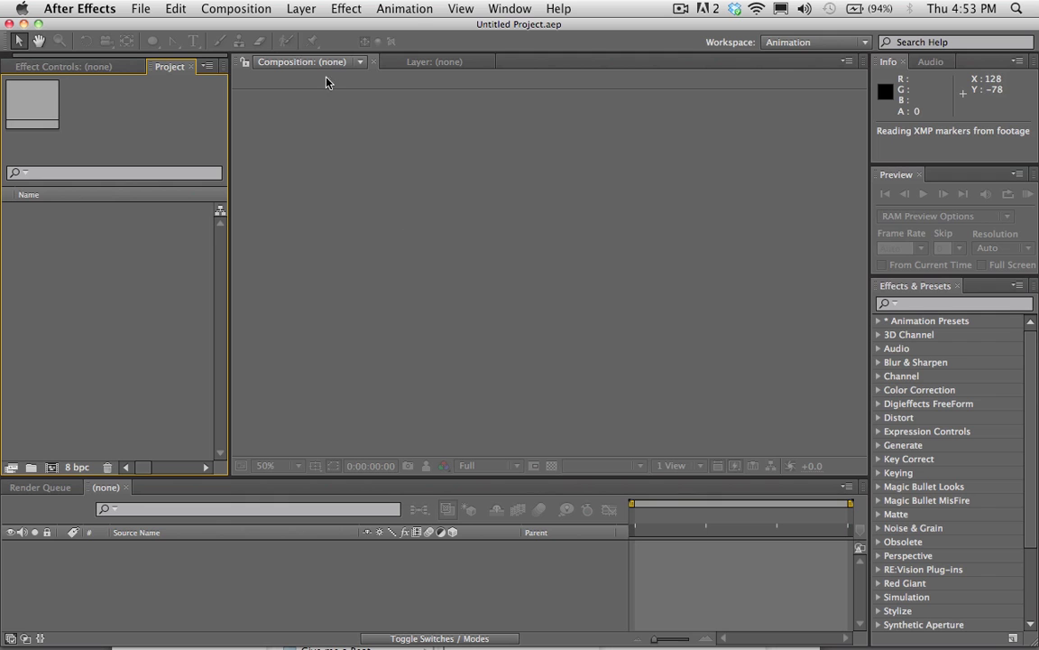
Step: Create a 640 x 360 px composition named Comp 1 at 23.976 fps with a 4-second duration
left_click(229, 9)
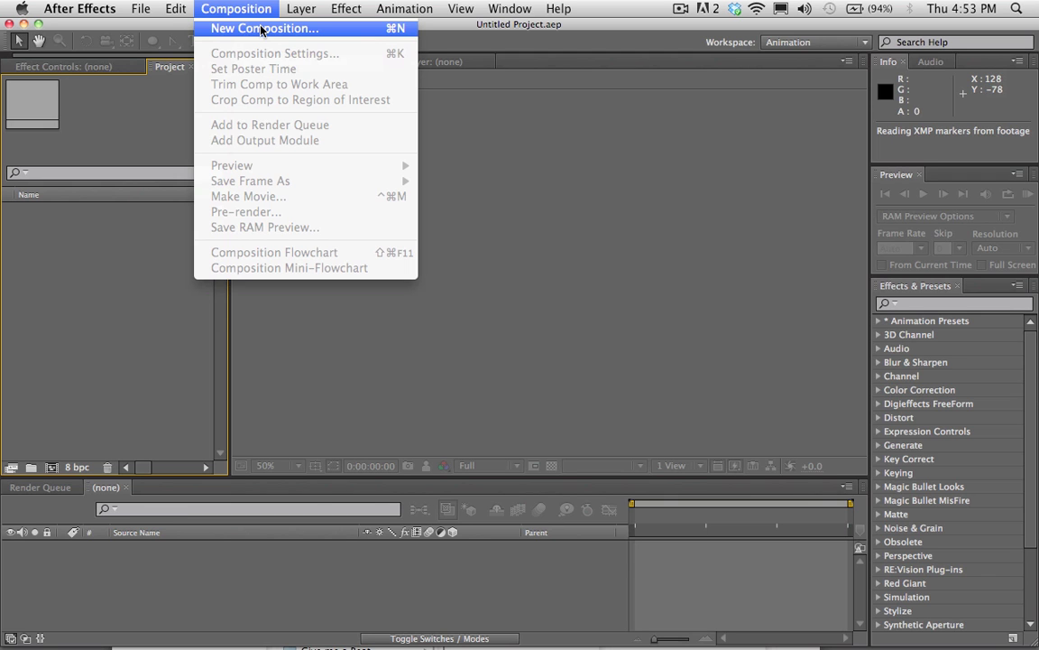
left_click(261, 29)
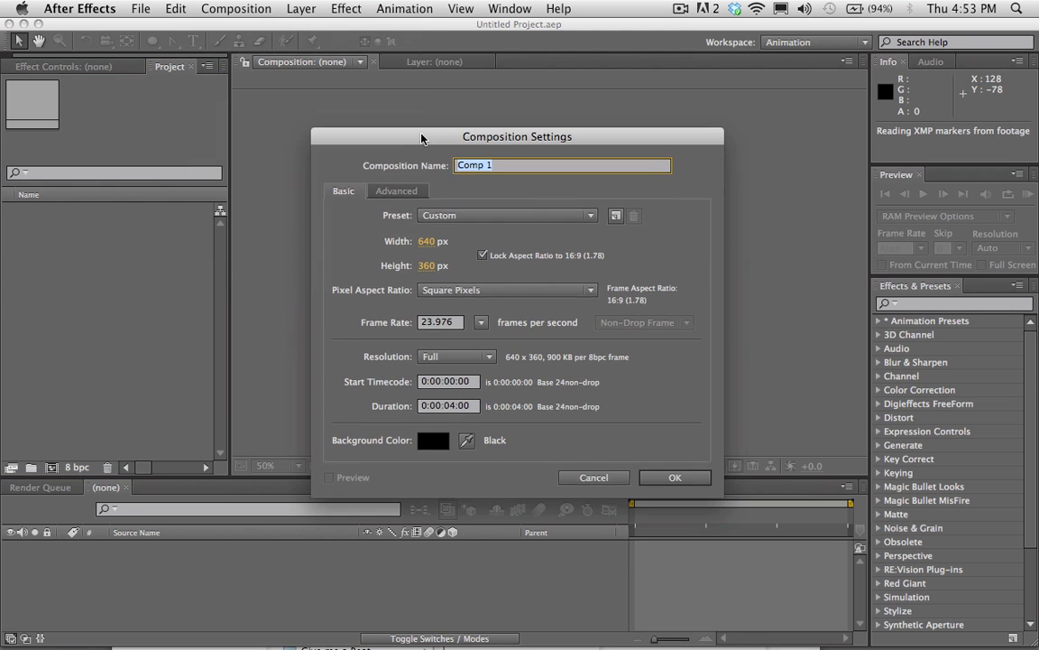
left_click_drag(422, 137, 397, 133)
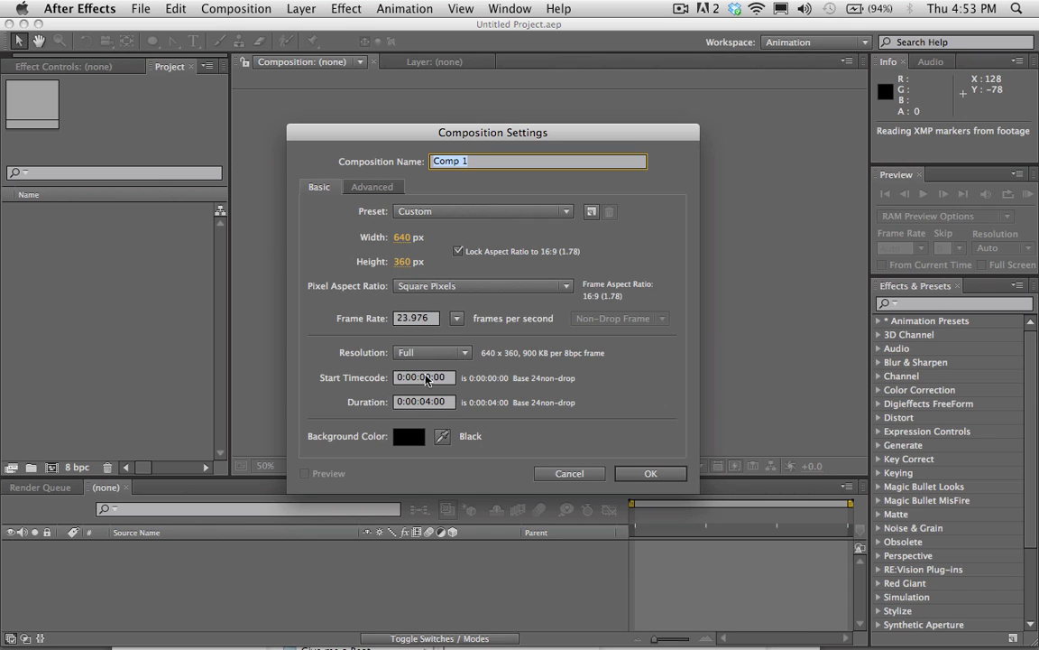
left_click(431, 403)
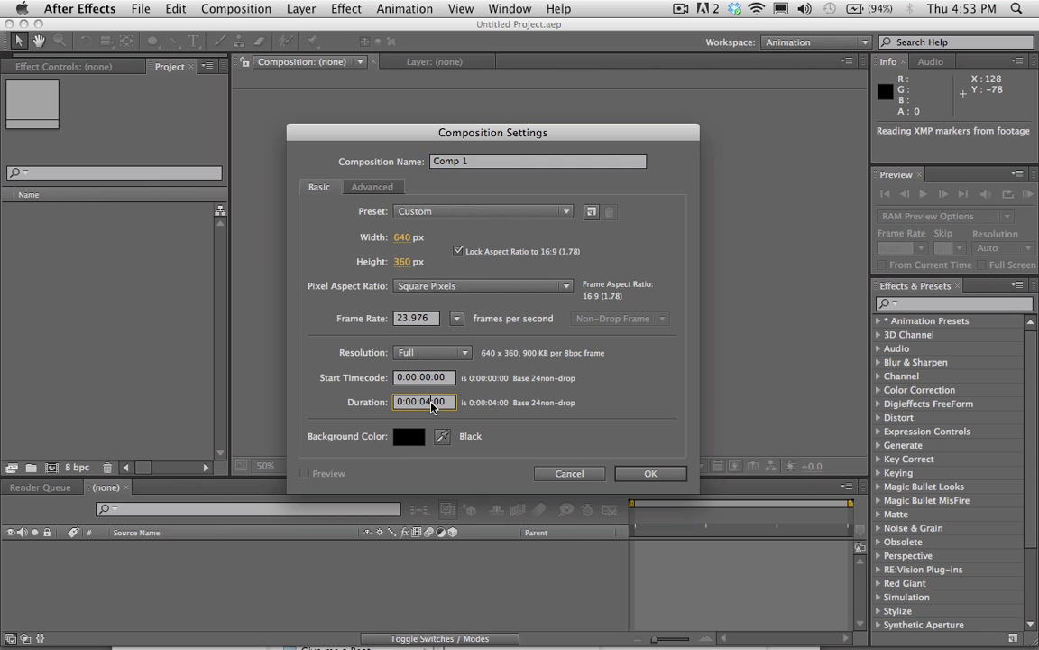
left_click(668, 474)
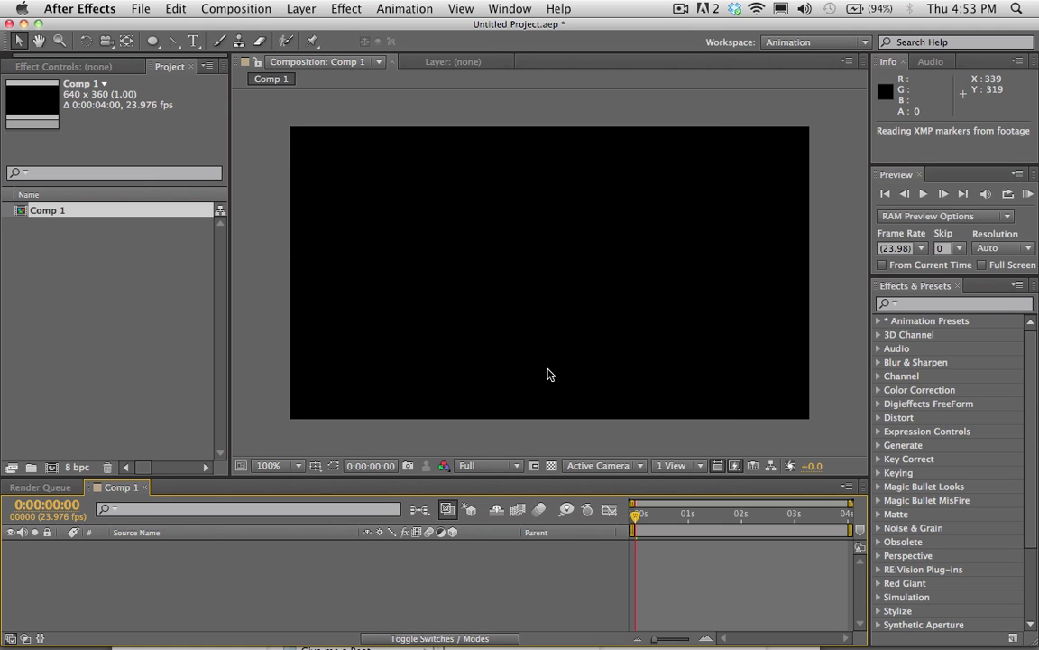
Step: Add a white solid layer measuring 360 x 360 px to the composition
left_click(299, 8)
mouse_move(308, 28)
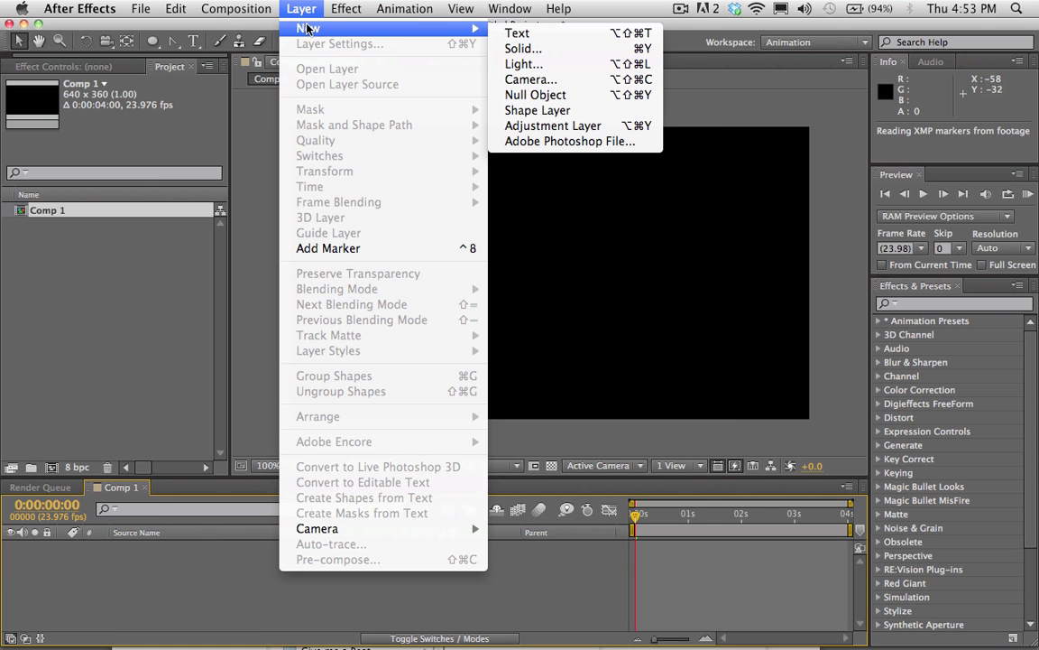
left_click(556, 48)
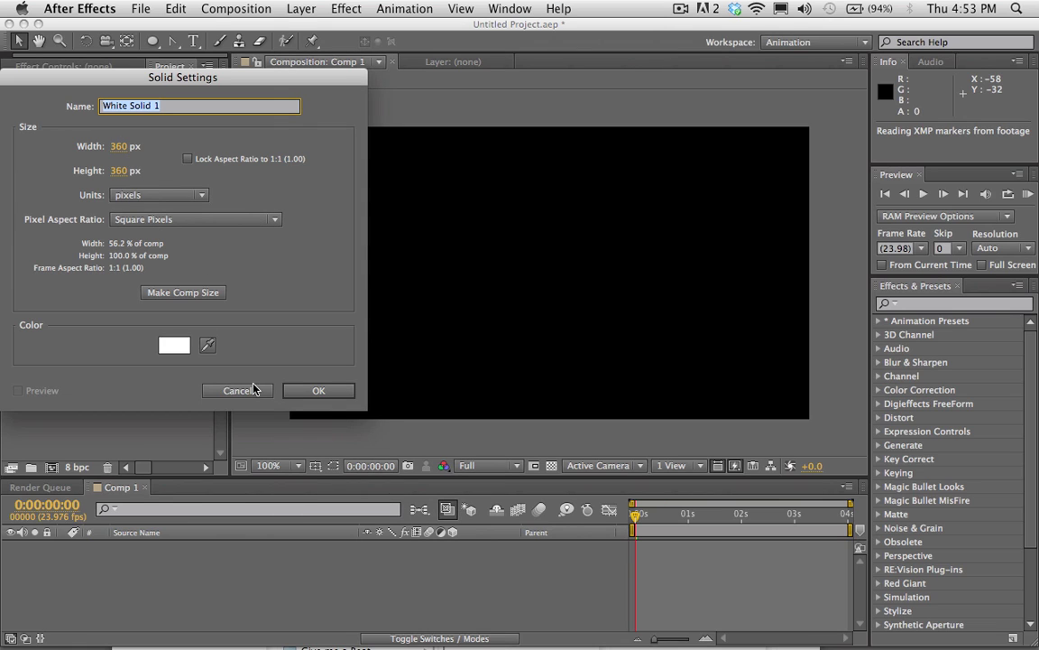
left_click(324, 394)
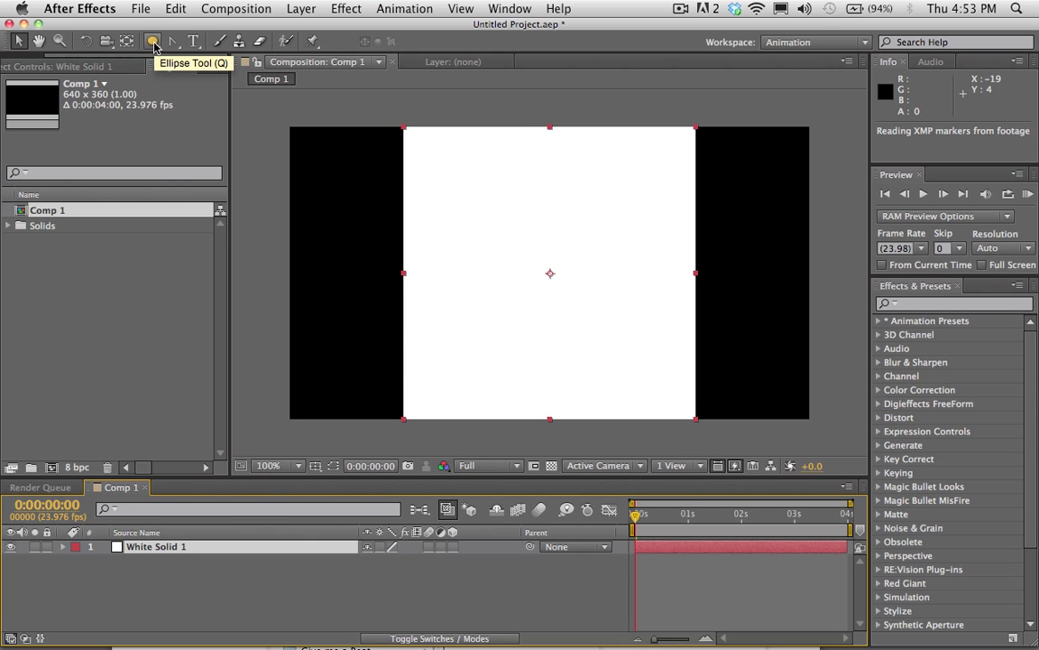
Step: Mask the white solid into a full-size circle with the Ellipse tool, then show and hide the mask path
left_click_drag(153, 43, 200, 80)
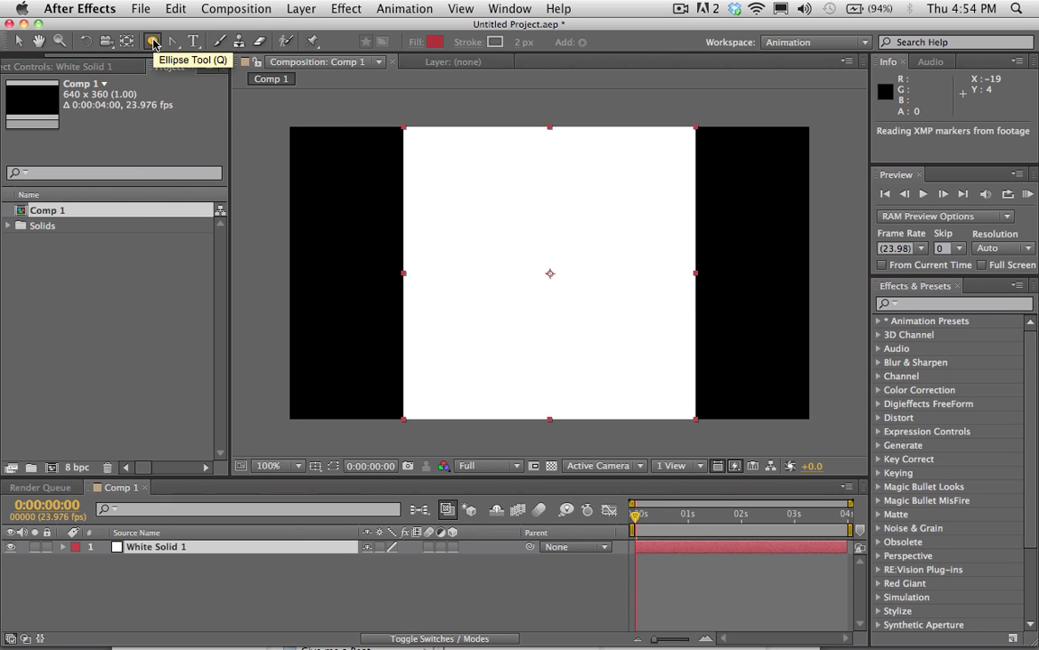
double_click(154, 43)
key("v")
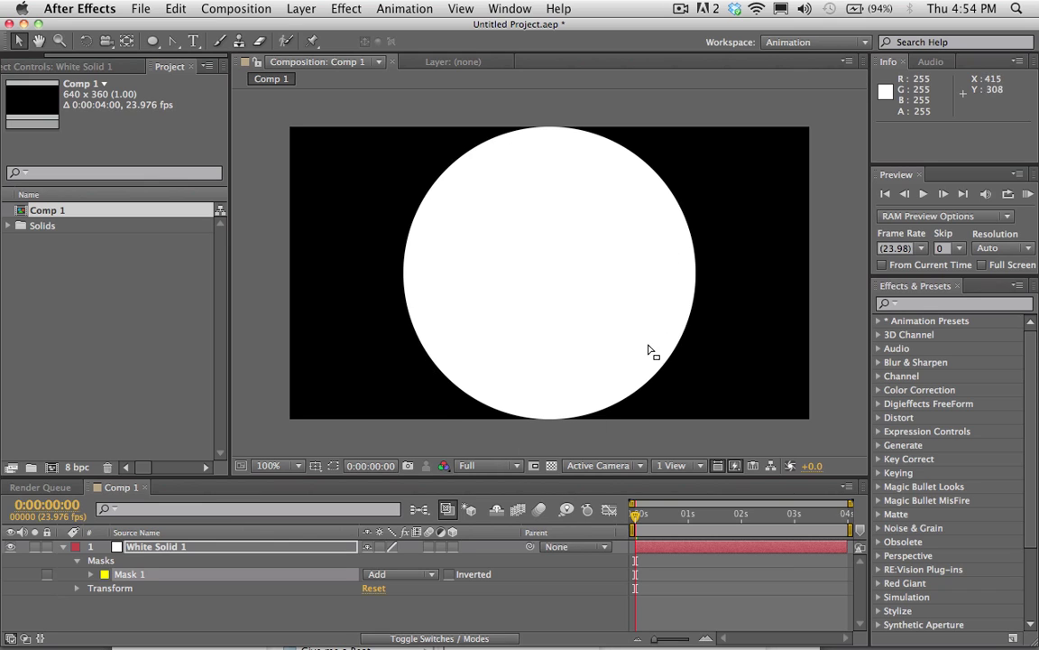
left_click(333, 465)
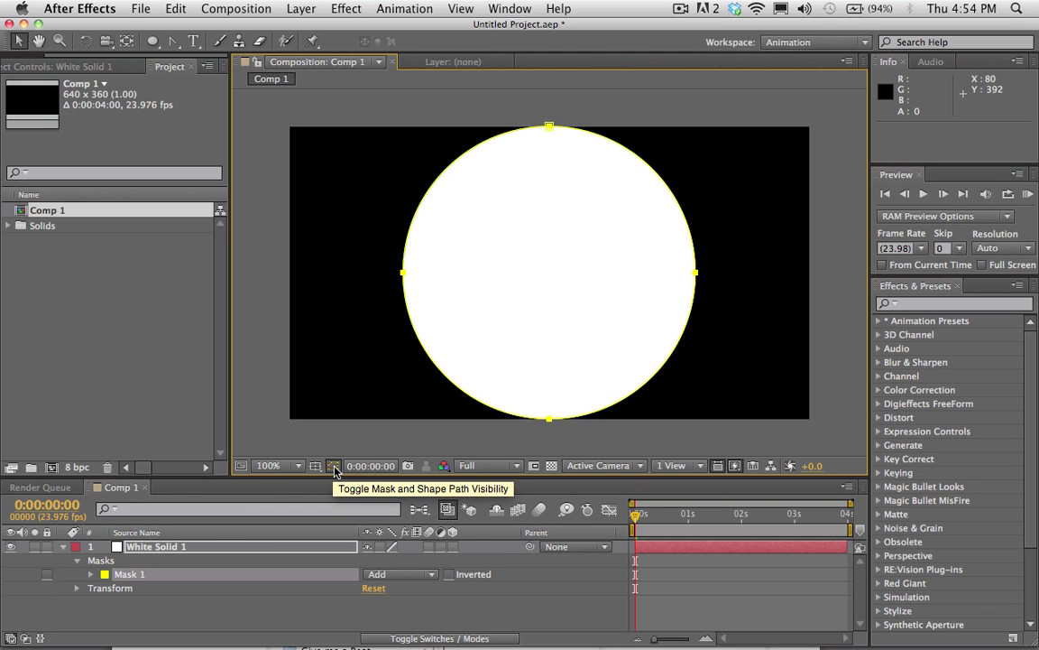
left_click(334, 466)
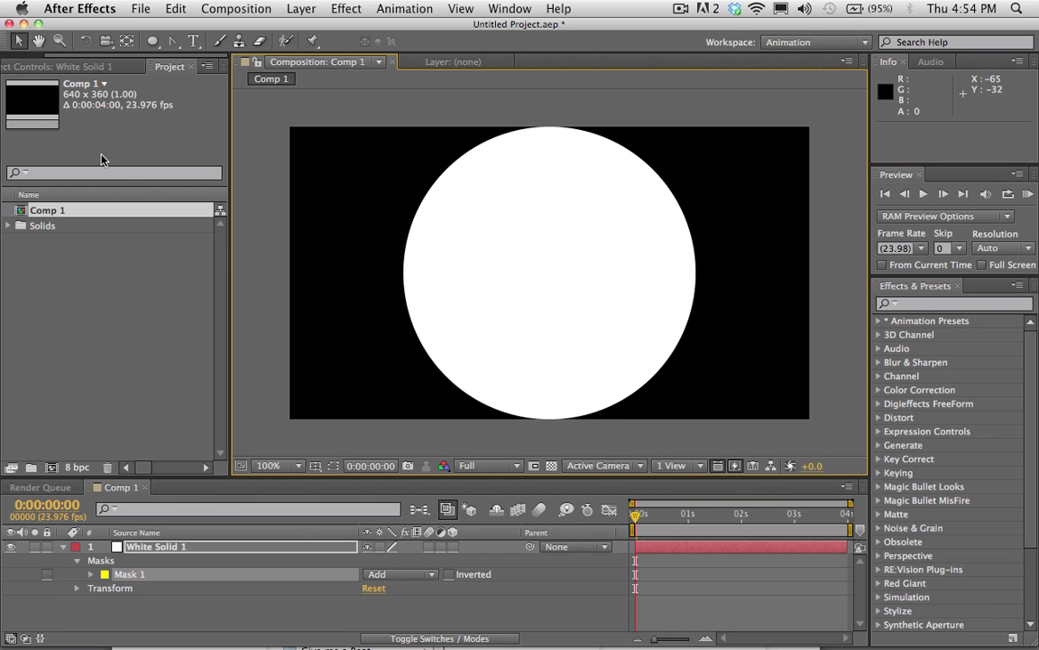
Step: Make sure Default Spatial Interpolation to Linear is enabled in the General preferences and accept them
left_click(100, 6)
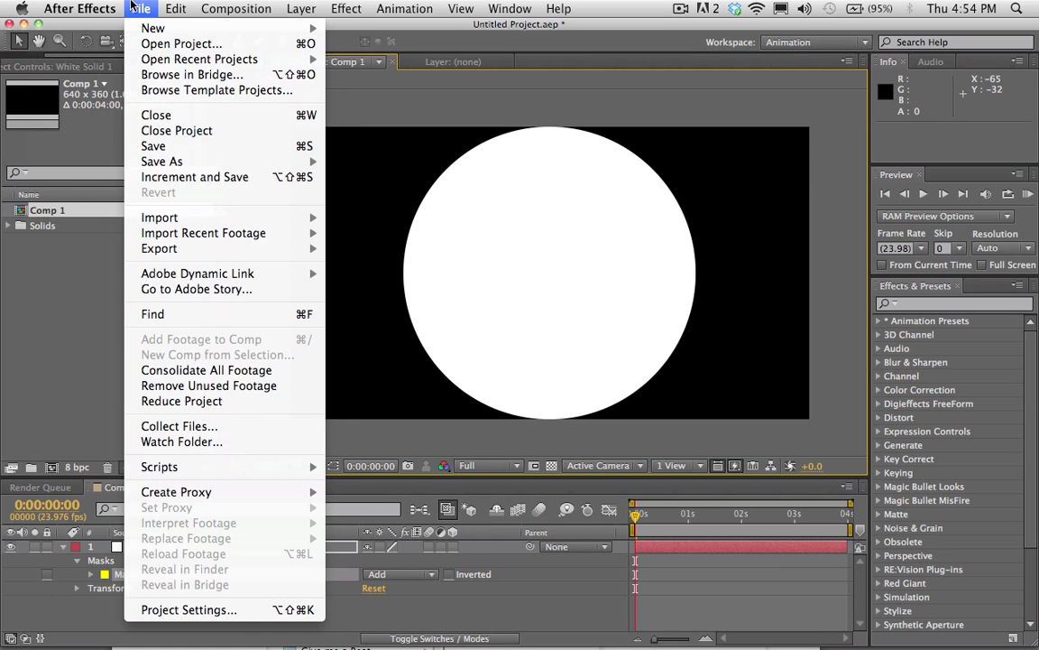
mouse_move(113, 55)
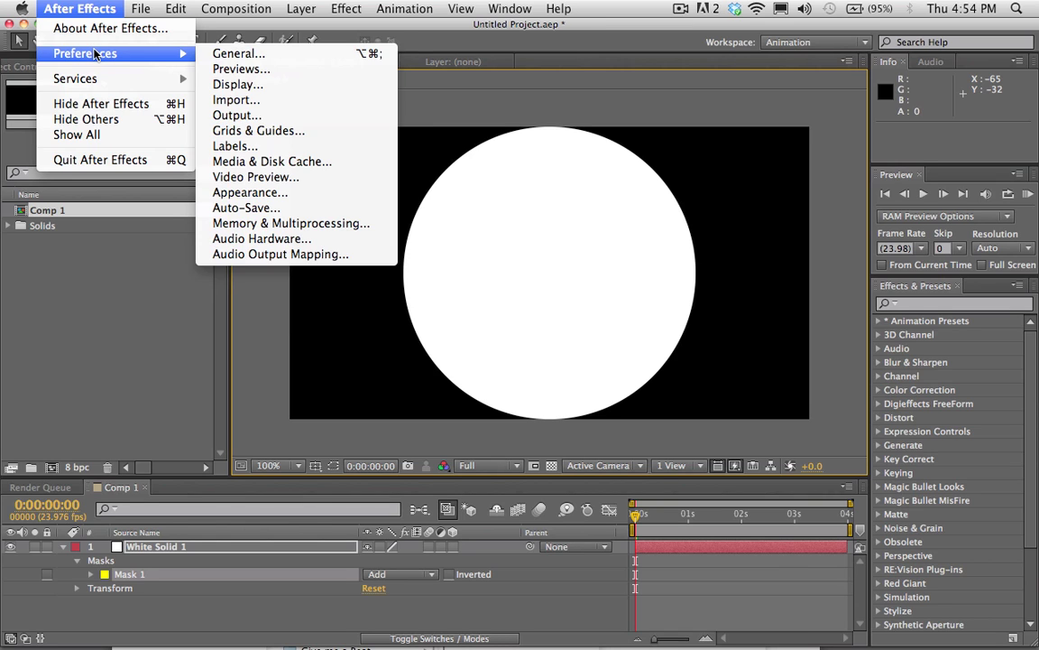
left_click(236, 54)
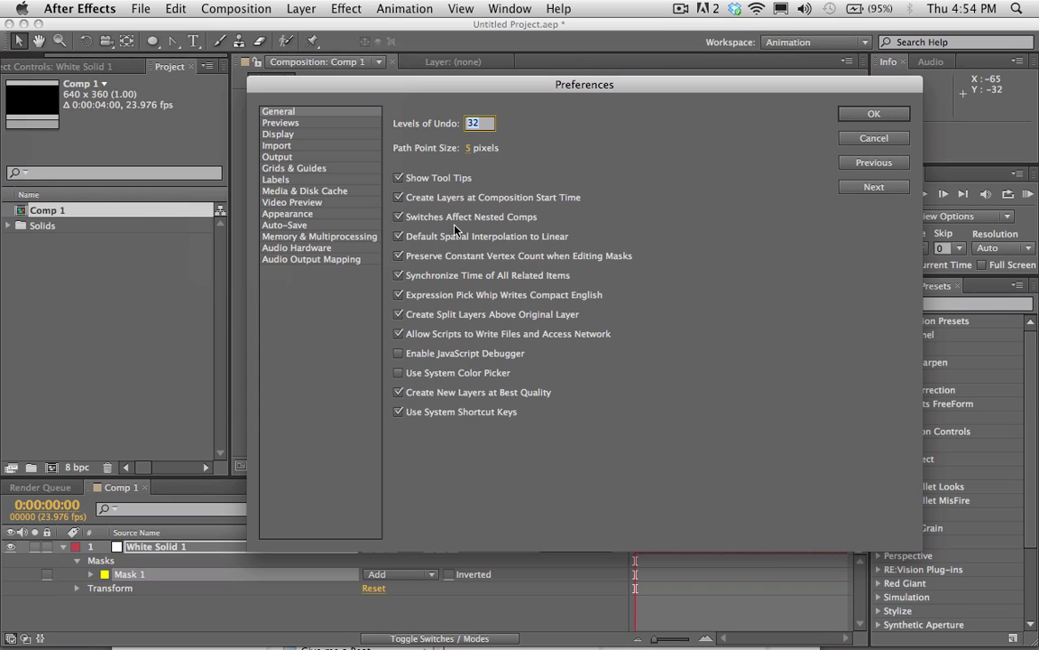
left_click(399, 236)
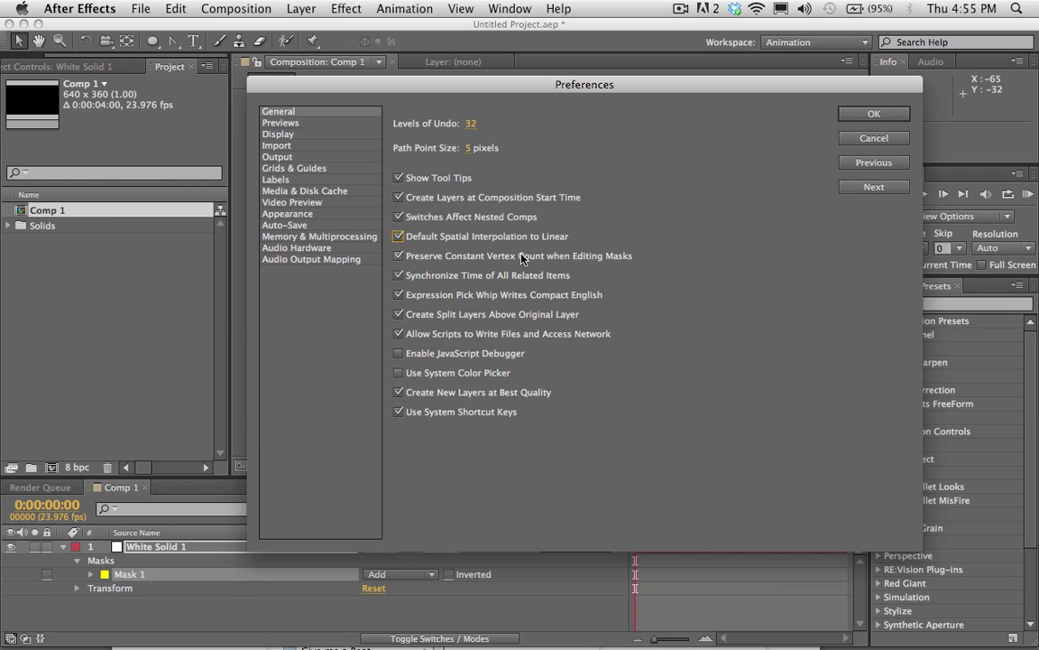
left_click(875, 113)
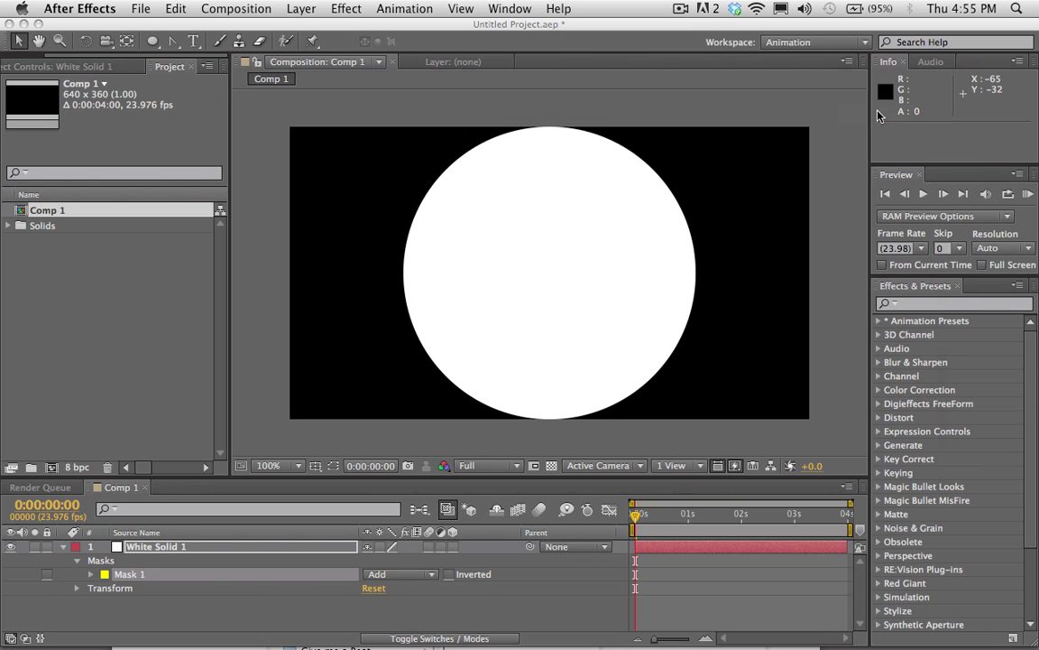
Step: Scale the White Solid 1 layer to 35%
left_click(141, 553)
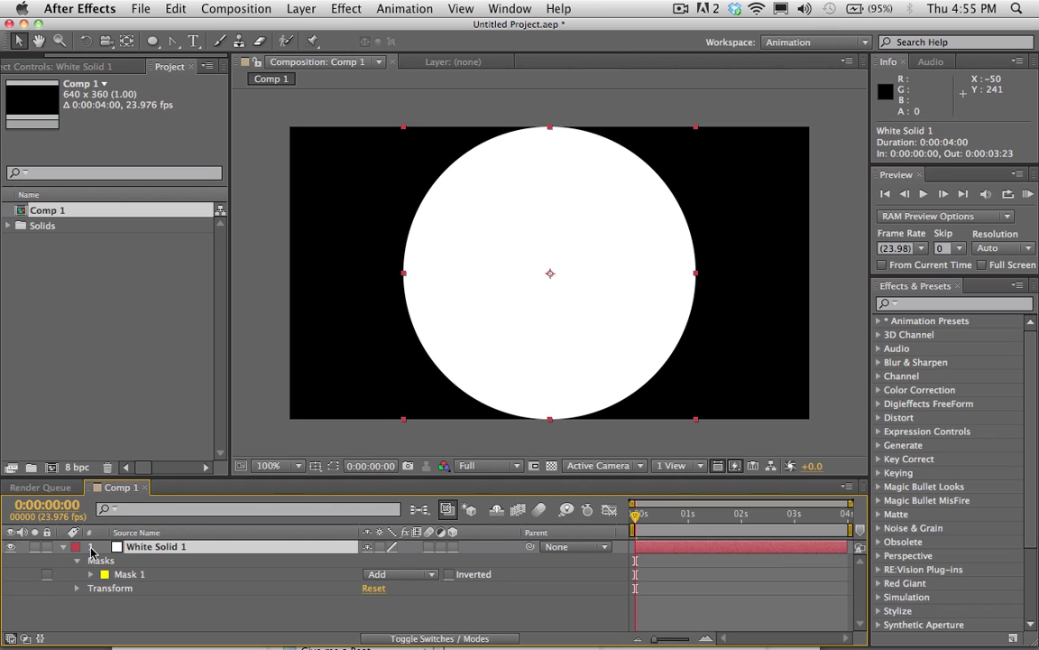
key("s")
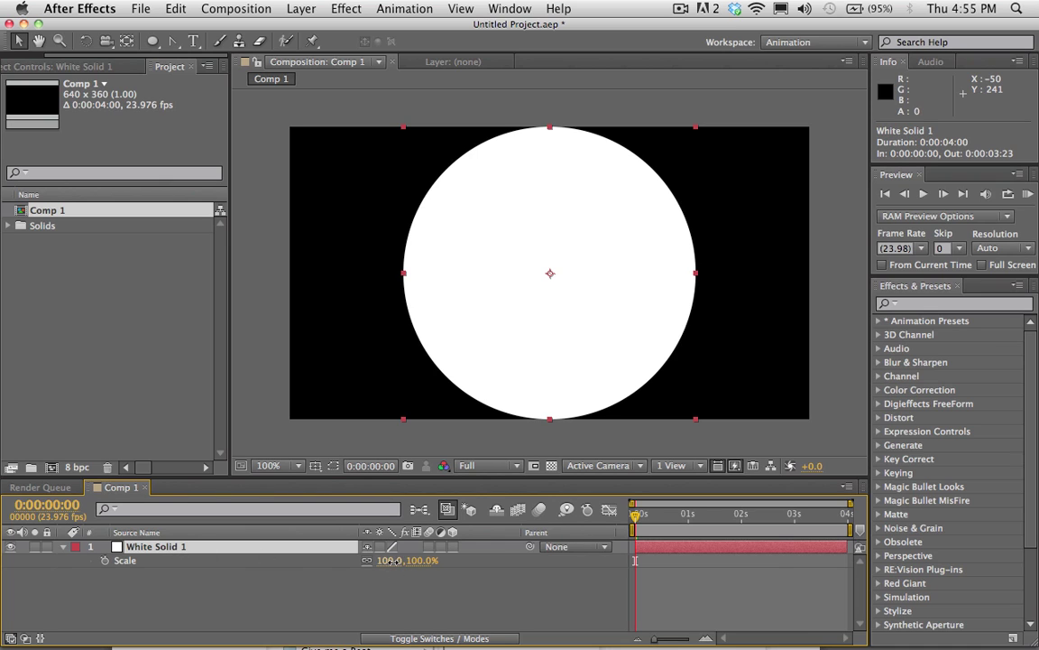
left_click_drag(390, 560, 322, 563)
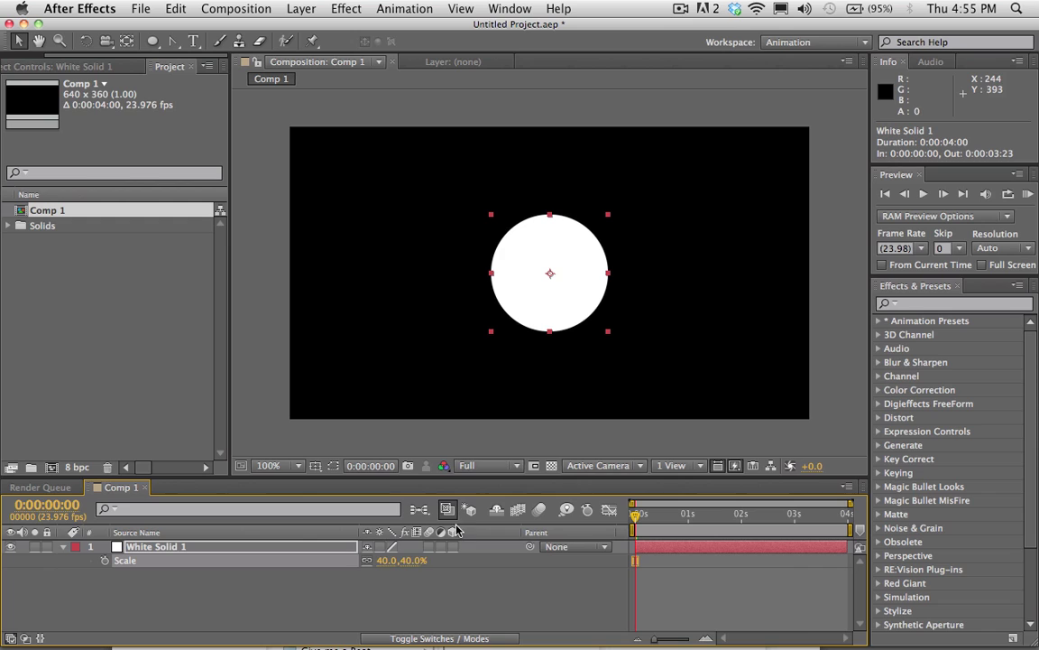
left_click(381, 561)
type("35")
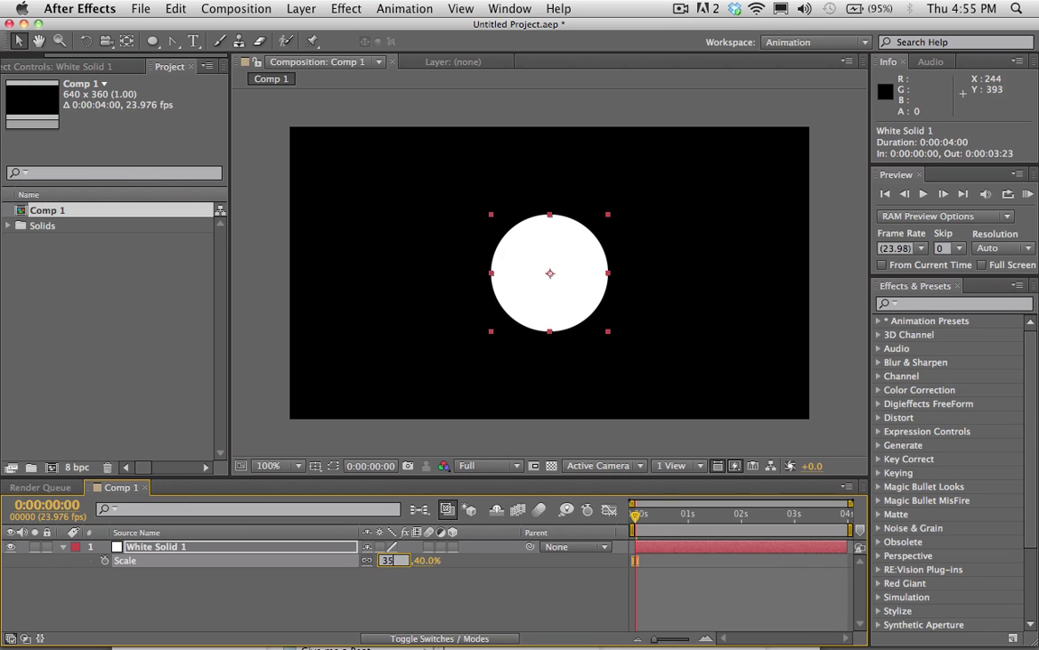
key("Return")
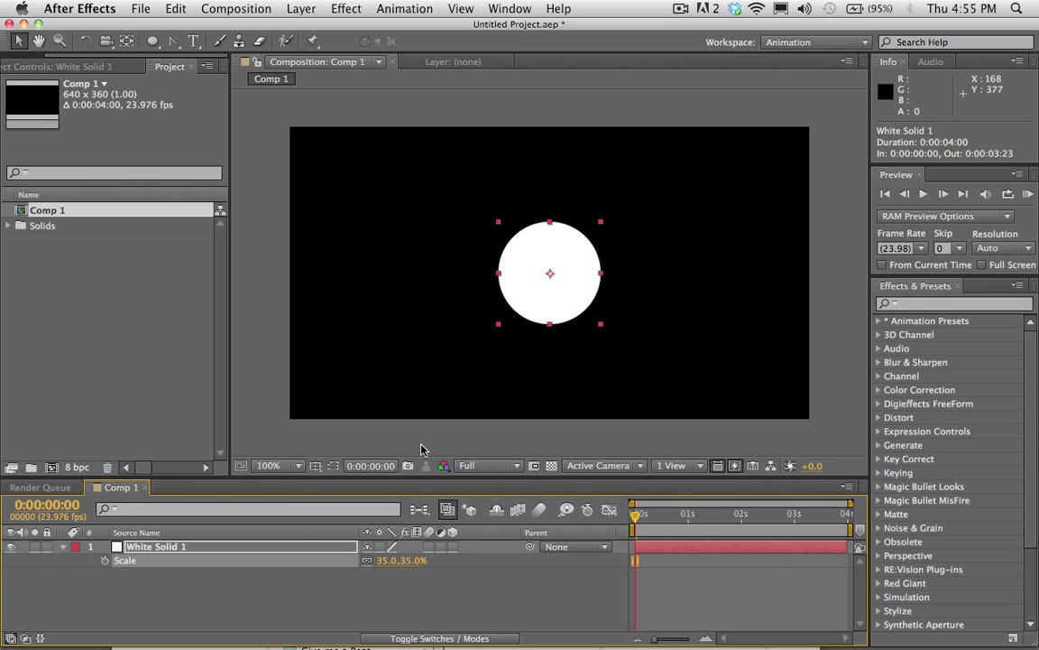
Step: Reveal the white solid's Transform properties in an enlarged timeline and set a Position keyframe at 0:00:00:00
left_click(64, 548)
left_click(64, 547)
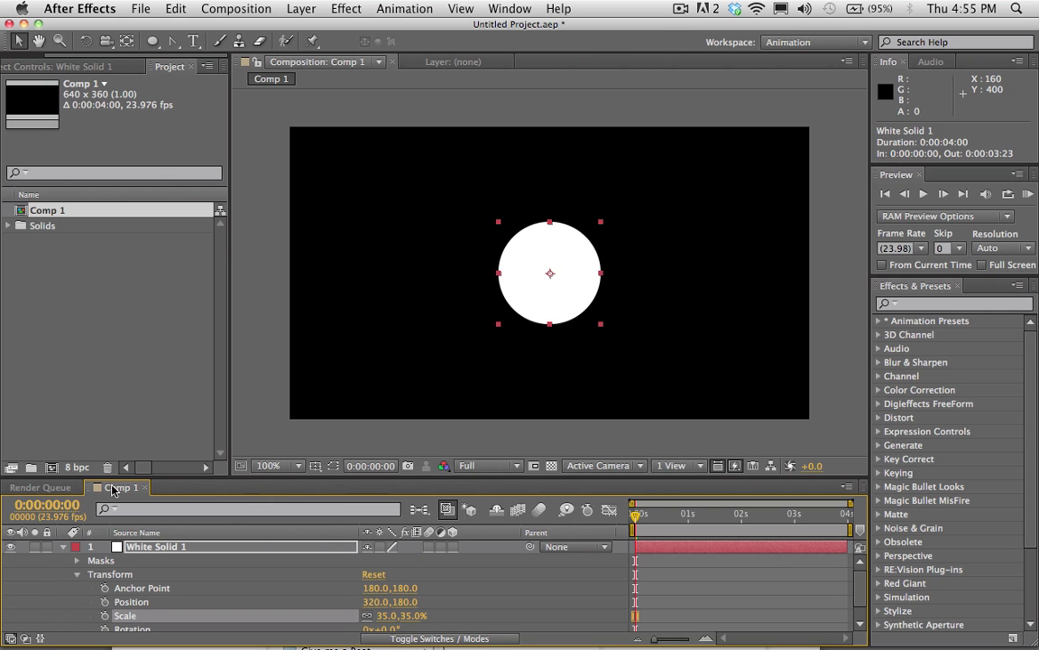
left_click_drag(123, 478, 122, 391)
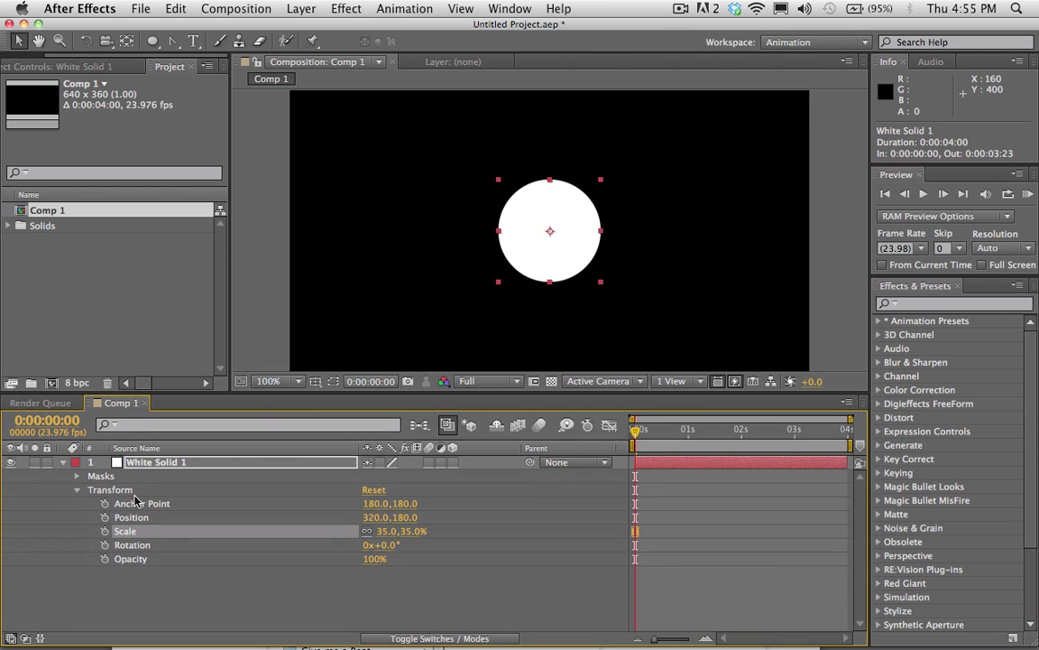
left_click(131, 459)
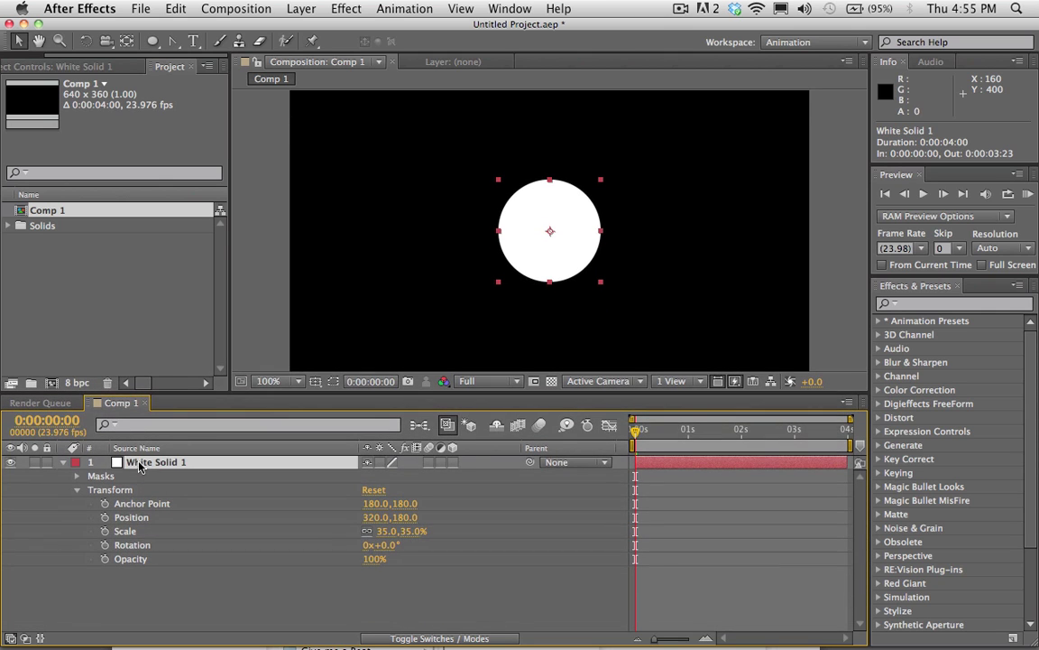
left_click(63, 463)
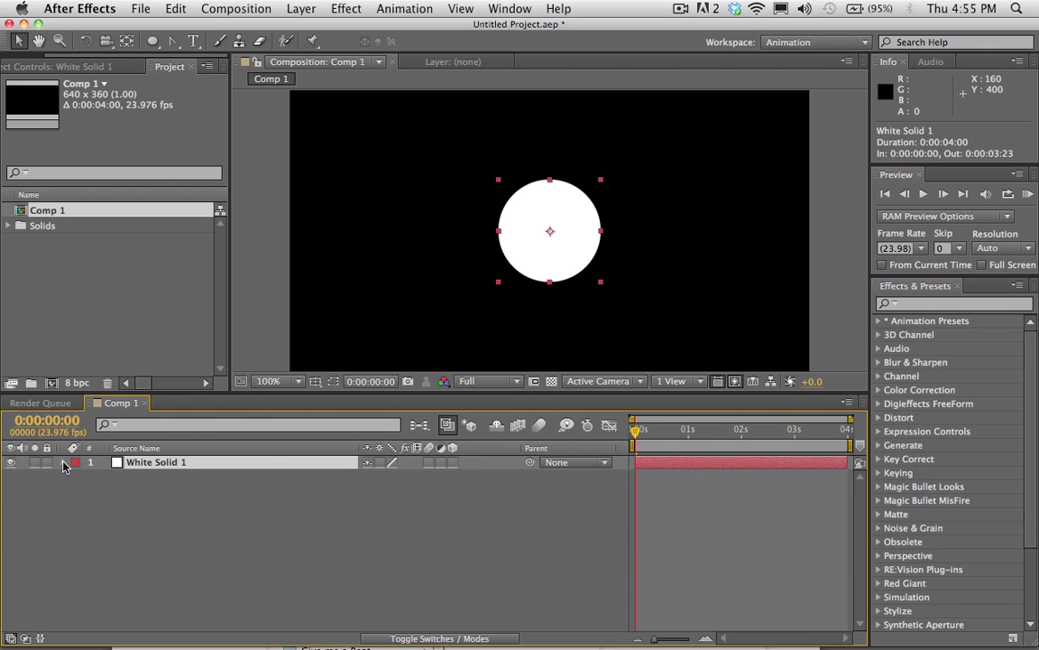
left_click(63, 463)
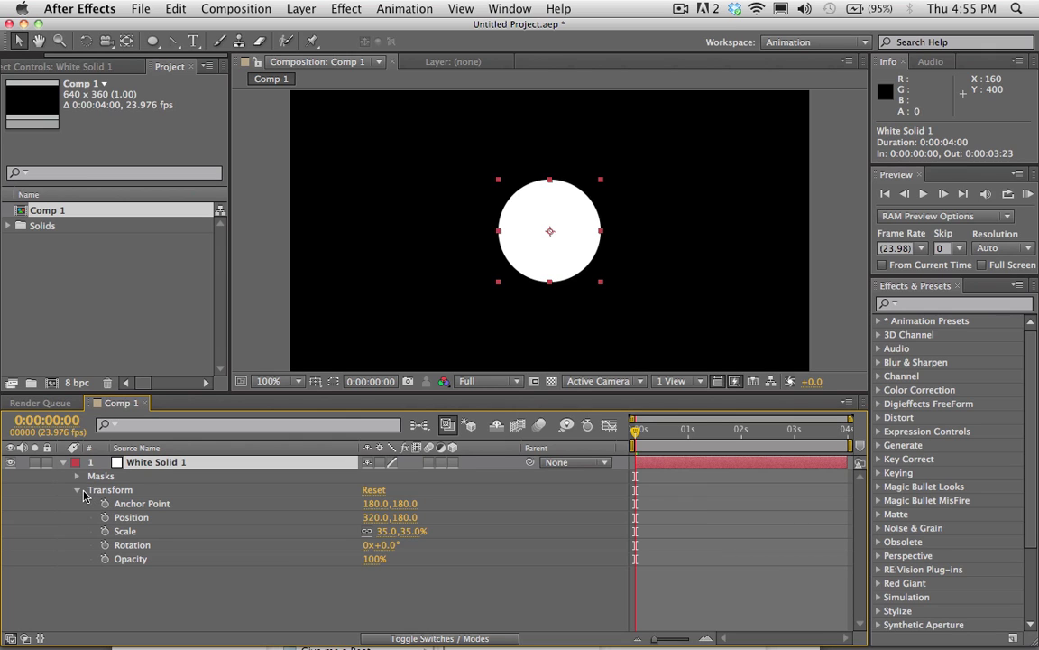
left_click(77, 490)
left_click(77, 490)
left_click(77, 491)
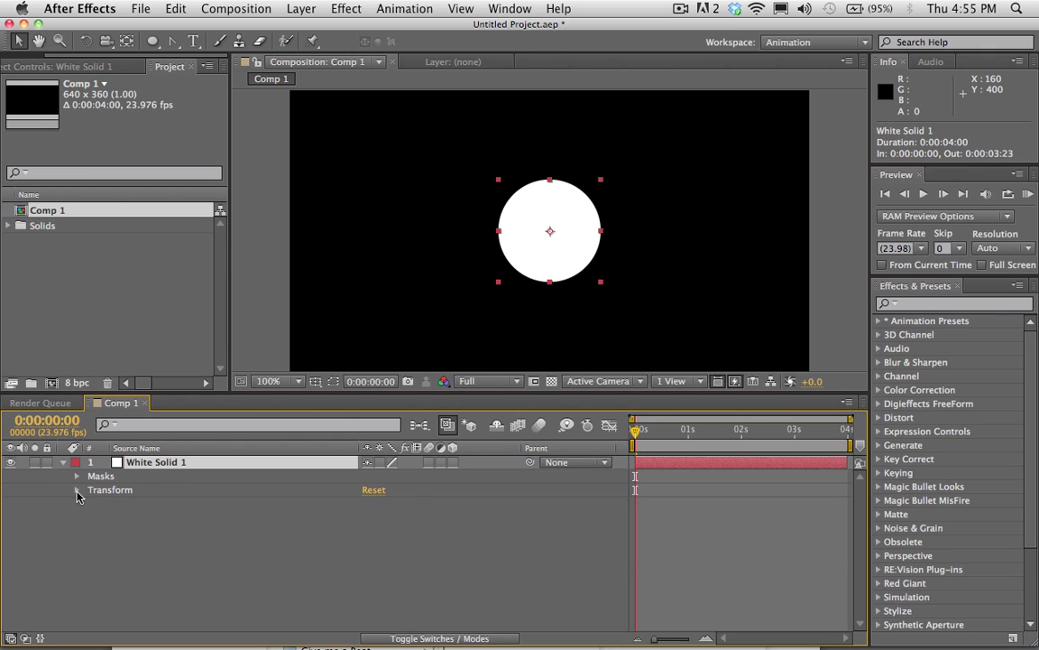
left_click(77, 492)
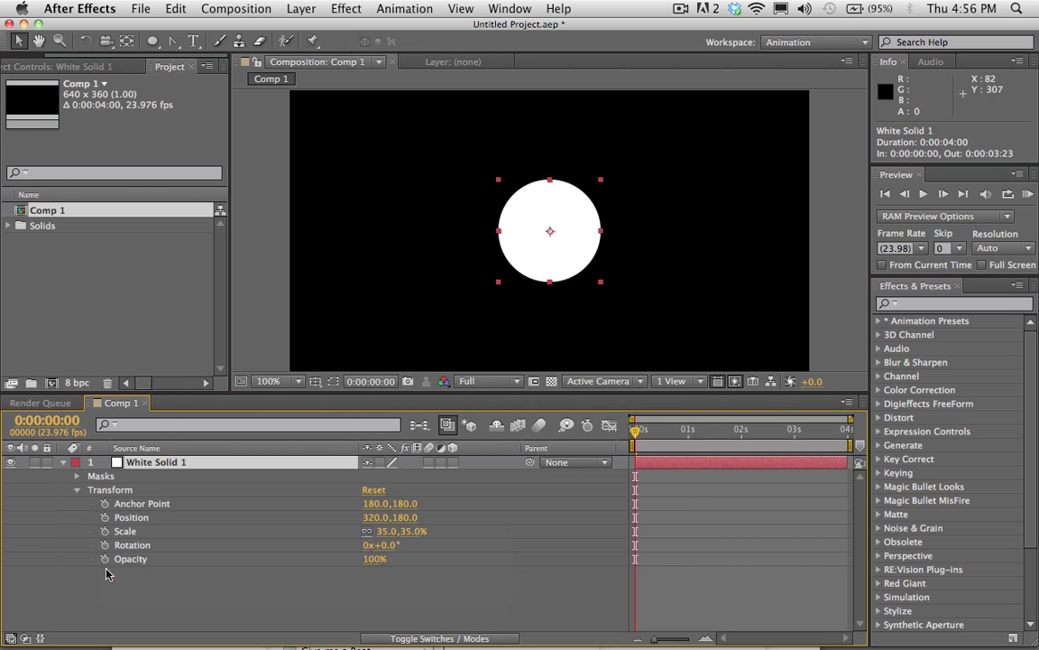
left_click(104, 517)
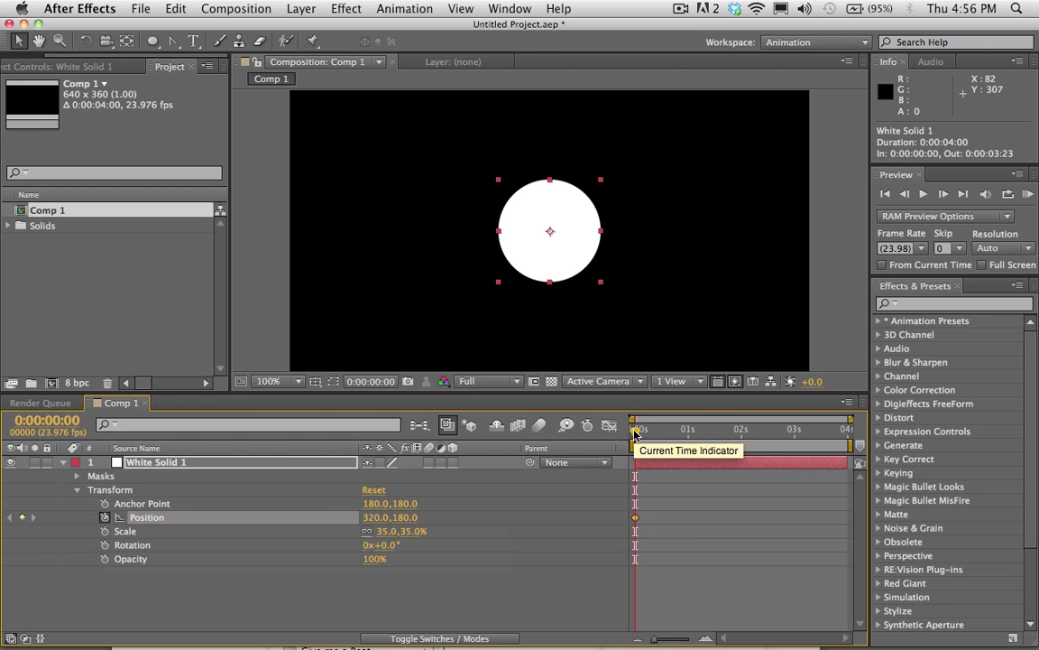
Step: Play the composition briefly and scrub the current time up to 2 seconds, returning to 0:00:00:00
key("space")
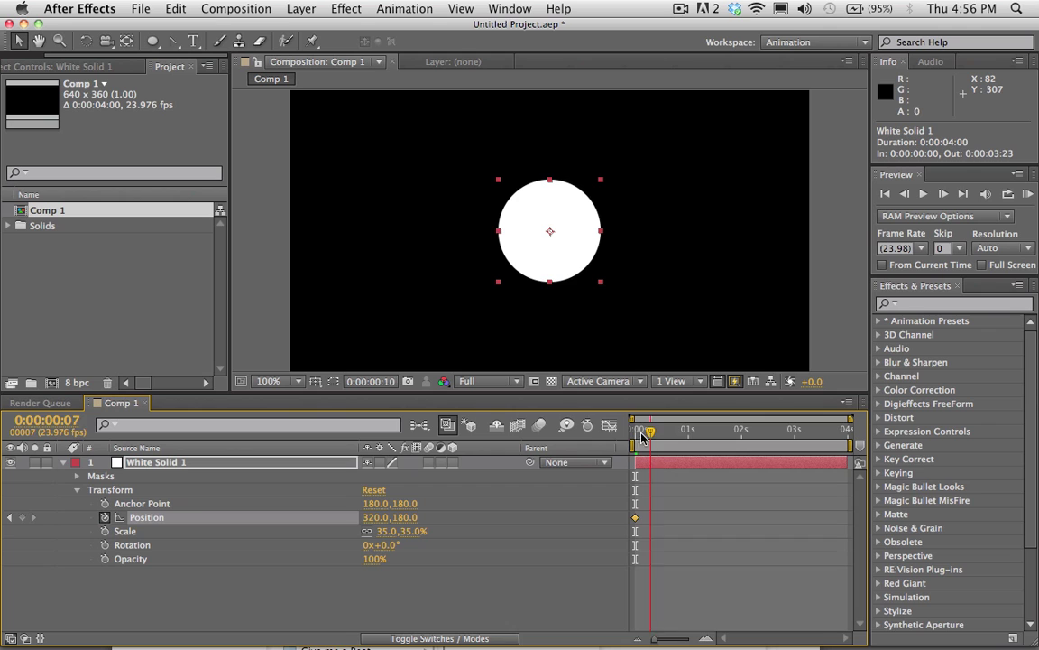
key("space")
left_click_drag(635, 429, 681, 433)
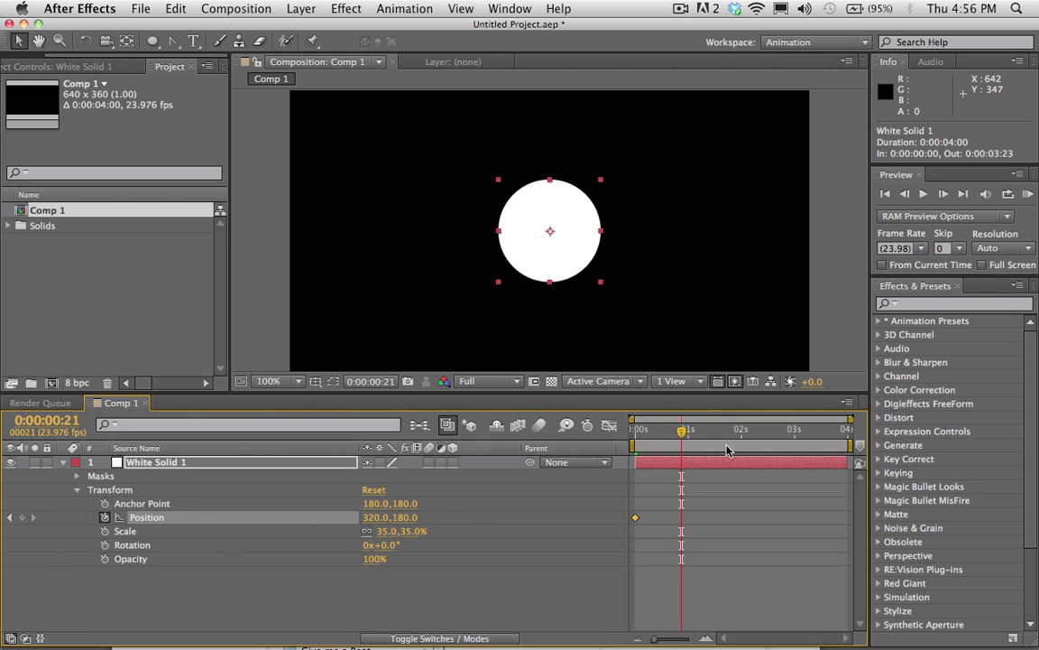
left_click_drag(693, 438, 742, 435)
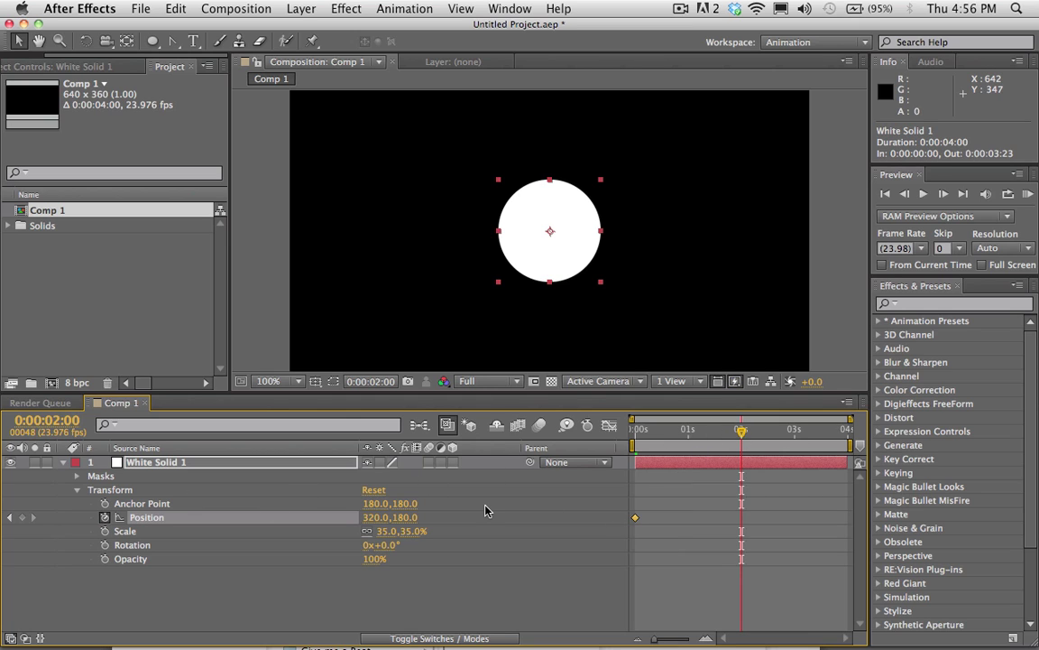
mouse_move(673, 431)
left_mouse_down()
mouse_move(603, 435)
mouse_move(689, 433)
left_mouse_up()
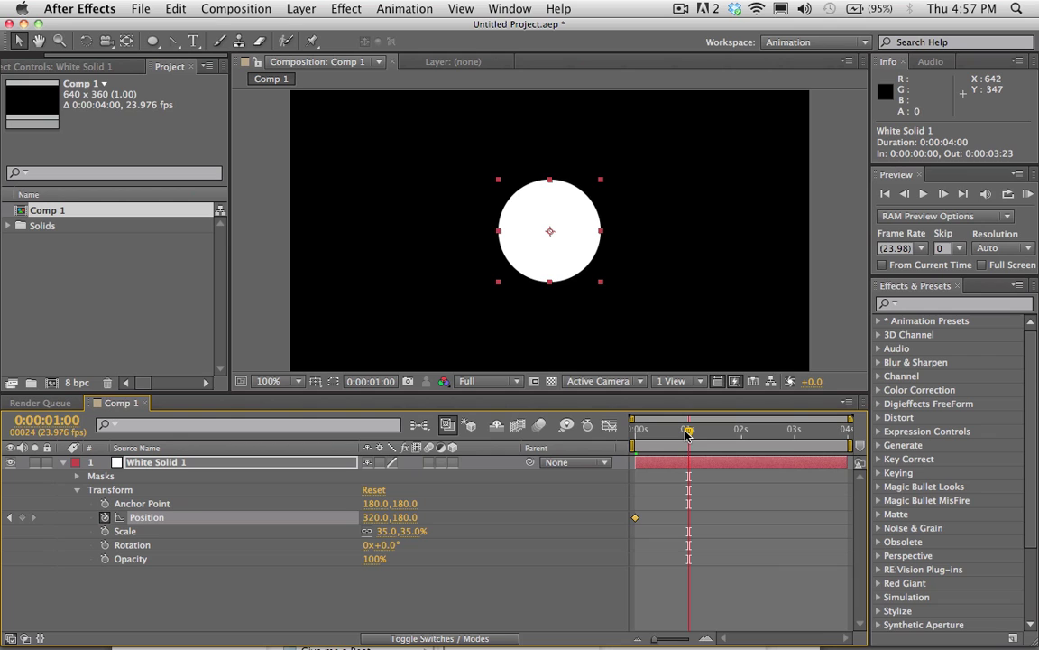
left_click_drag(687, 434, 643, 435)
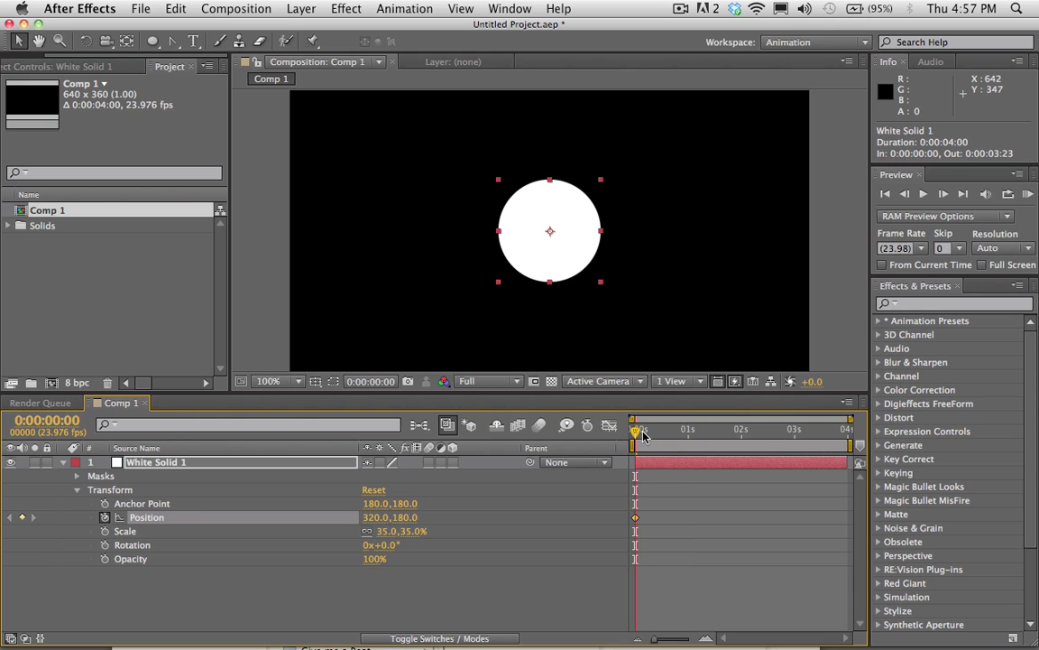
left_click(565, 259)
mouse_move(565, 259)
left_mouse_down()
mouse_move(547, 256)
mouse_move(547, 244)
mouse_move(557, 252)
left_mouse_up()
key("super+z")
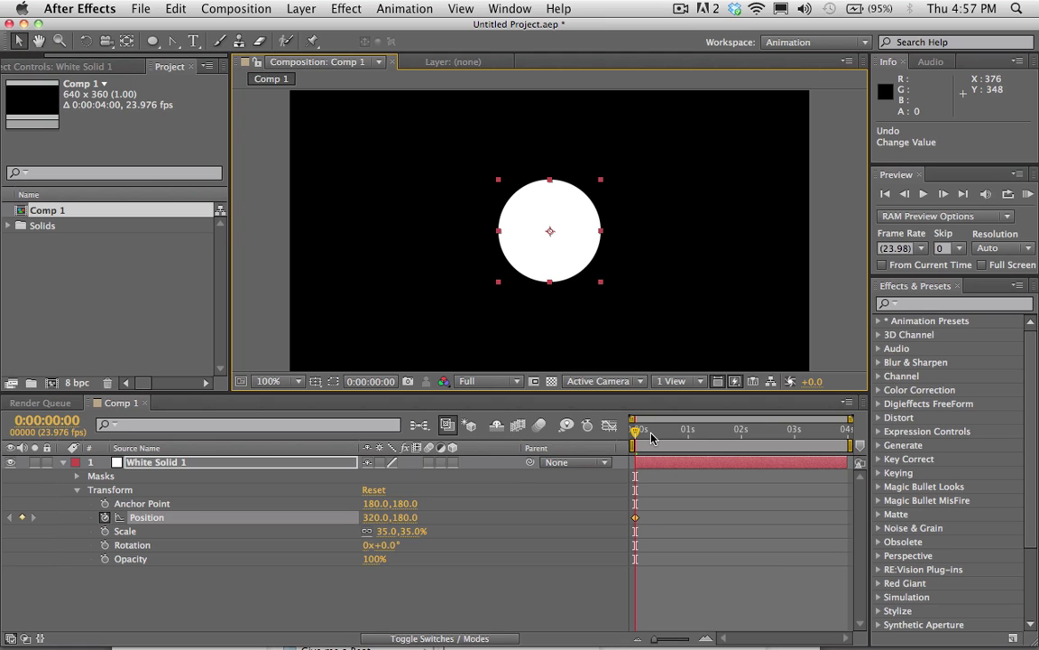
Step: Move the circle to about (63, 180) at 0:00:00:00 and to about (322, 180) at 0:00:01:00
left_click(622, 438)
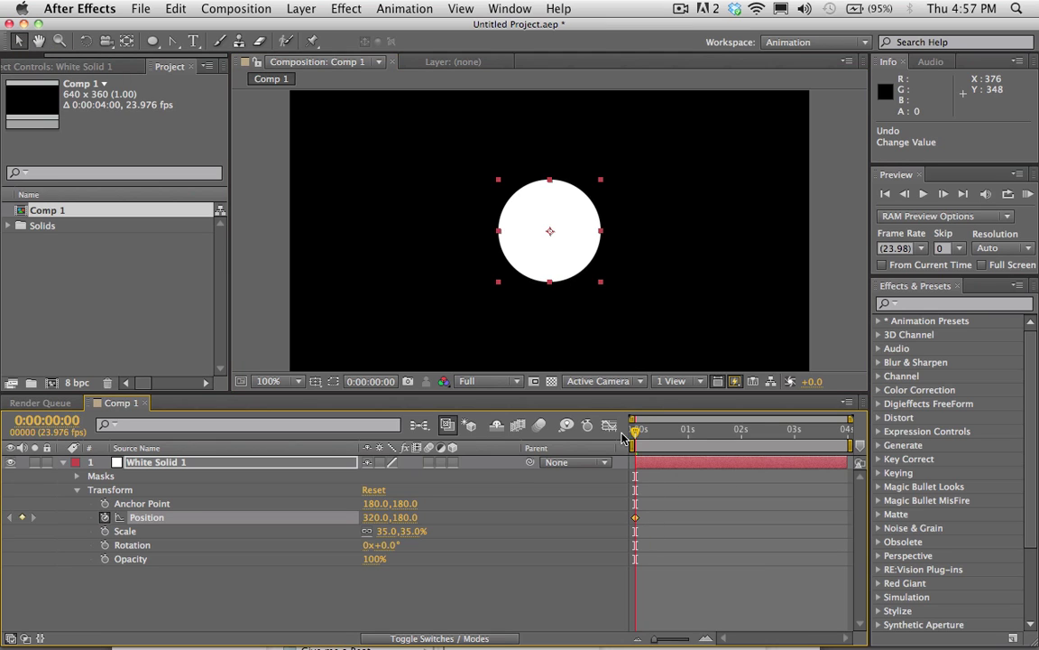
left_click(560, 253)
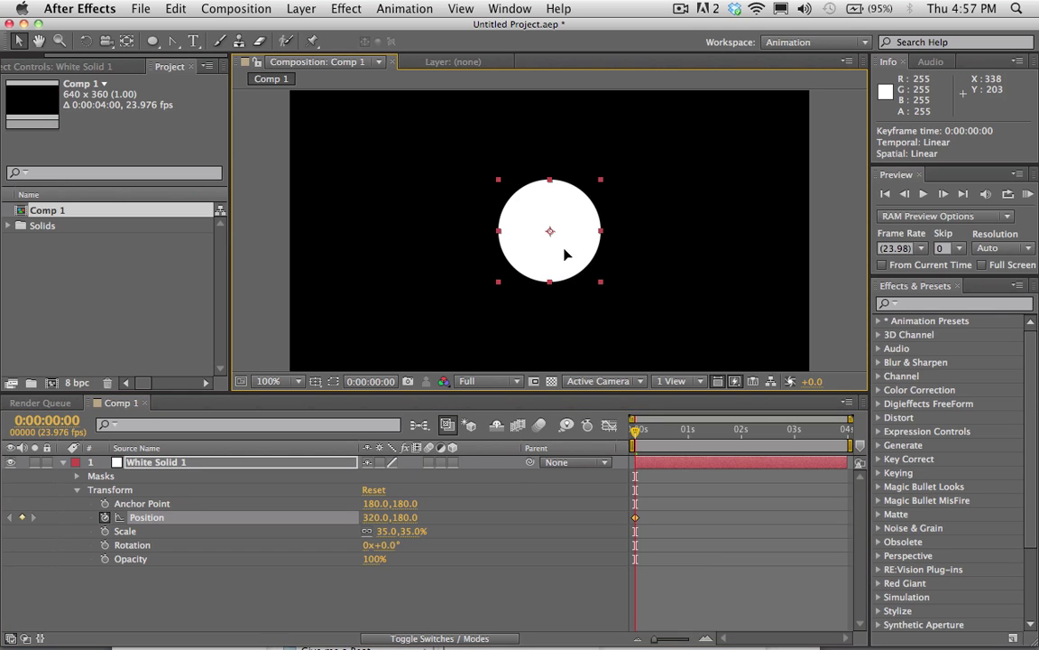
left_click_drag(565, 252, 357, 275)
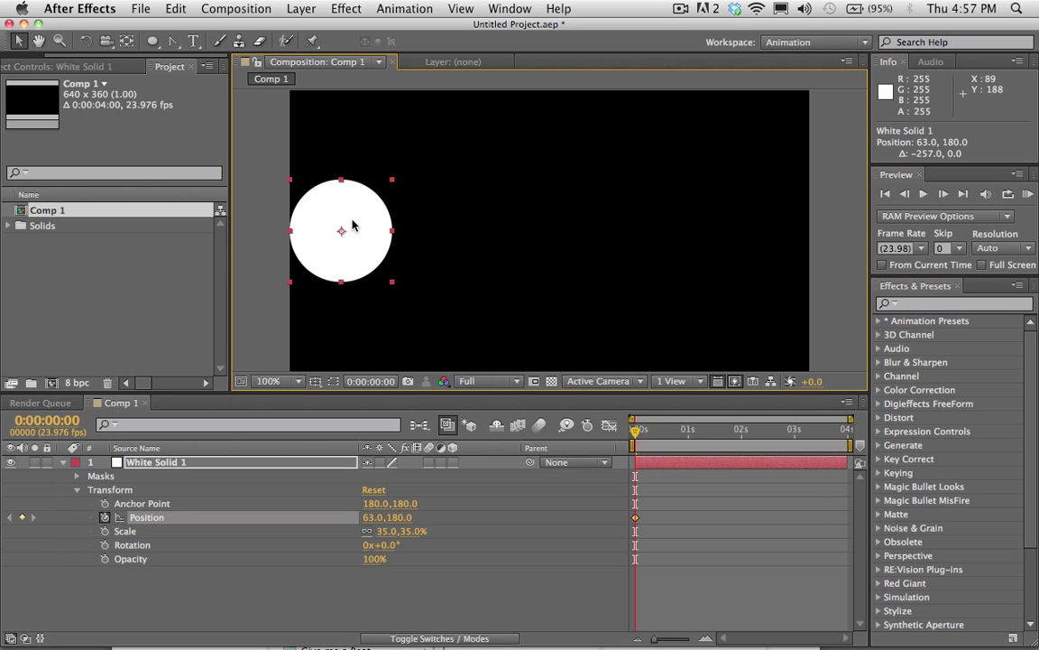
left_click(688, 429)
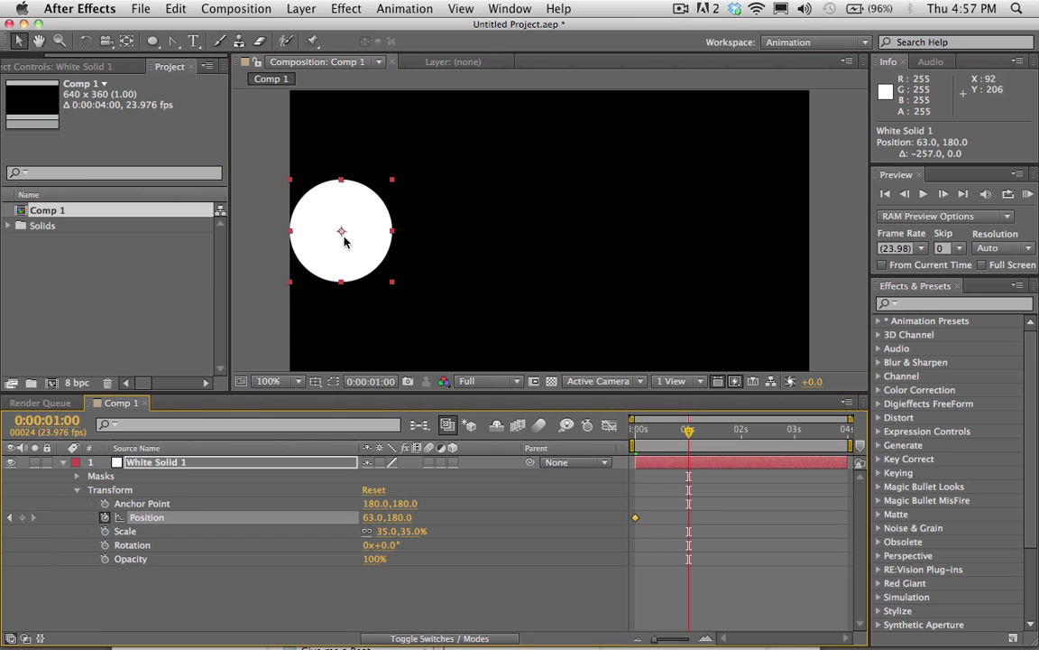
left_click_drag(342, 257, 552, 260)
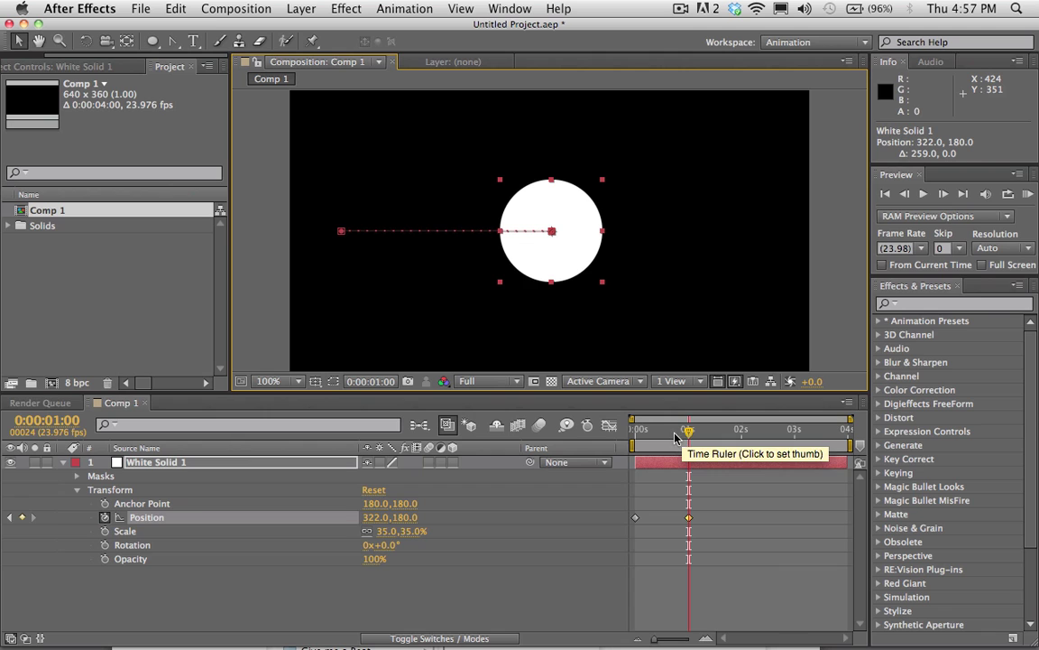
Step: Keyframe the circle at about (531, 107) at 0:00:02:00, (567, 284) at 0:00:02:23 and (361, 249) at 0:00:03:15
left_click_drag(688, 434, 742, 432)
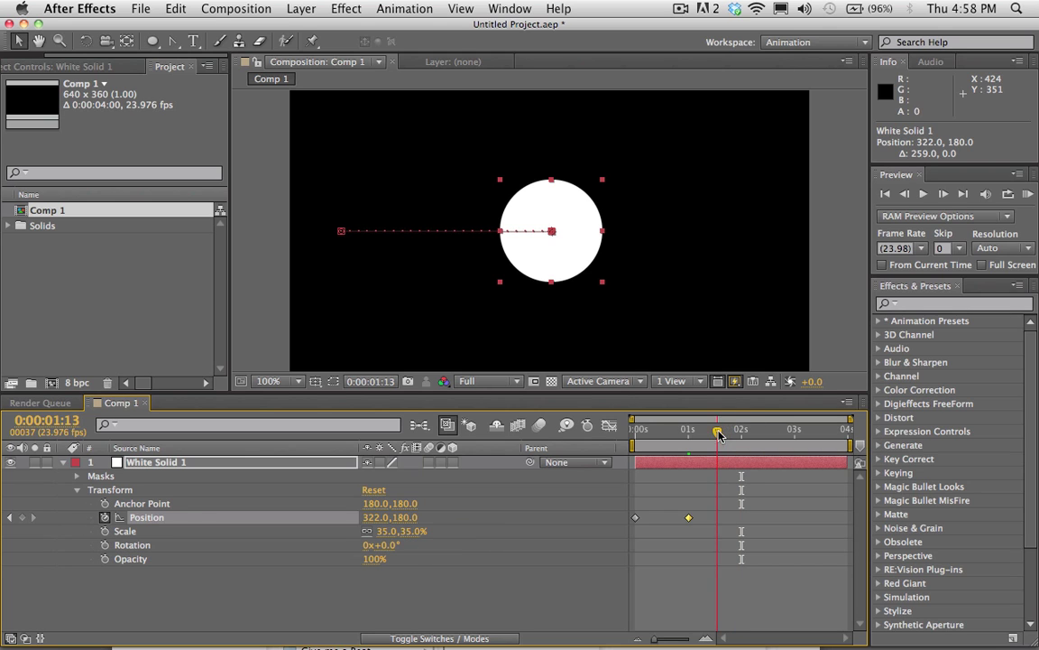
left_click_drag(552, 235, 720, 180)
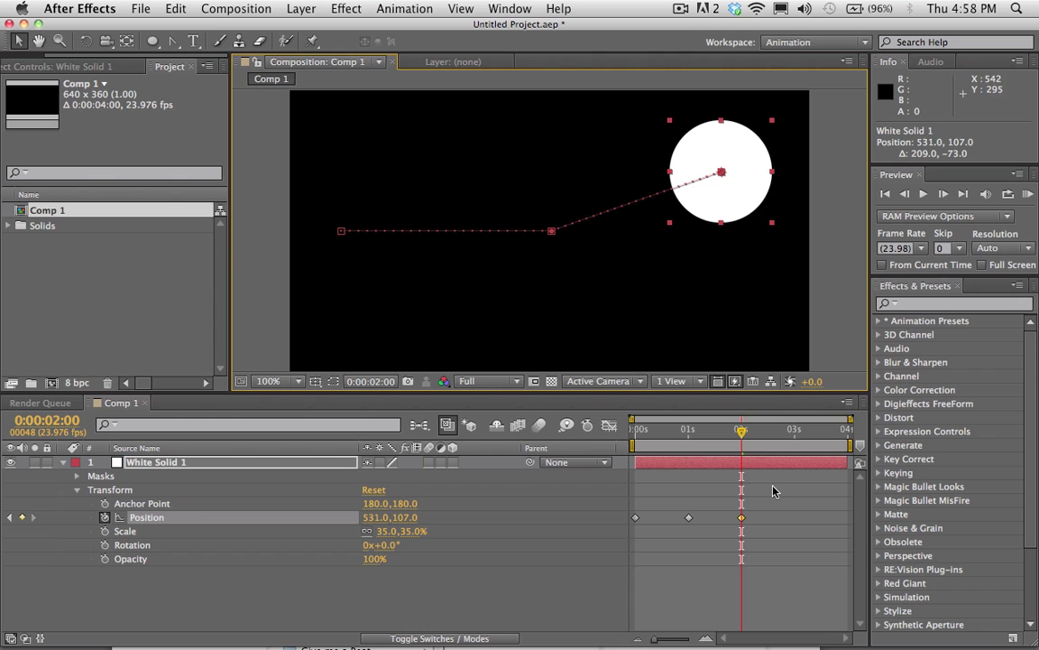
left_click_drag(742, 432, 793, 431)
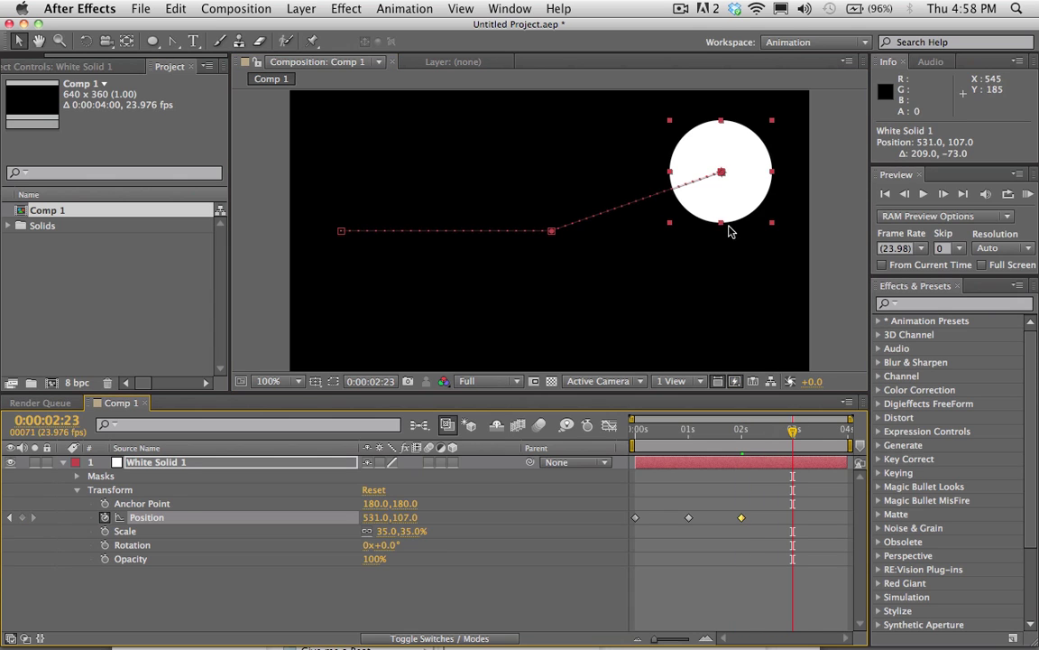
left_click_drag(699, 163, 728, 305)
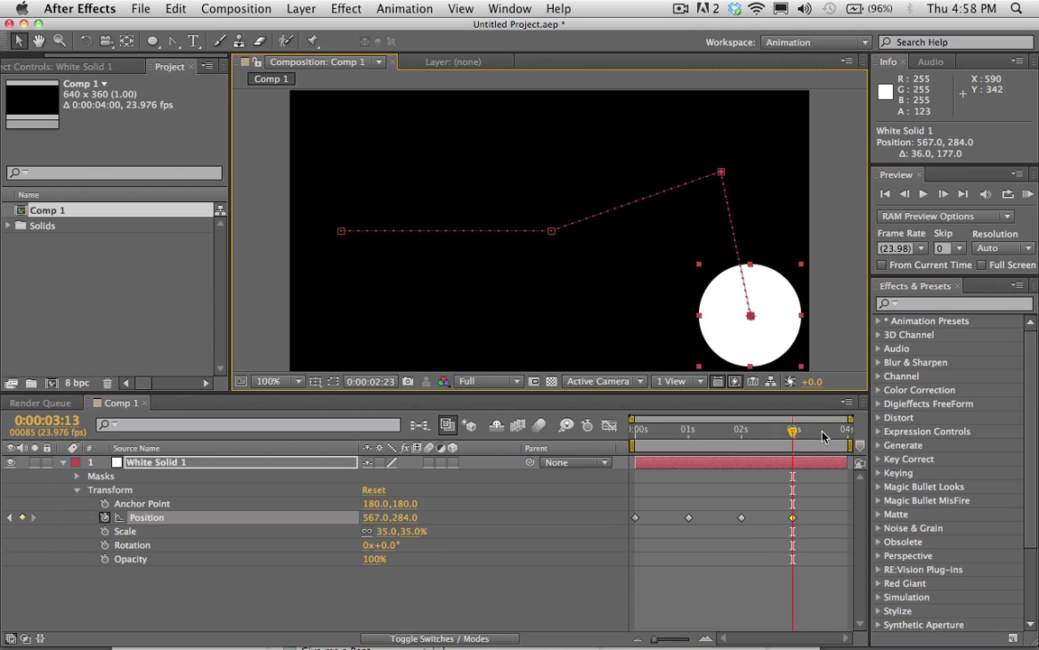
left_click_drag(823, 436, 827, 431)
left_click_drag(733, 332, 566, 304)
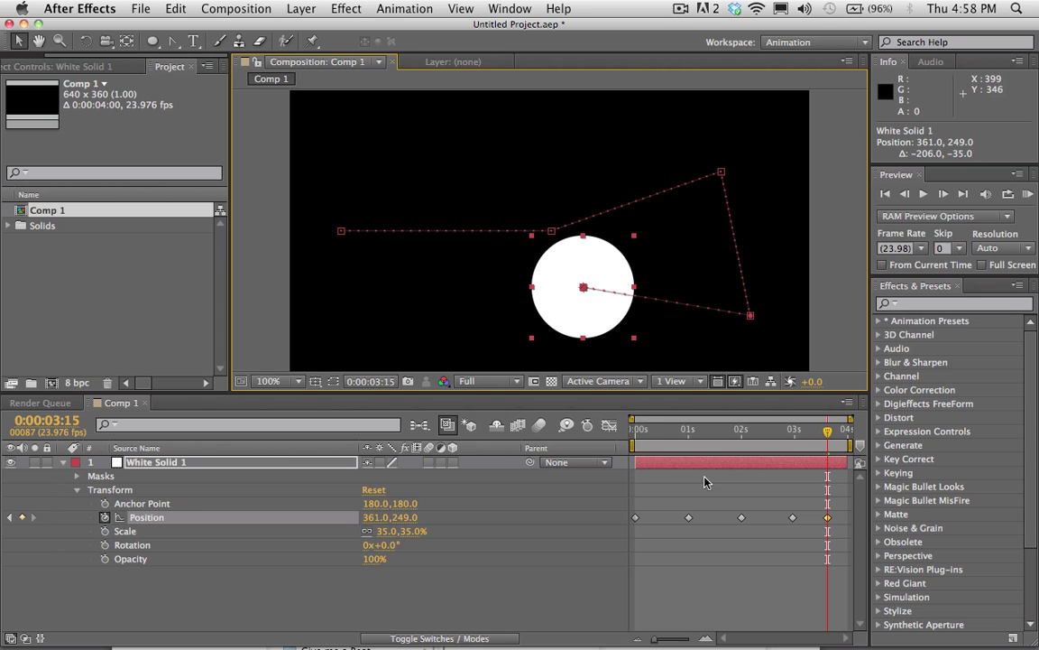
Step: Scrub through the motion and delete the last three Position keyframes, from 0:00:02:00 onward
left_click_drag(641, 435, 812, 433)
left_click(828, 521)
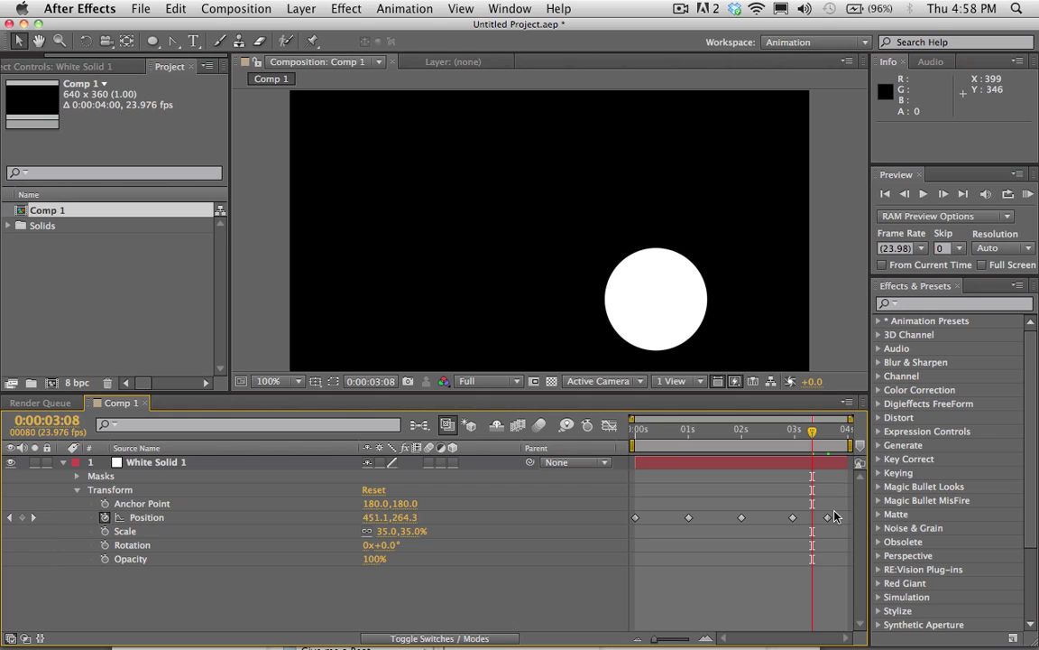
left_click_drag(826, 521, 776, 540)
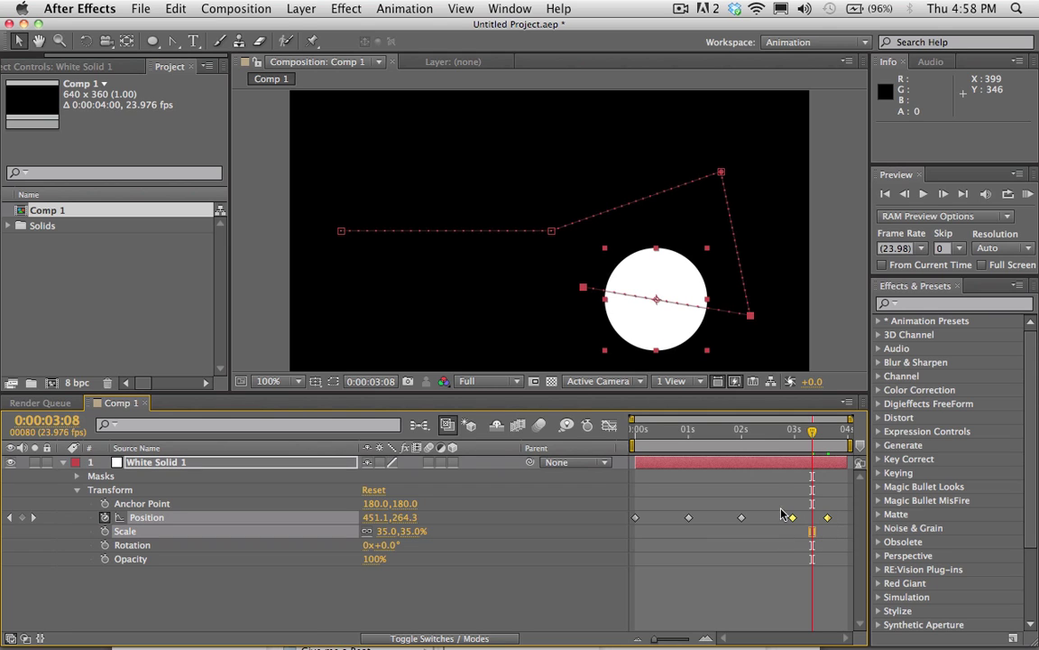
left_click(727, 440)
left_click_drag(740, 498, 849, 544)
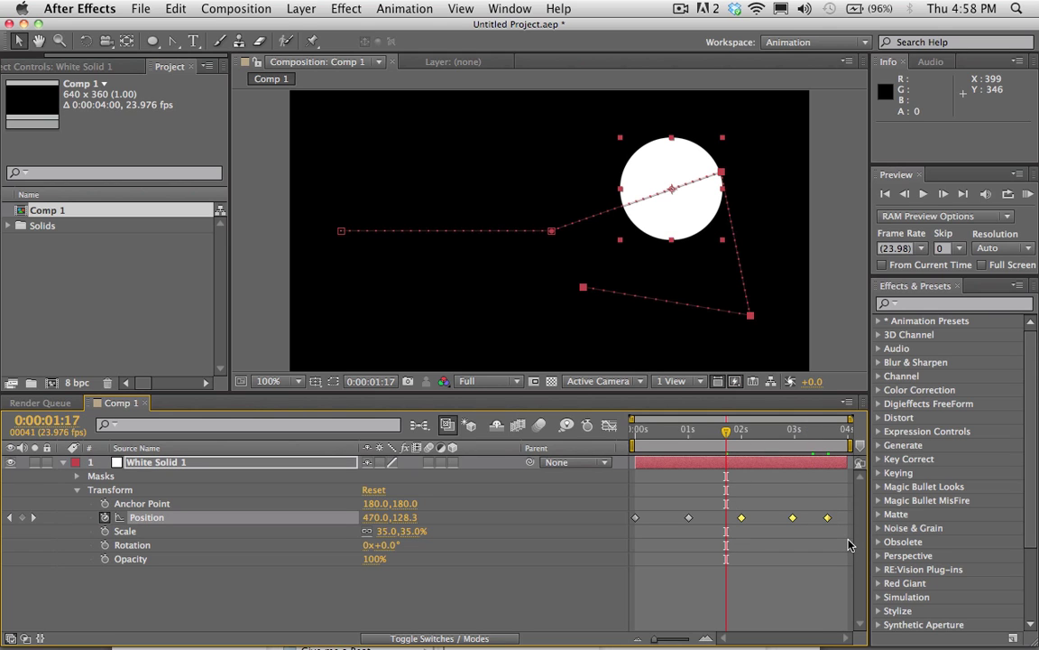
key("Delete")
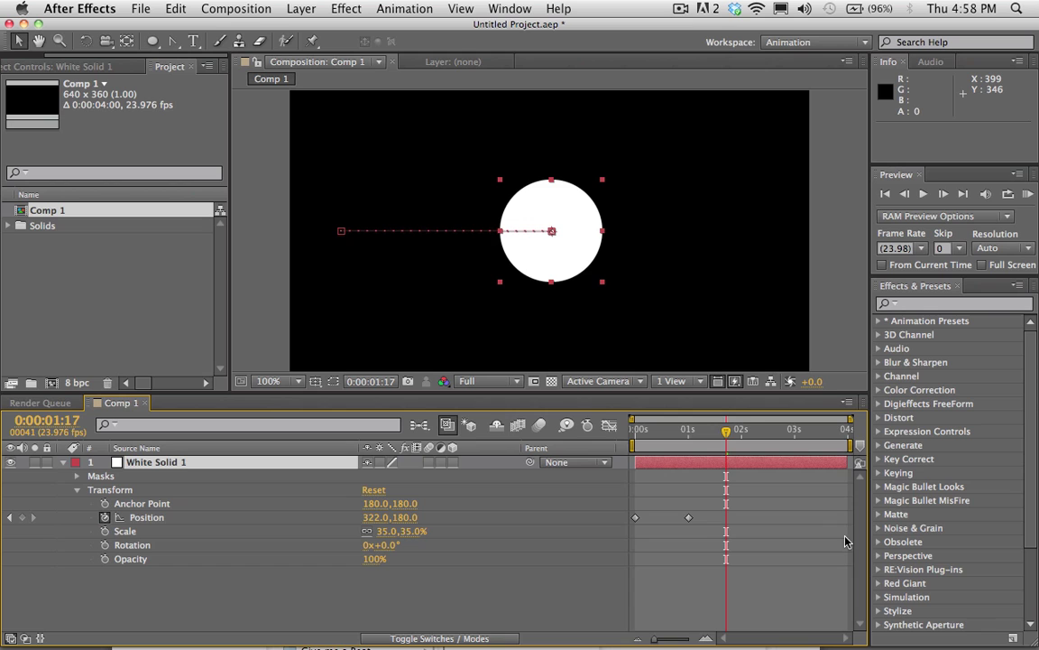
Step: Move the circle to about (577, 180) at 0:00:02:00 and RAM preview the animation
left_click_drag(664, 431, 742, 451)
left_click_drag(539, 262, 747, 273)
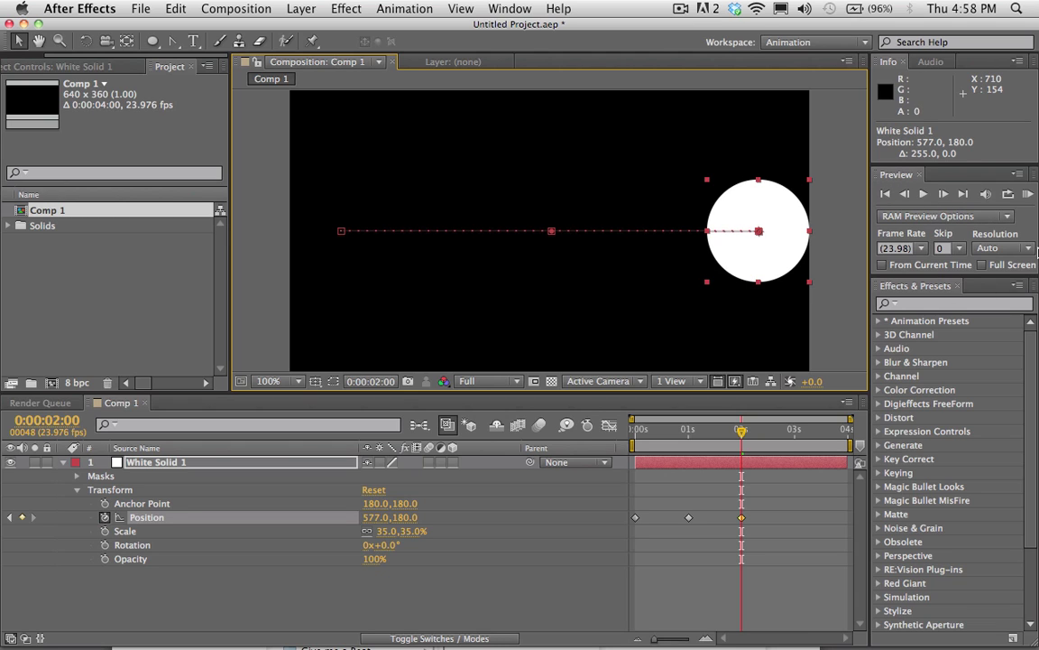
left_click(1028, 195)
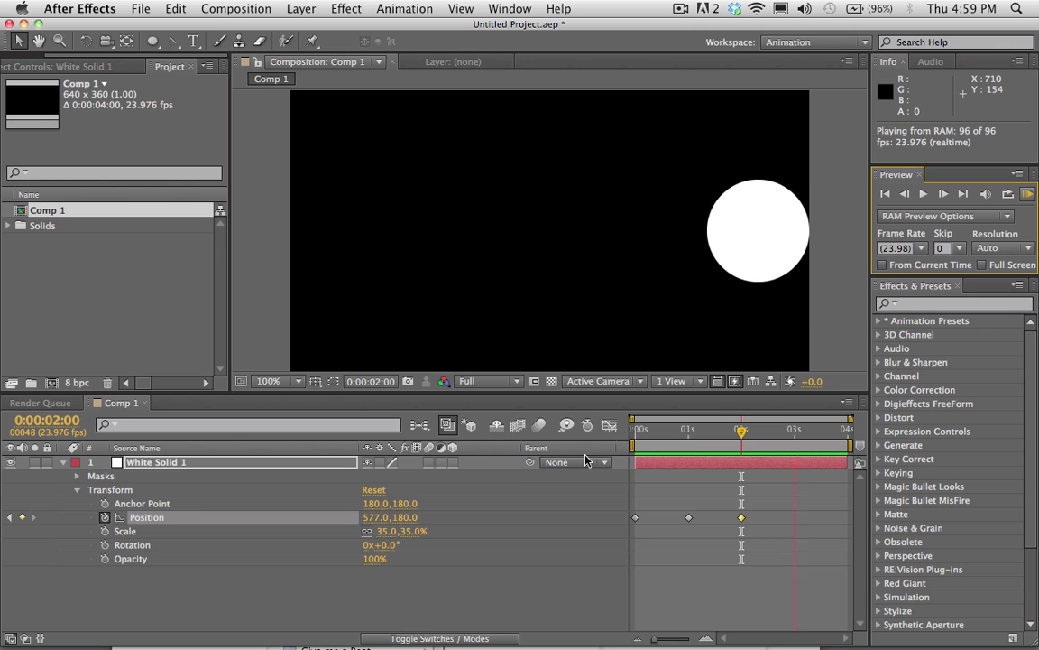
Step: Try moving the circle past the last keyframe and to about (309, 275) at 0:00:01:00, undoing each move
left_click_drag(671, 431, 784, 435)
left_click_drag(764, 243, 722, 301)
key("super+z")
left_click_drag(783, 431, 689, 431)
left_click_drag(565, 269, 557, 342)
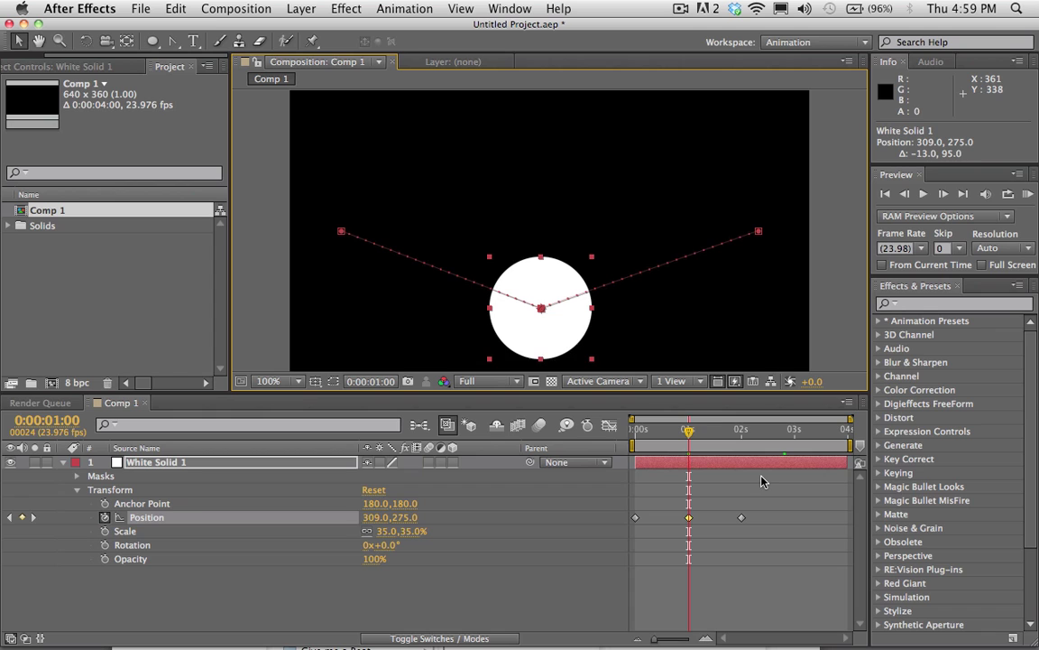
key("super+z")
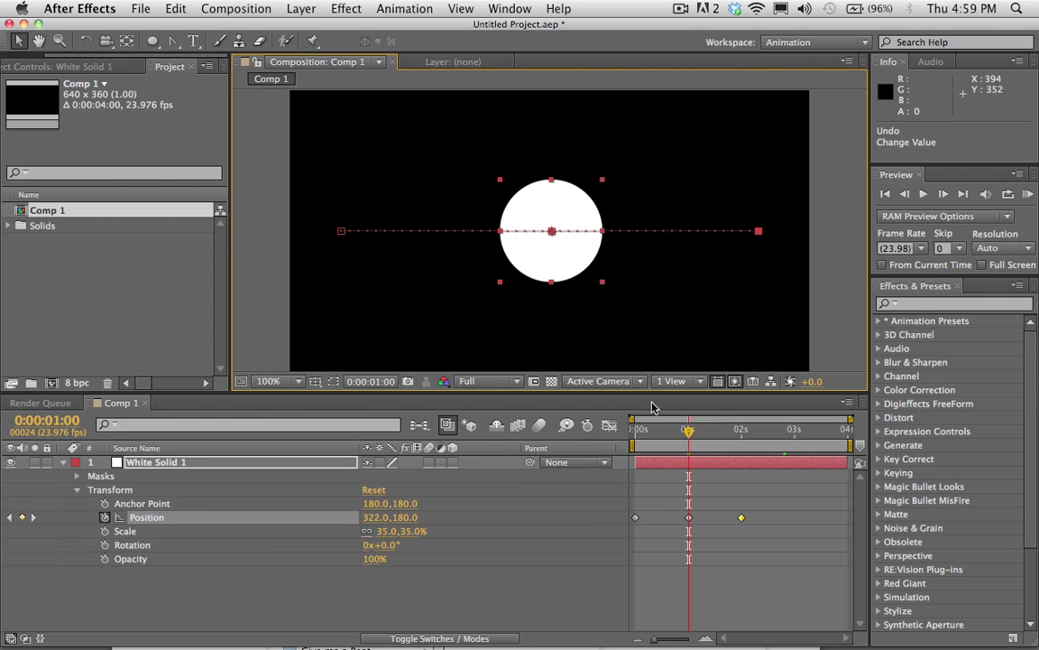
left_click(177, 7)
Step: Set the work area end to 0:00:01:23 and RAM preview that range, stopping the playback
mouse_move(674, 440)
left_mouse_down()
mouse_move(634, 433)
mouse_move(803, 439)
mouse_move(717, 445)
mouse_move(790, 445)
mouse_move(750, 446)
mouse_move(771, 445)
mouse_move(757, 451)
left_mouse_up()
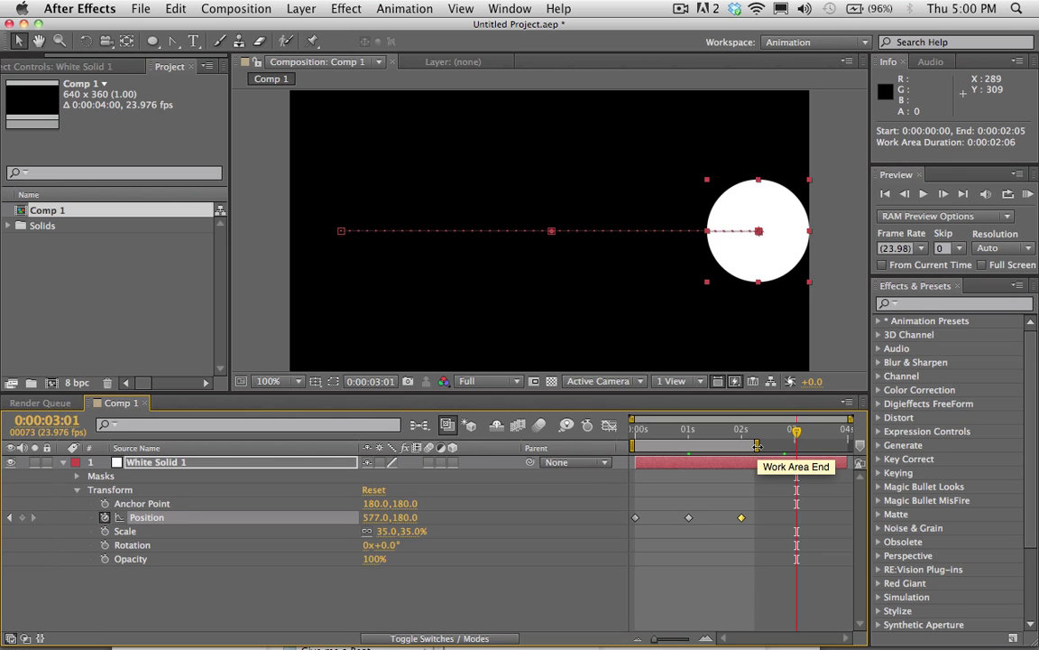
left_click_drag(757, 446, 691, 446)
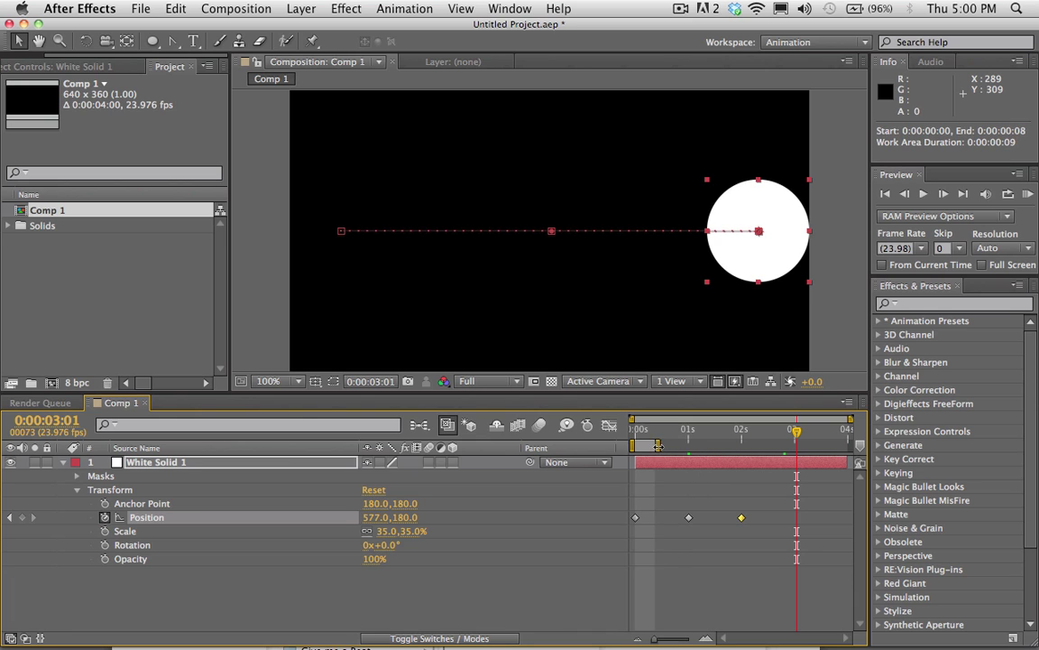
mouse_move(702, 442)
left_mouse_down()
mouse_move(743, 429)
mouse_move(773, 437)
mouse_move(693, 460)
mouse_move(841, 446)
mouse_move(757, 456)
left_mouse_up()
left_click(729, 435)
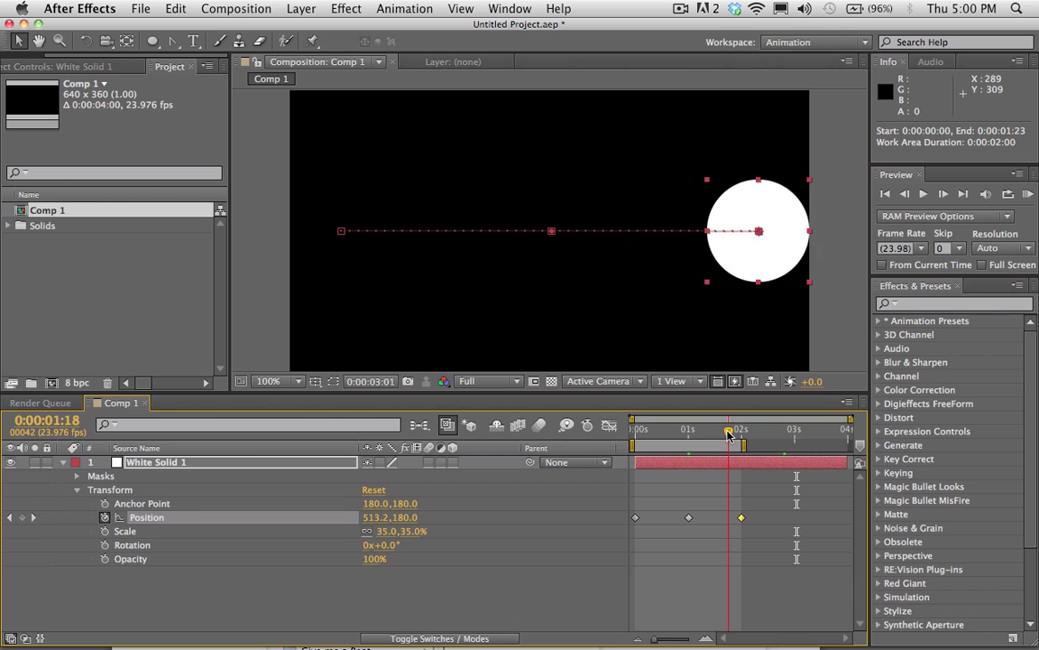
left_click(1030, 196)
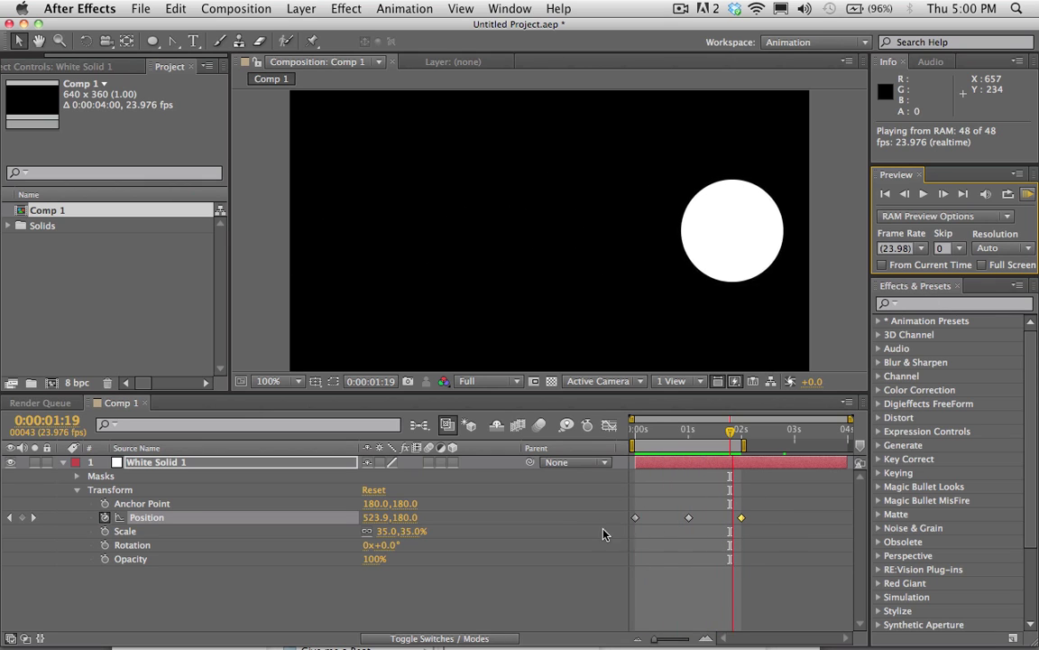
key("space")
Step: RAM preview with the work area starting at 0:00:01:00, and return its start to 0:00:00:00
left_click_drag(630, 443, 685, 441)
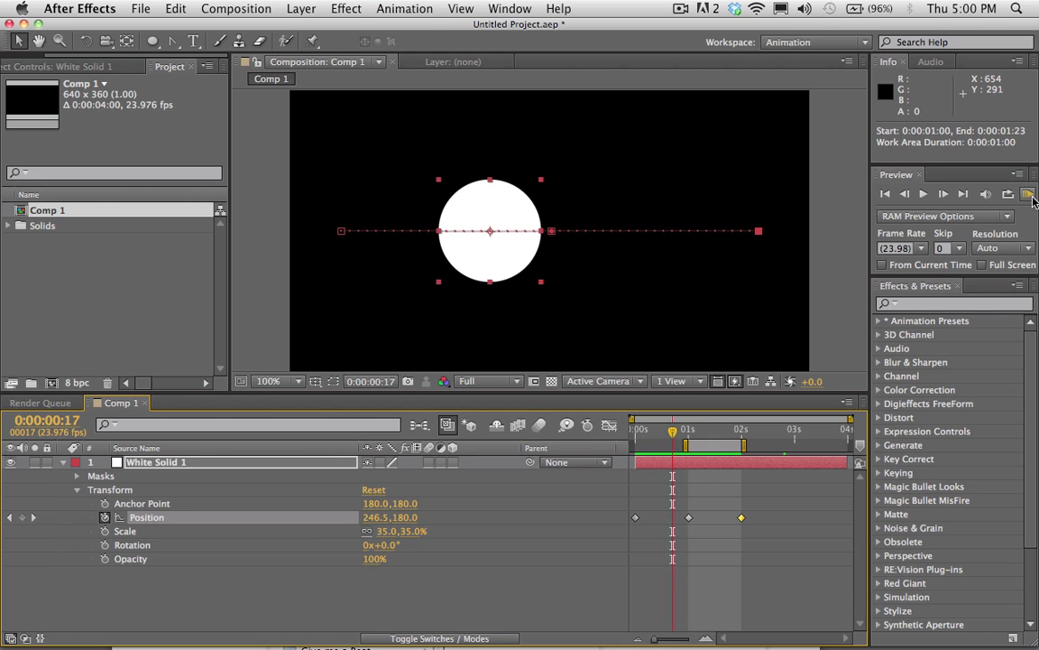
key("KP_0")
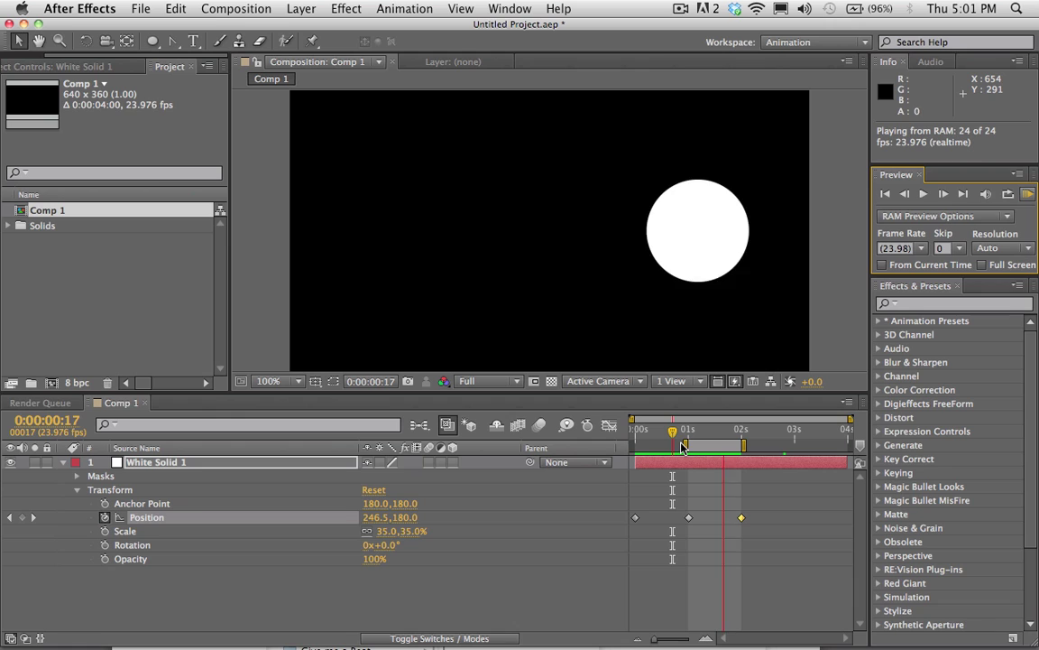
left_click(686, 447)
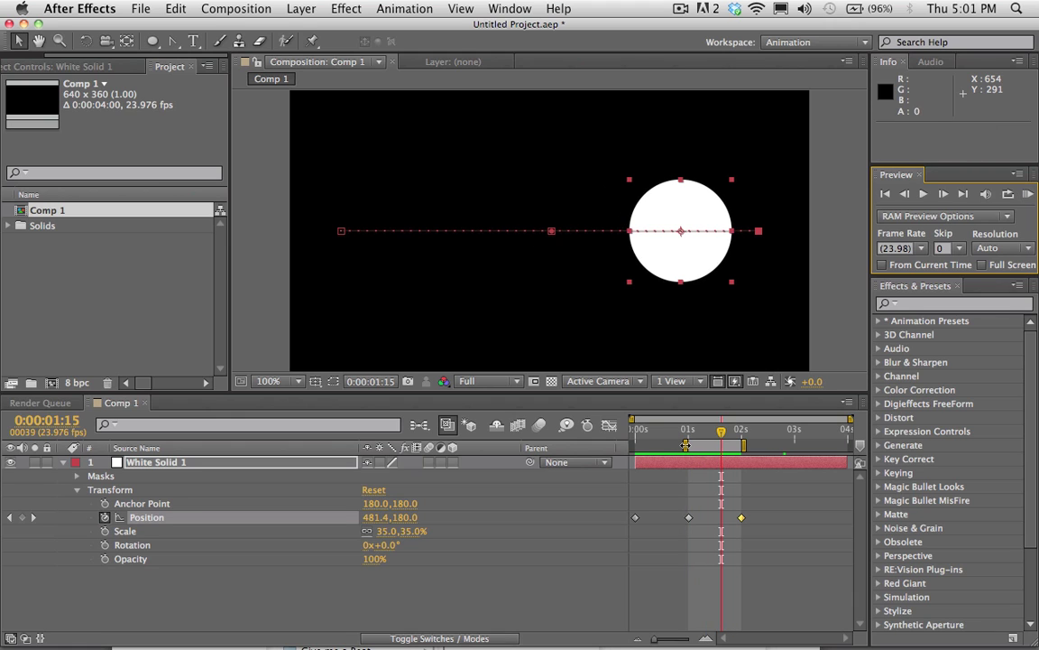
left_click_drag(686, 446, 567, 451)
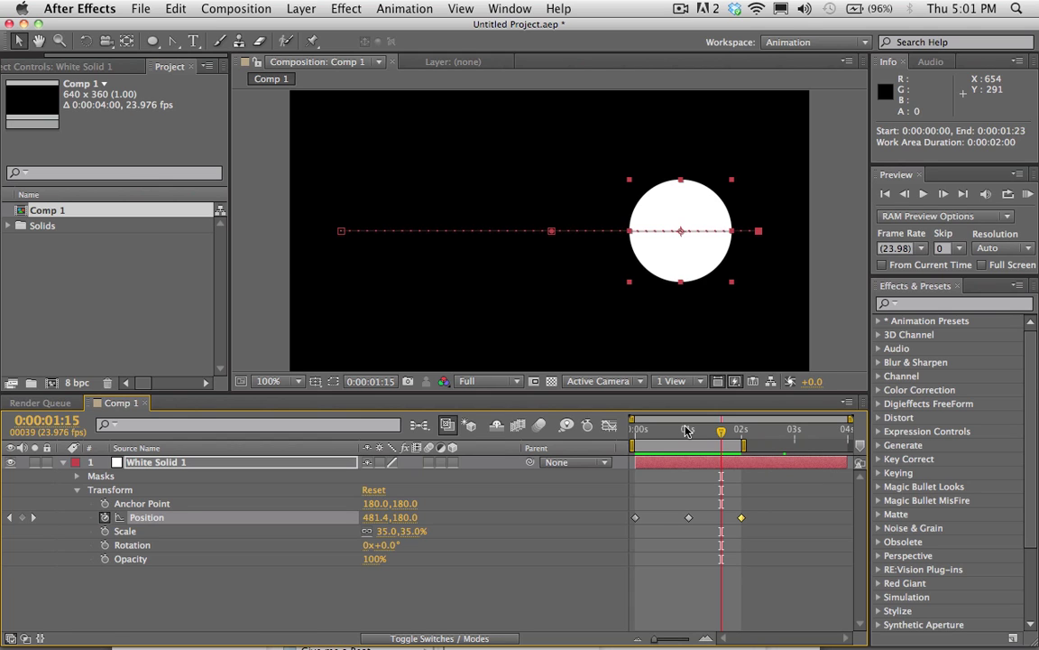
Step: Apply Easy Ease to the Position keyframe at 0:00:01:00 and RAM preview the animation
left_click_drag(686, 431, 664, 437)
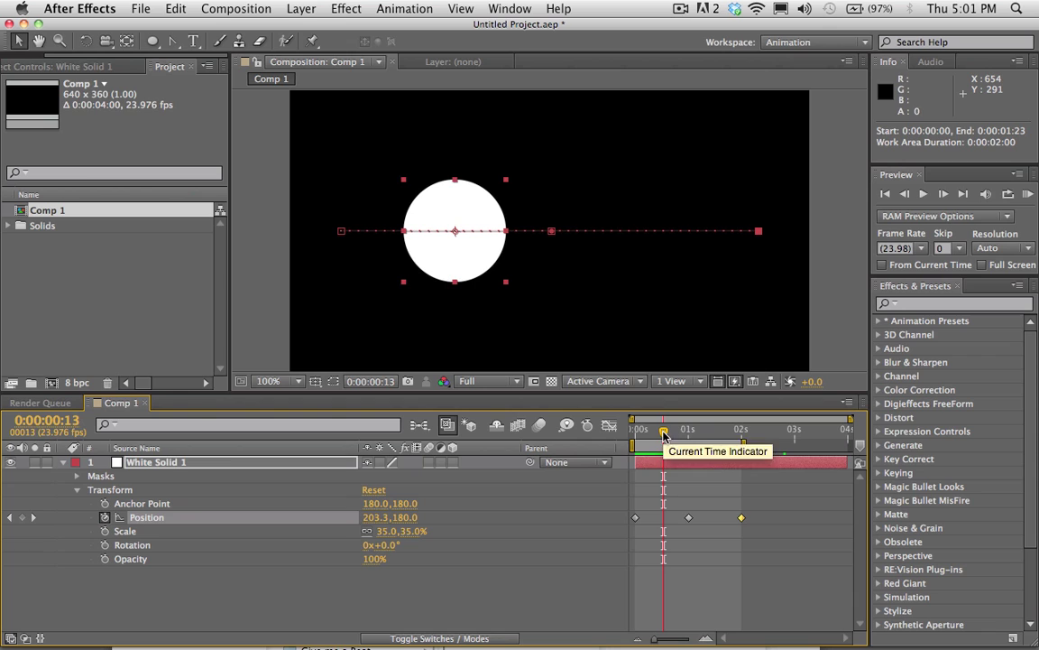
left_click(689, 517)
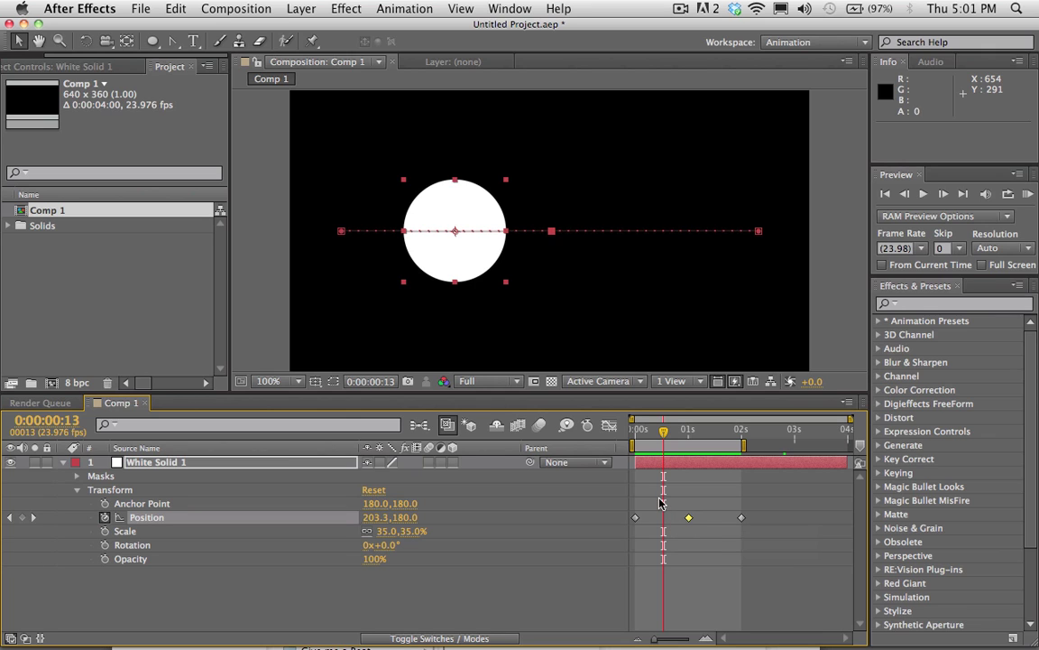
left_click_drag(656, 478, 717, 552)
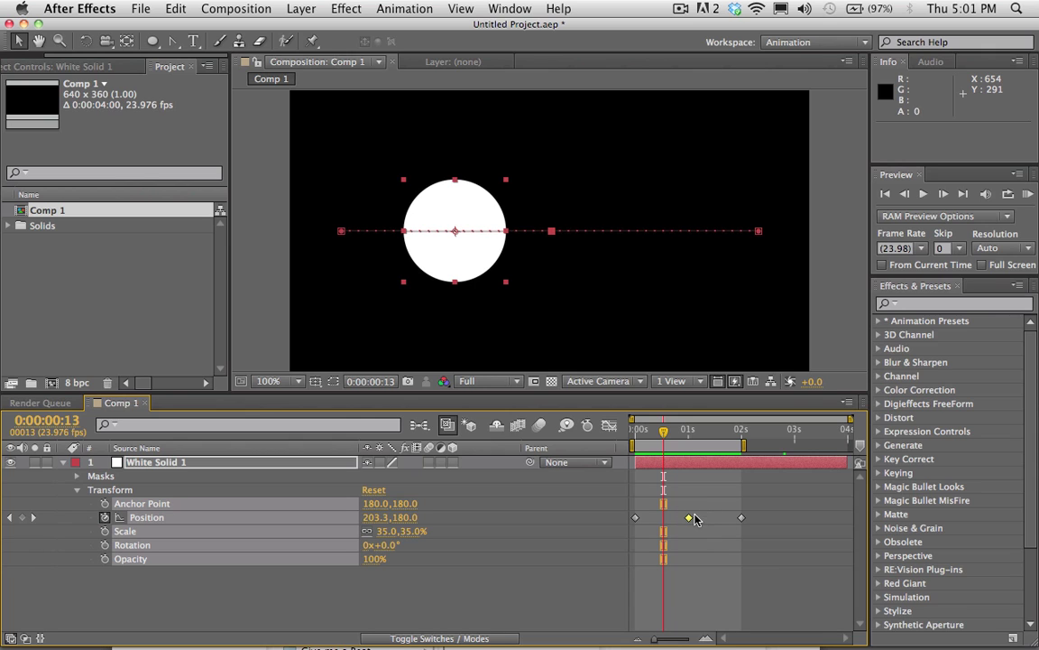
mouse_move(689, 522)
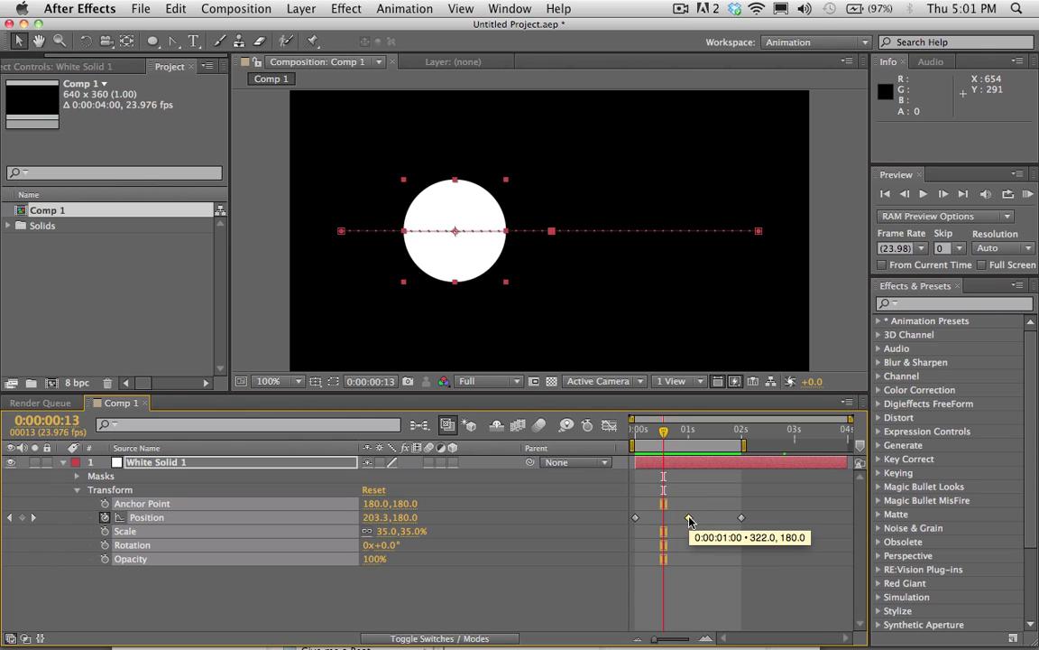
right_click(689, 521)
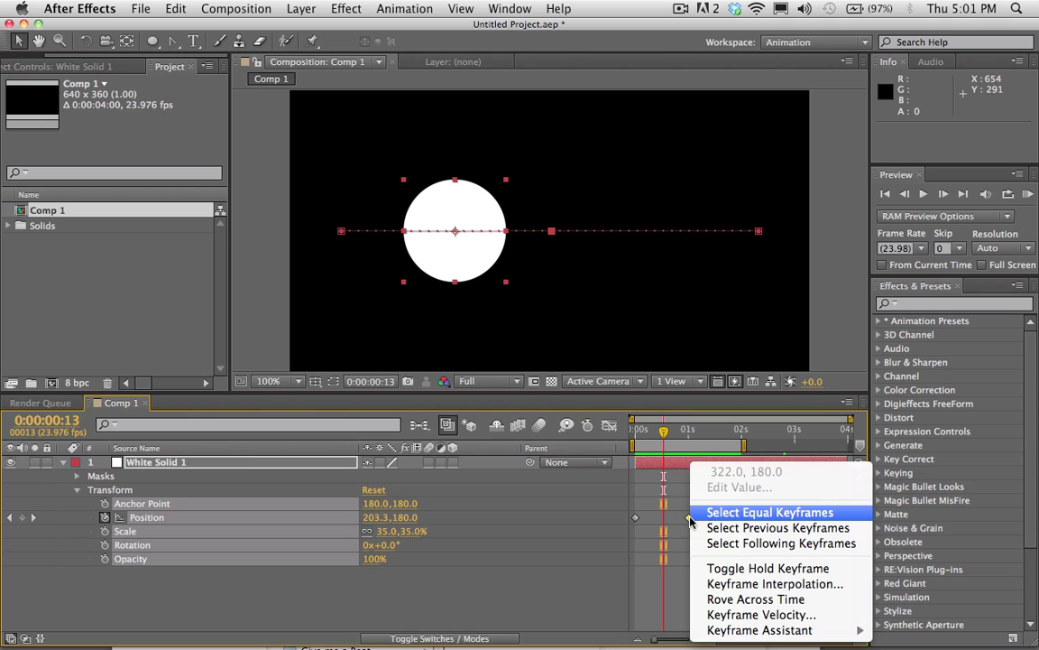
mouse_move(754, 629)
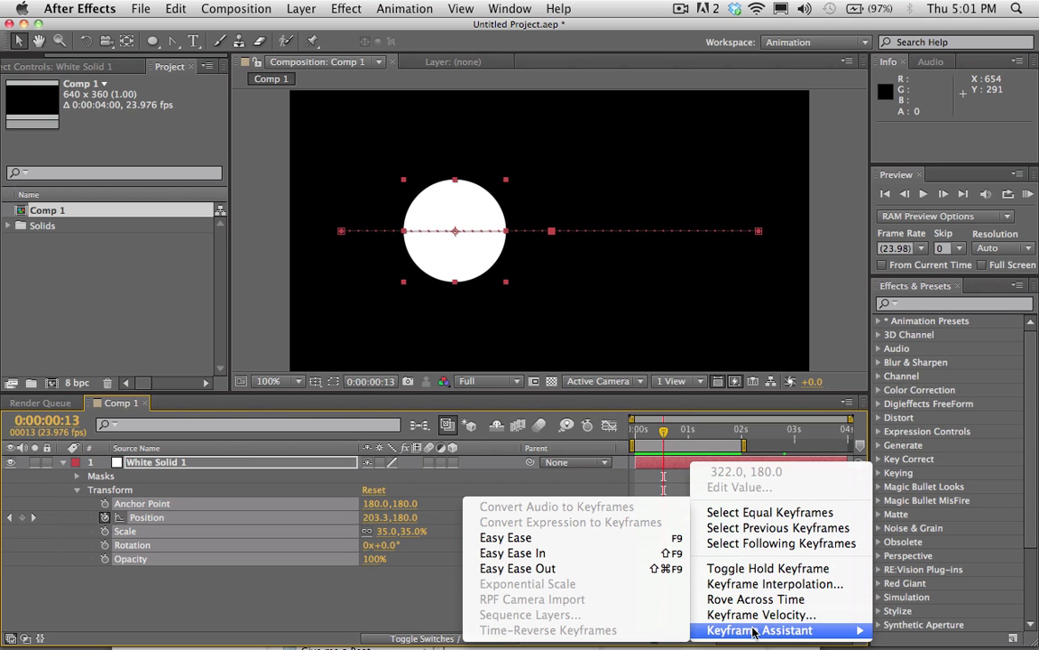
left_click(539, 539)
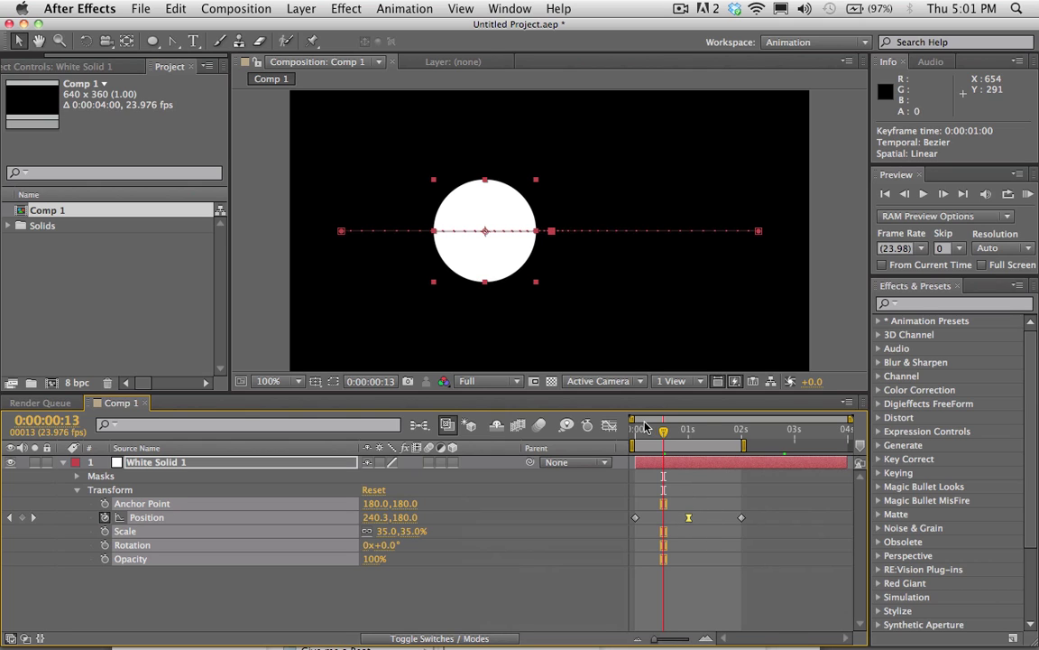
left_click(1029, 195)
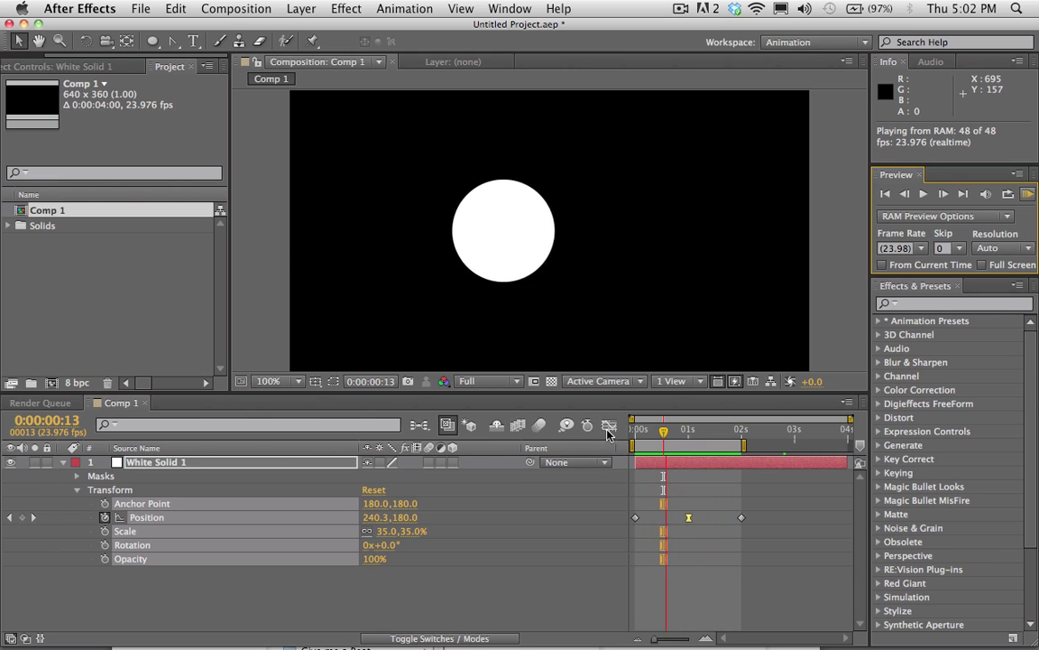
Step: Apply Easy Ease to the first and last Position keyframes and RAM preview the eased motion, stopping the playback
key("space")
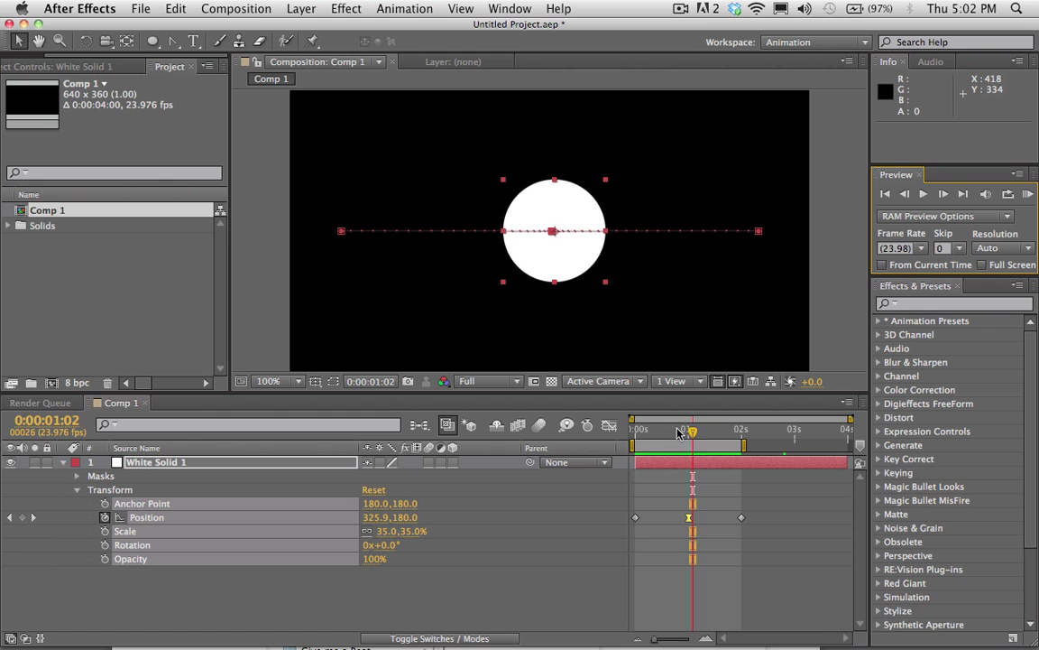
mouse_move(691, 433)
left_mouse_down()
mouse_move(673, 437)
mouse_move(706, 439)
mouse_move(669, 446)
mouse_move(704, 448)
left_mouse_up()
left_click_drag(668, 502, 630, 525)
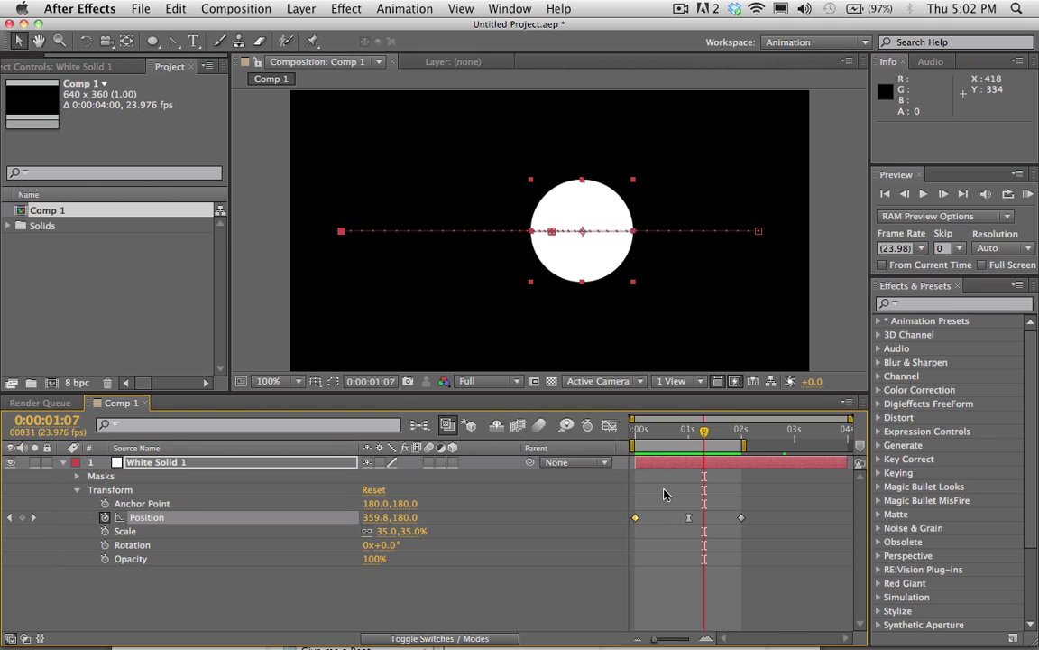
left_click_drag(648, 506, 621, 532)
left_click_drag(768, 513, 715, 539)
right_click(635, 520)
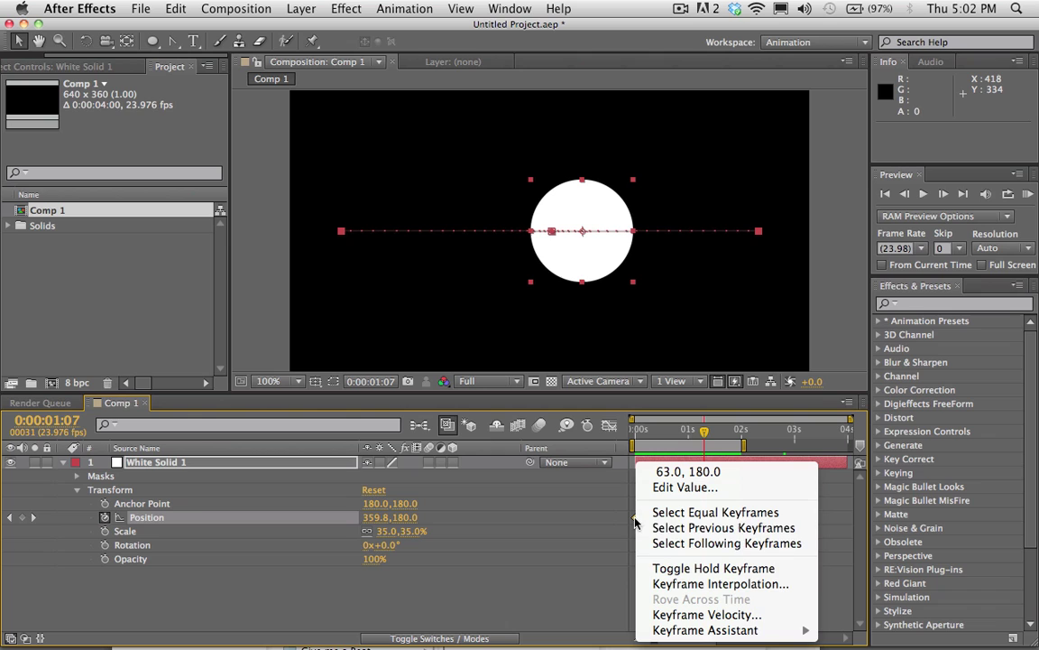
mouse_move(724, 629)
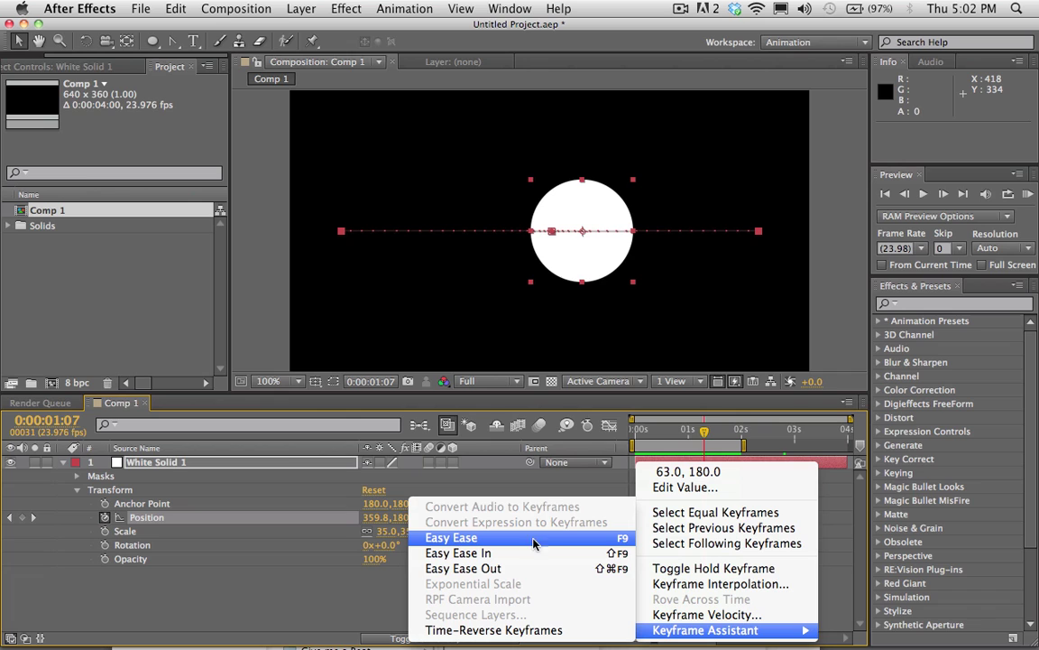
left_click(611, 539)
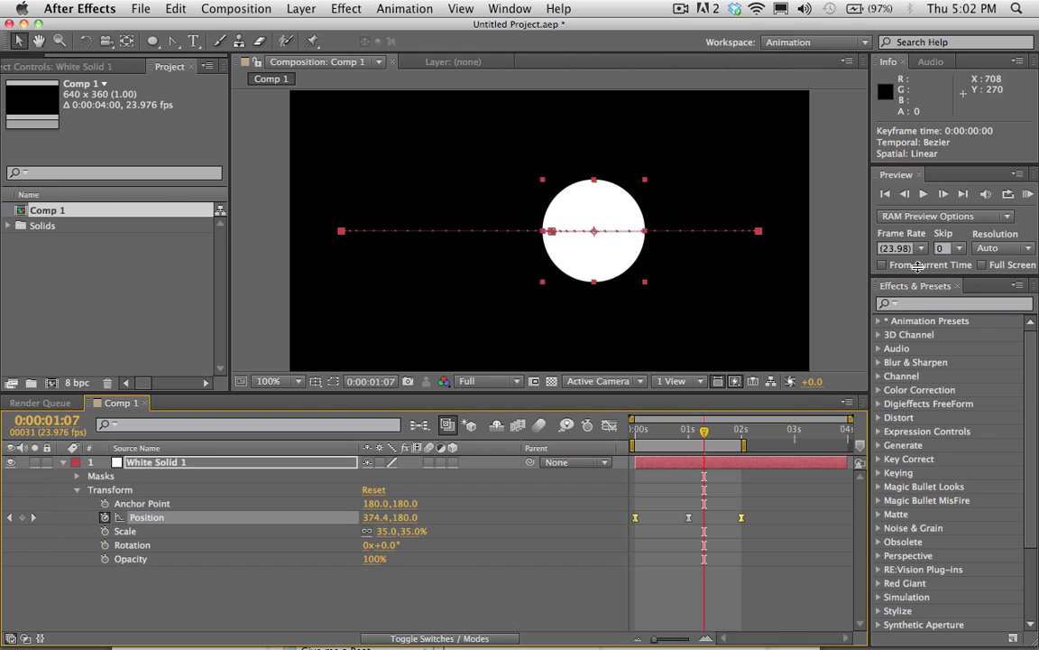
left_click(1027, 196)
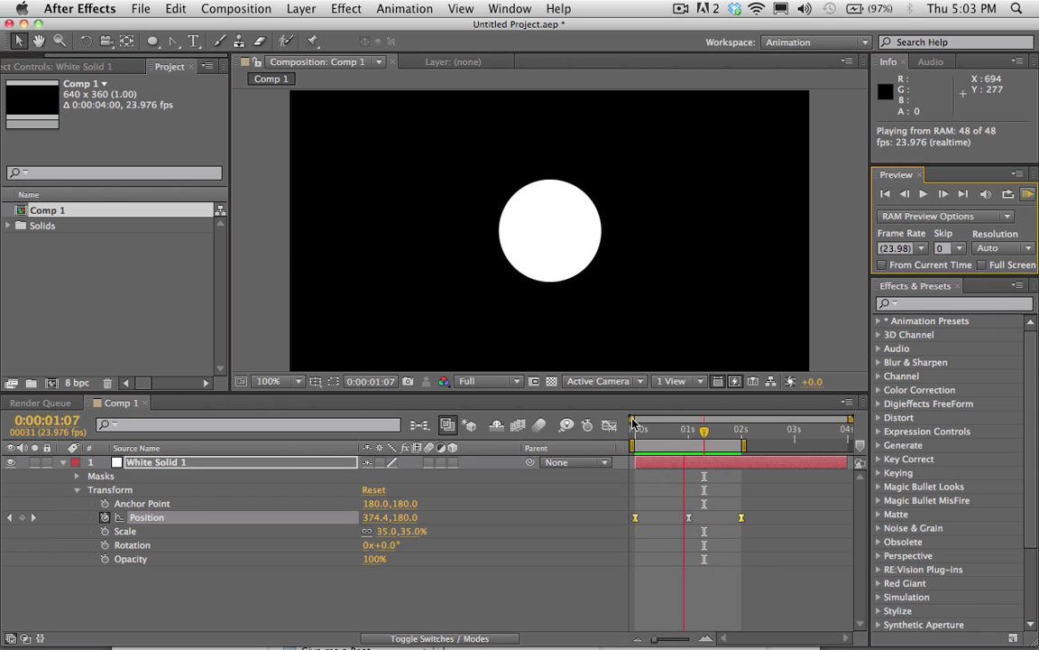
left_click(683, 438)
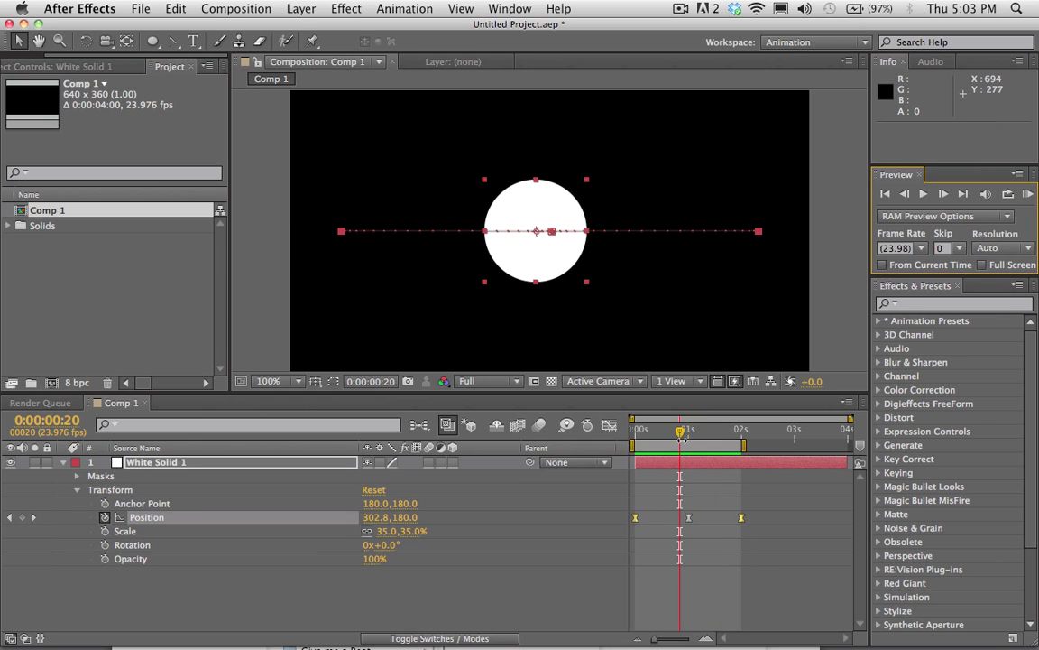
Step: Delete all three Position keyframes of the White Solid 1 layer
left_click_drag(761, 517, 620, 521)
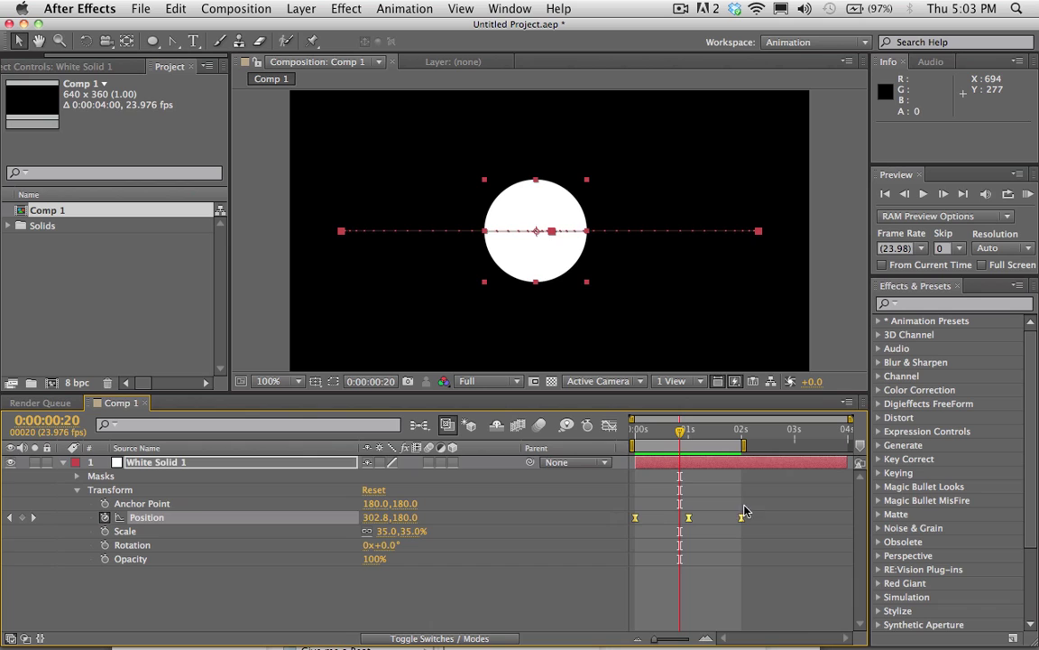
left_click_drag(756, 499, 629, 530)
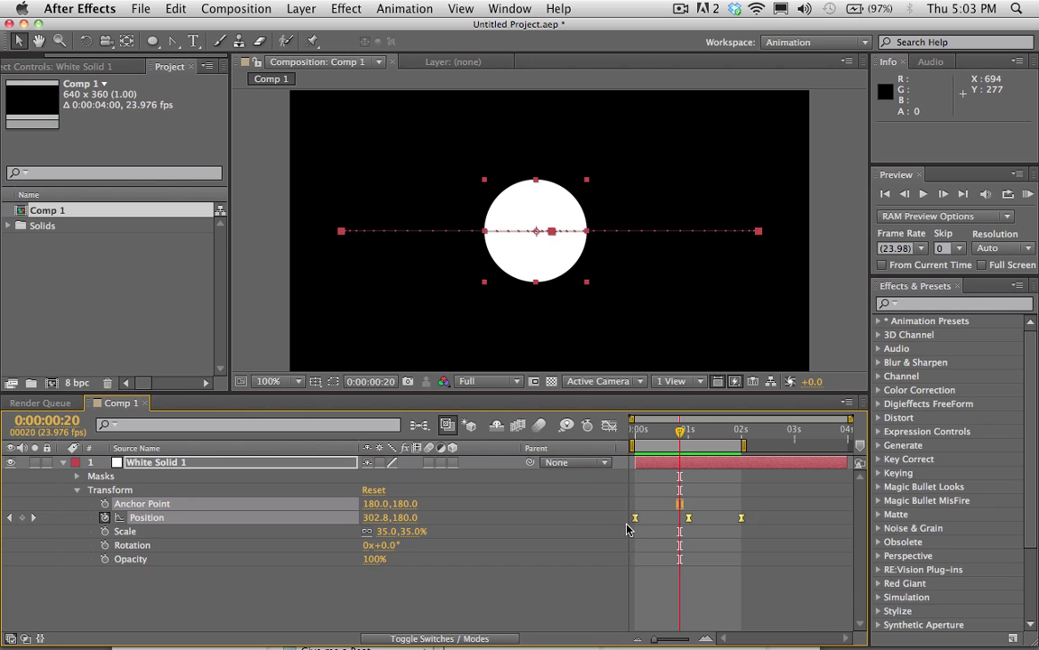
key("Delete")
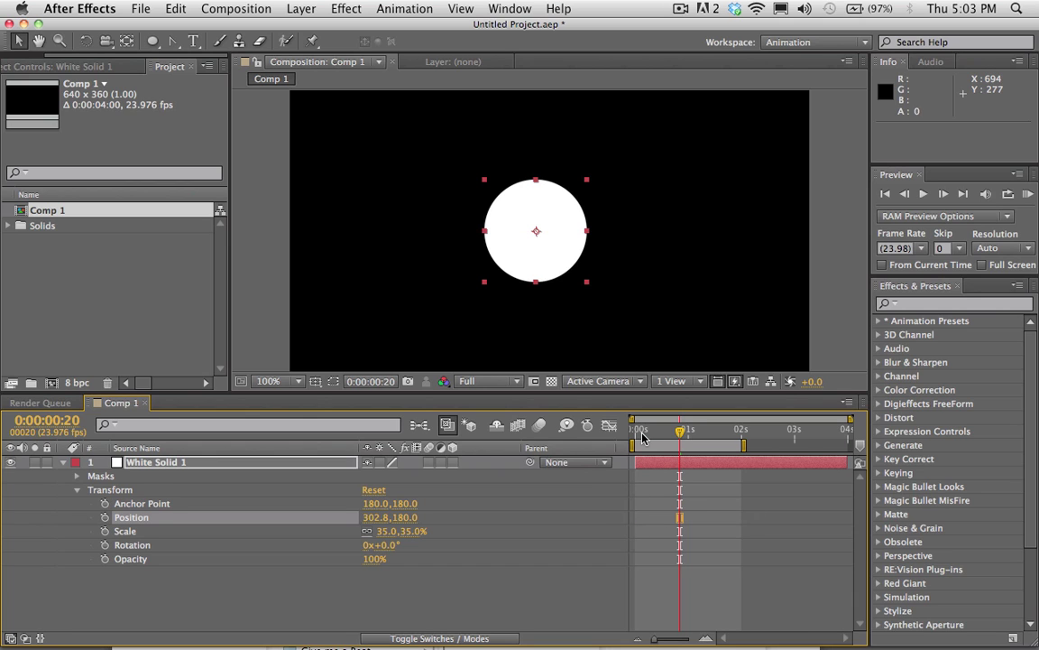
Step: At 0:00:00:00, move the circle to about (64.8, 183) near the frame's left edge and start Position keyframing
left_click_drag(666, 434, 633, 432)
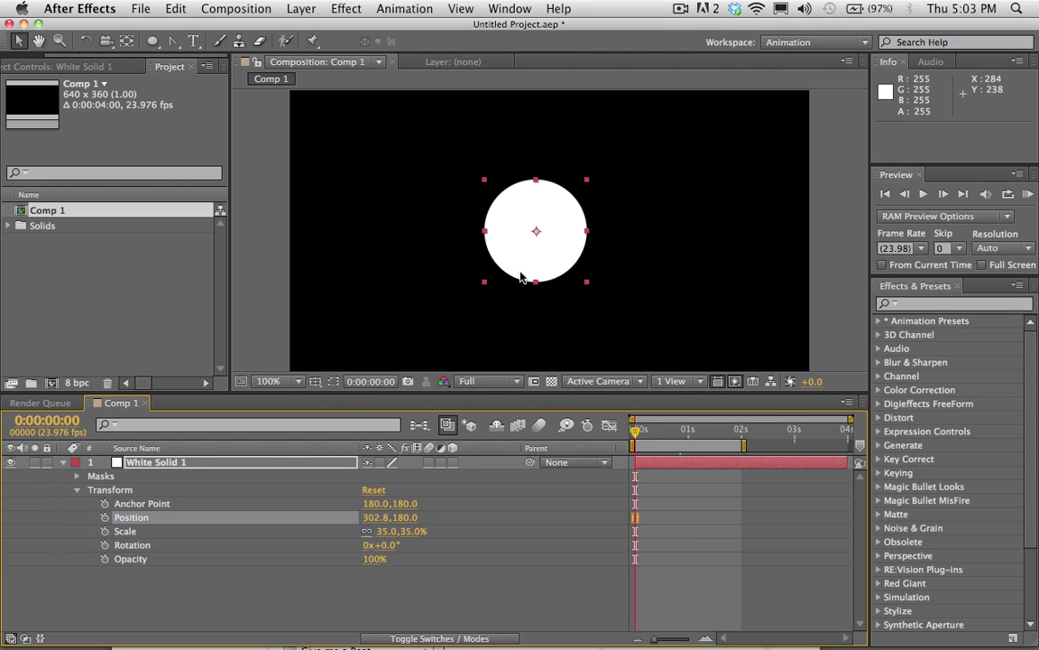
left_click_drag(447, 394, 448, 414)
left_click_drag(521, 258, 329, 263)
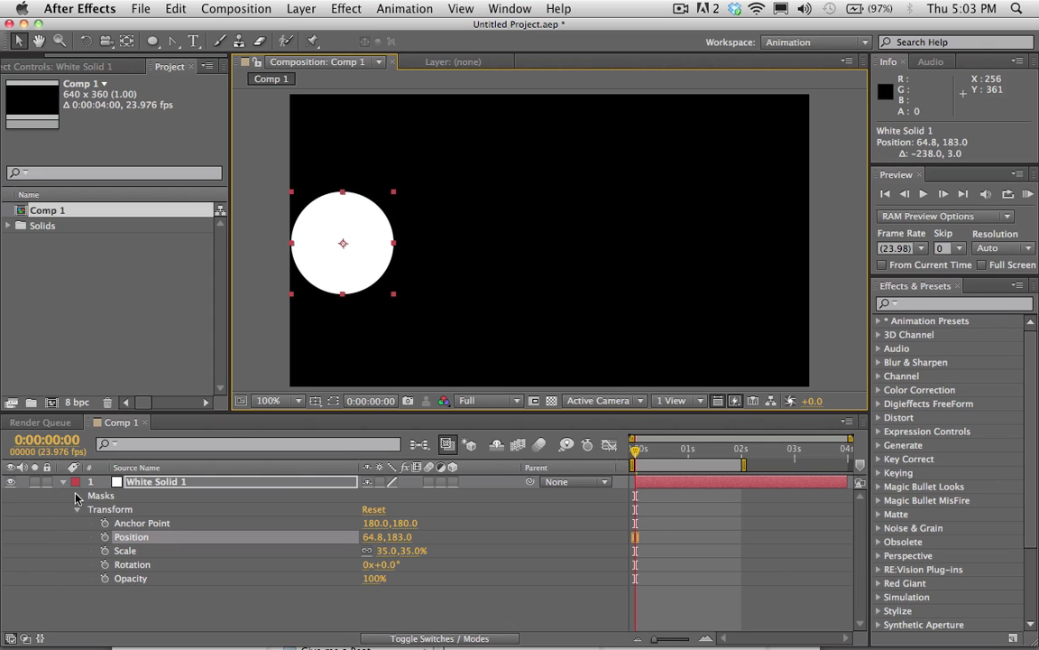
left_click(104, 537)
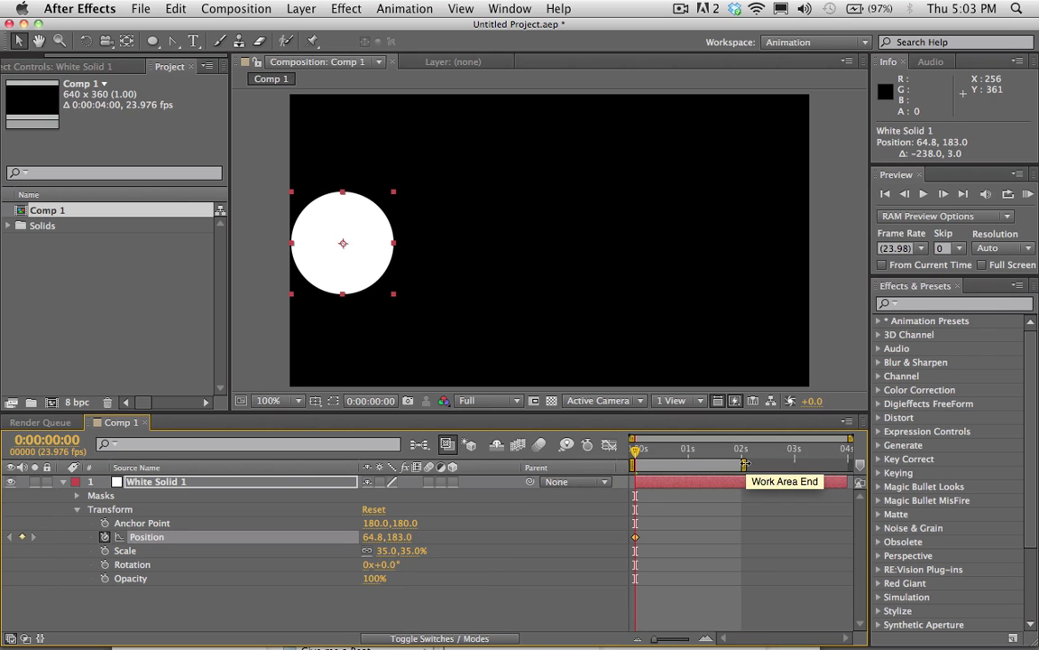
Step: Extend the work area end to 0:00:03:16 and keyframe the circle's Position at about (128.8, 183) at 0:00:01:00
mouse_move(745, 462)
left_mouse_down()
mouse_move(673, 462)
mouse_move(836, 464)
left_mouse_up()
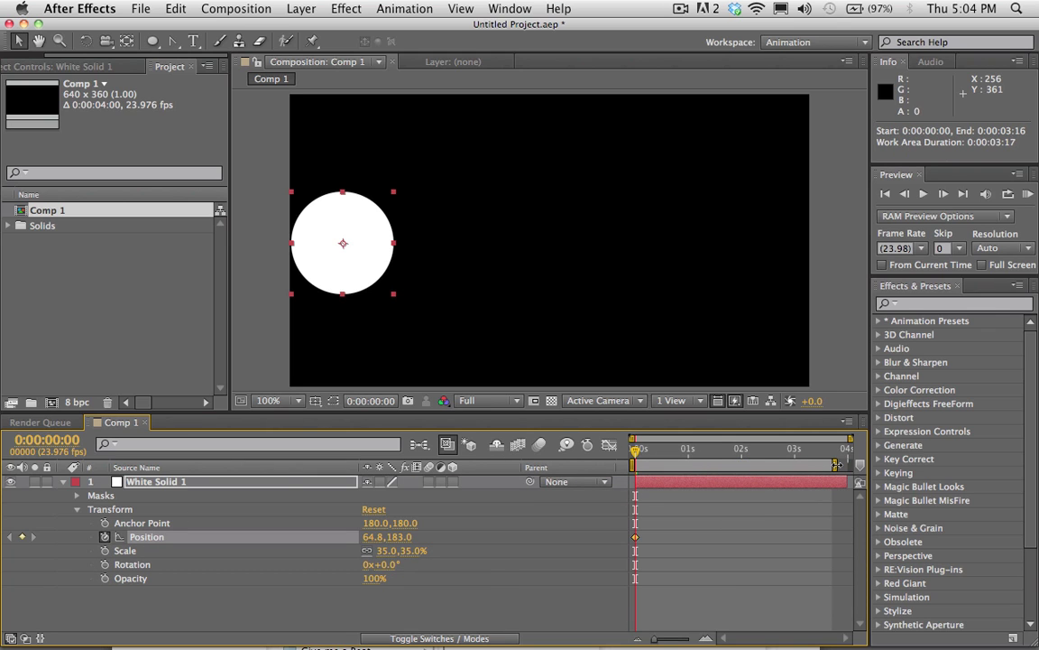
left_click(691, 458)
left_click(346, 268)
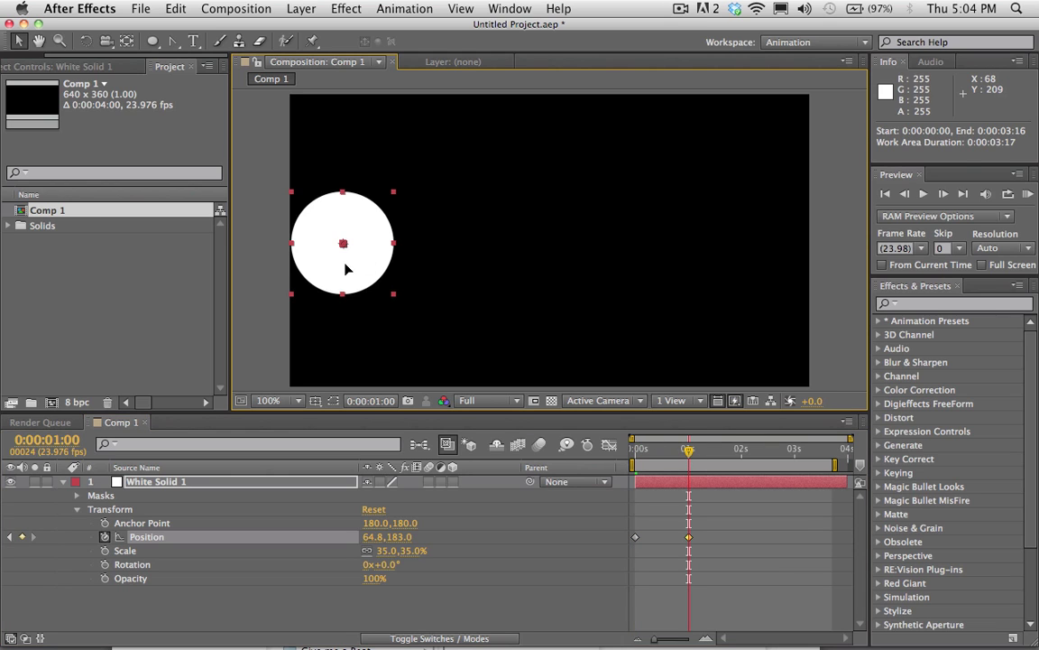
left_click_drag(345, 265, 398, 271)
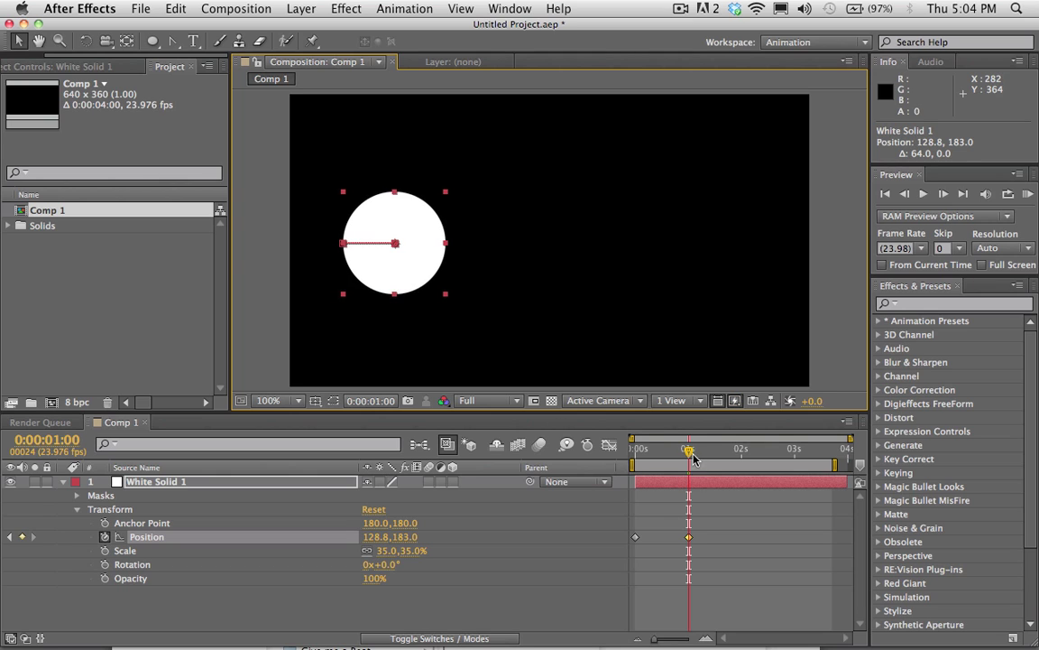
Step: Extend the work area end to 0:00:03:23 and keyframe the circle's Position at about (574.8, 183) at 0:00:01:13
left_click_drag(693, 458, 739, 452)
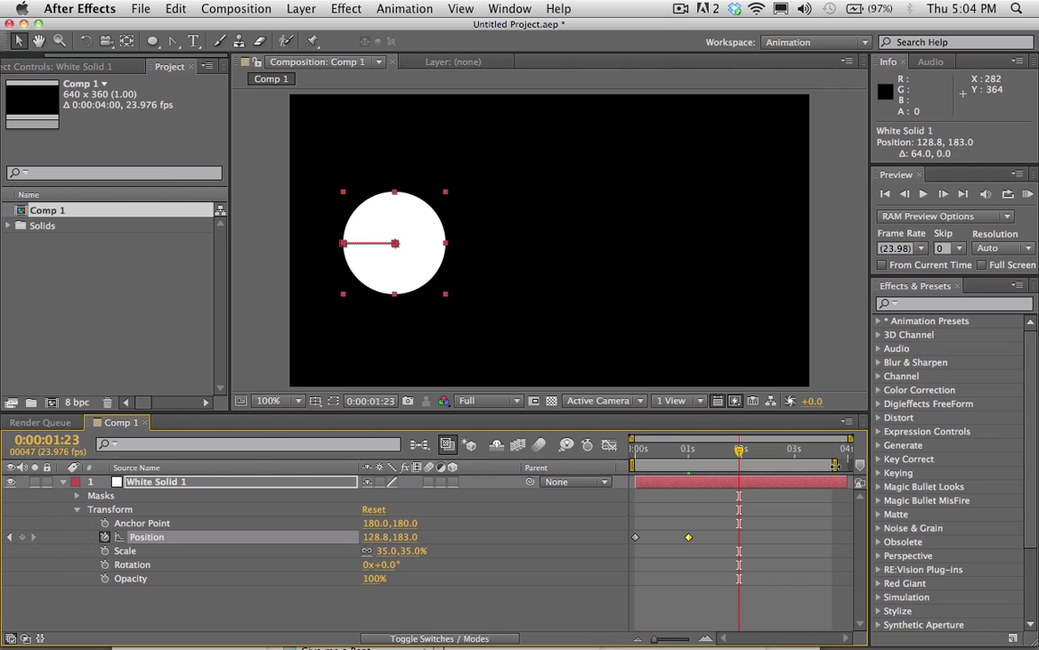
left_click_drag(834, 465, 878, 461)
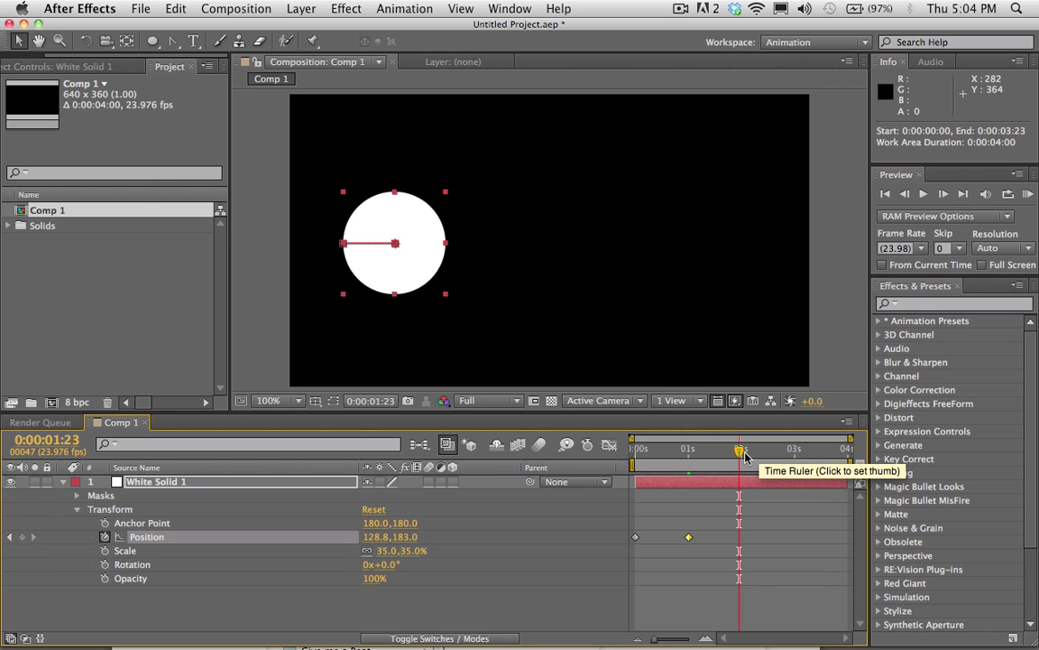
left_click_drag(739, 452, 721, 461)
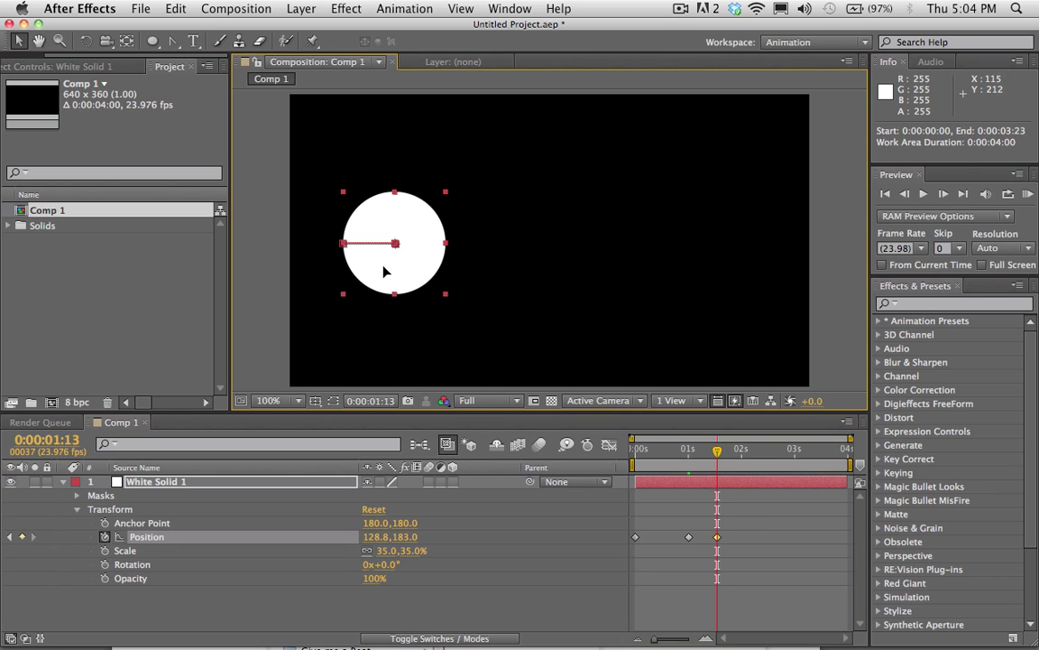
left_click_drag(385, 272, 746, 278)
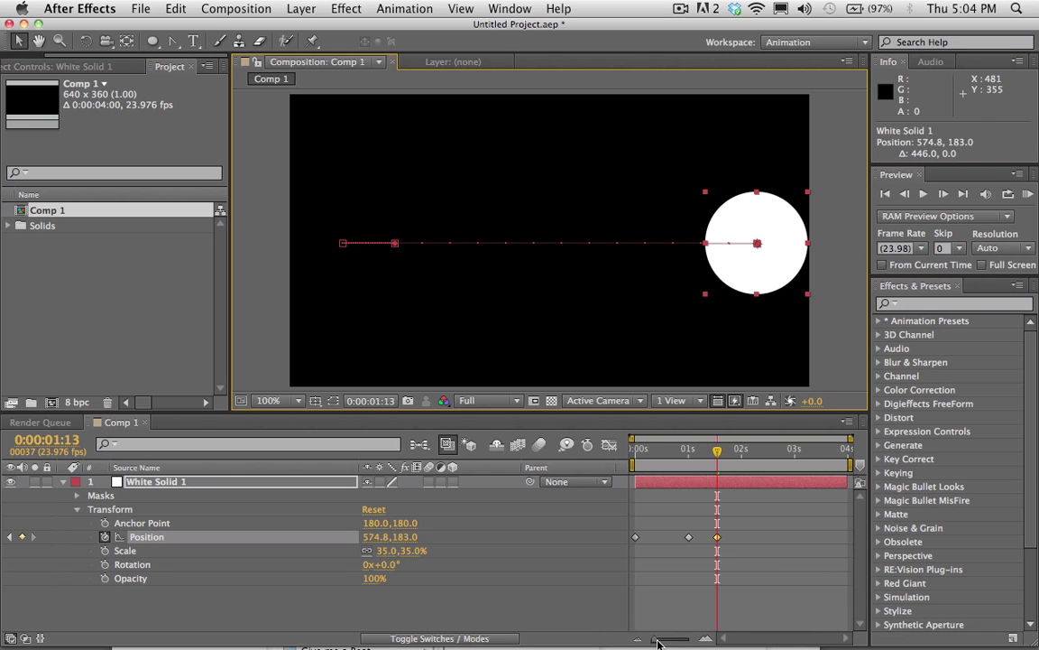
Step: Examine the Position keyframes at closer timeline zoom, restore the full 4-second range, and scrub the motion up to 0:00:01:13
left_click_drag(658, 642, 686, 642)
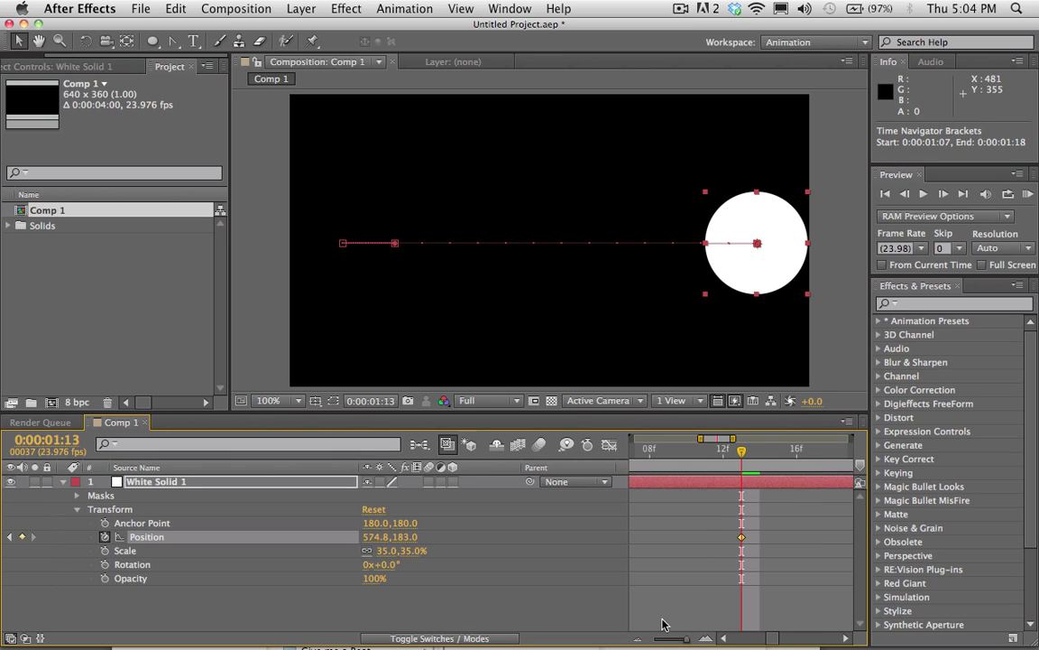
left_click(638, 639)
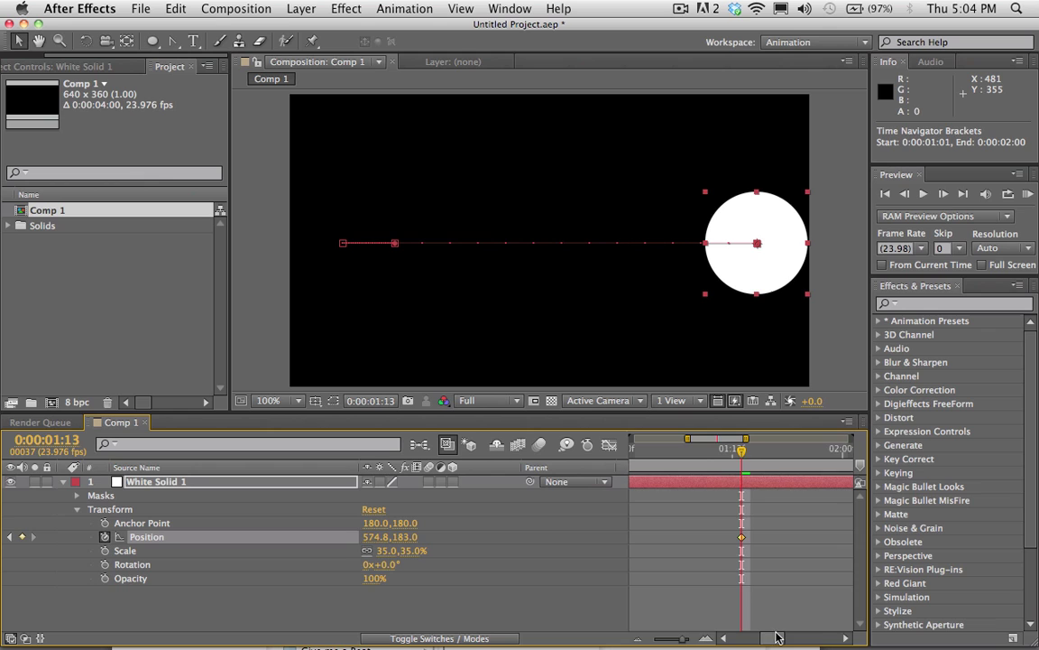
left_click_drag(778, 639, 738, 642)
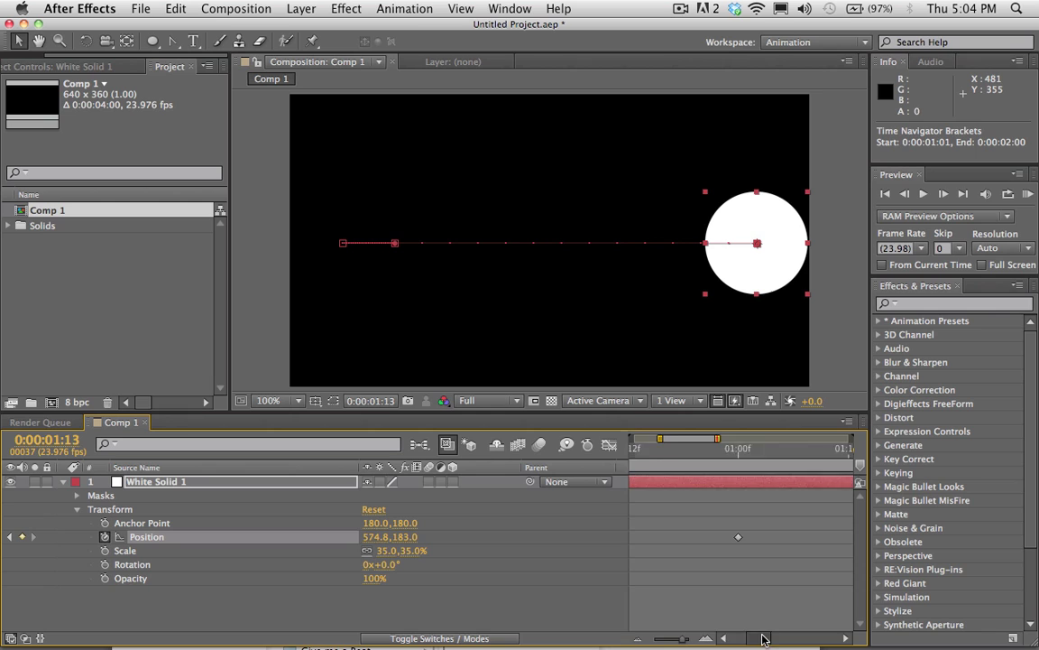
left_click(773, 457)
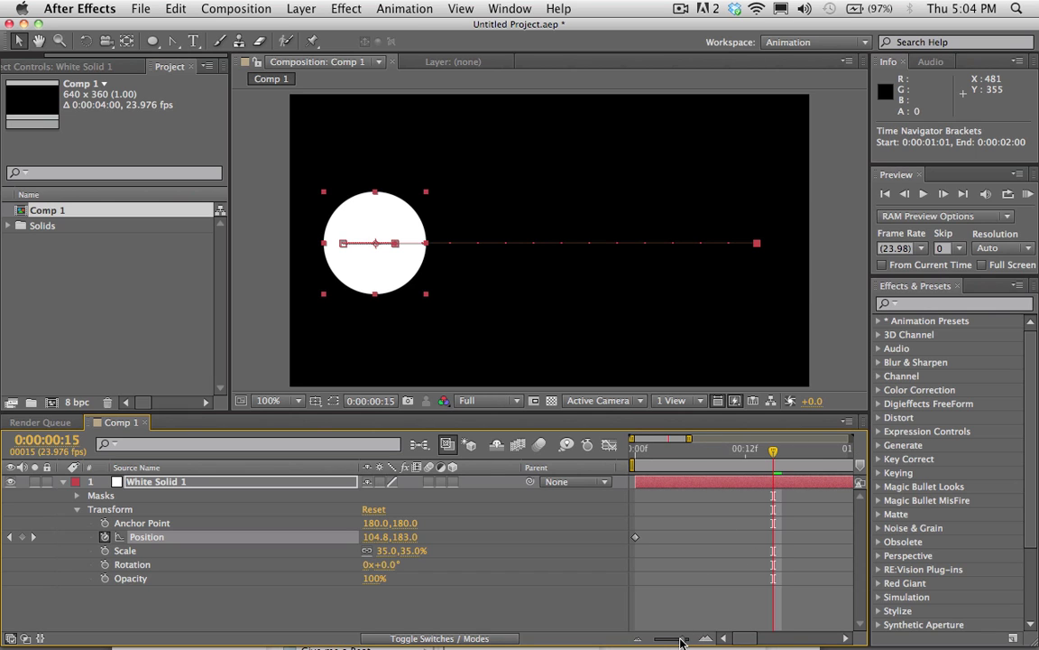
left_click_drag(680, 637, 652, 637)
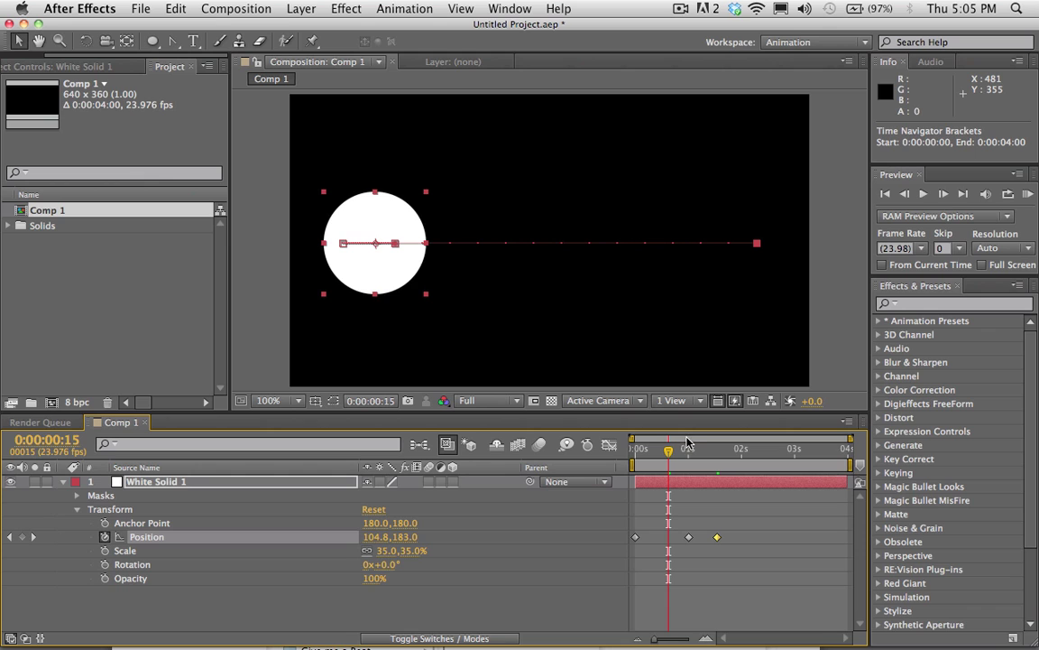
mouse_move(672, 456)
left_mouse_down()
mouse_move(610, 452)
mouse_move(689, 453)
left_mouse_up()
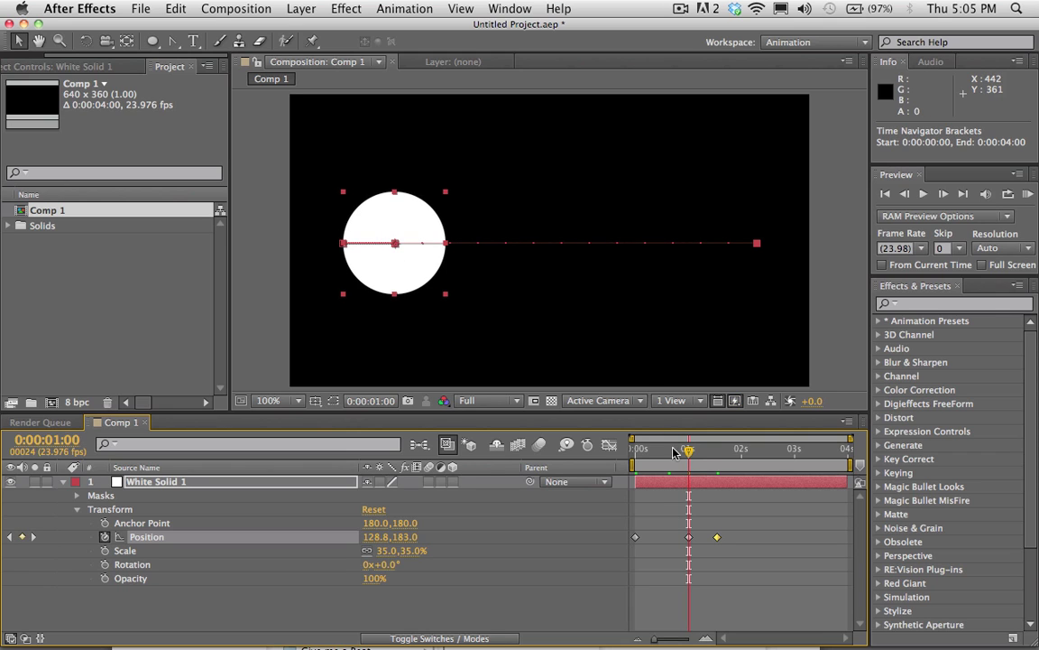
mouse_move(692, 455)
left_mouse_down()
mouse_move(720, 454)
mouse_move(635, 462)
mouse_move(716, 452)
mouse_move(636, 455)
mouse_move(706, 466)
left_mouse_up()
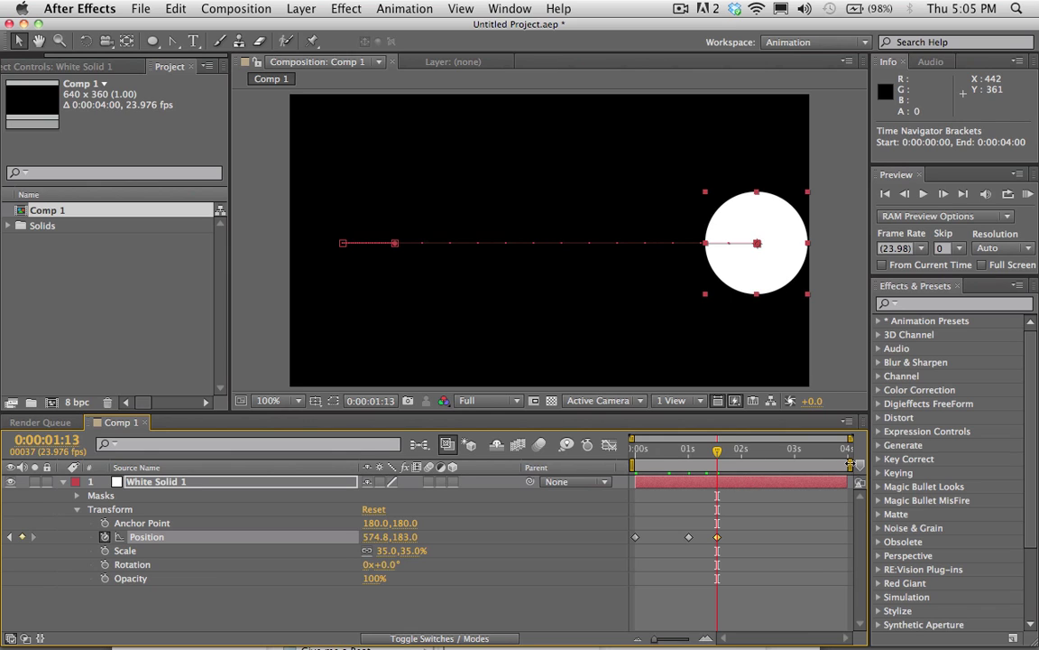
Step: Set the work area end to 0:00:01:13 and its start to 0:00:00:09
left_click_drag(850, 464, 737, 466)
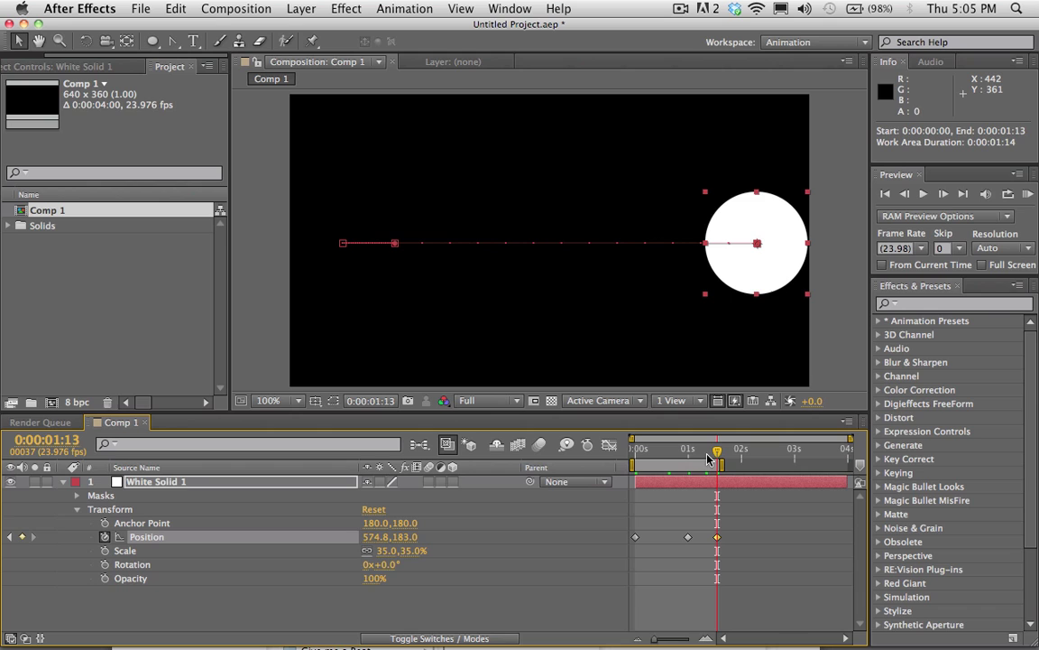
left_click_drag(697, 448, 685, 450)
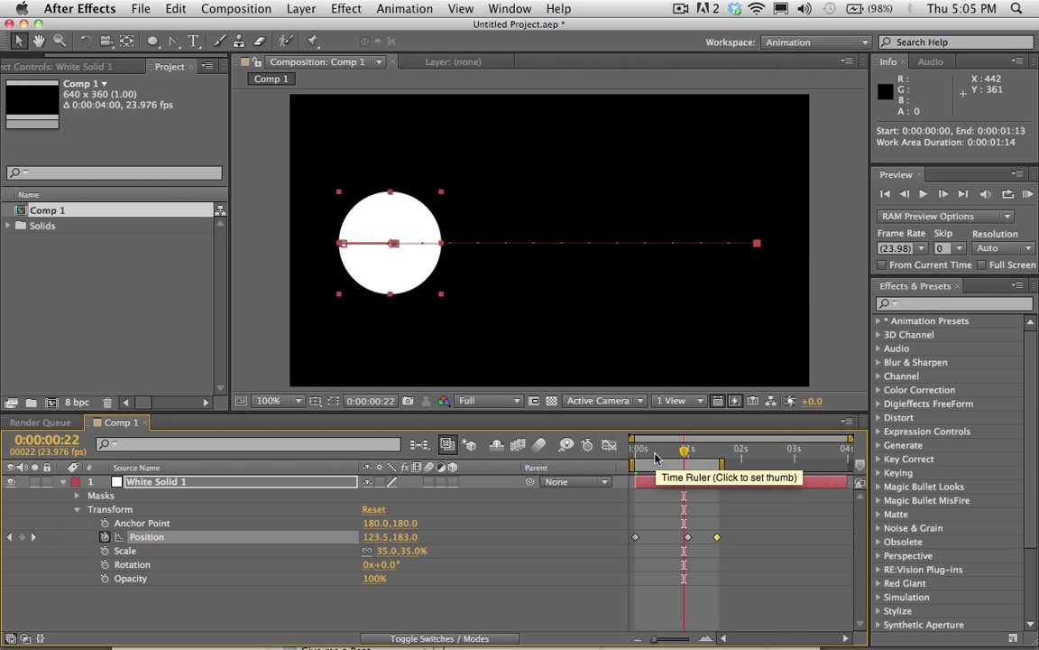
left_click(656, 450)
key("b")
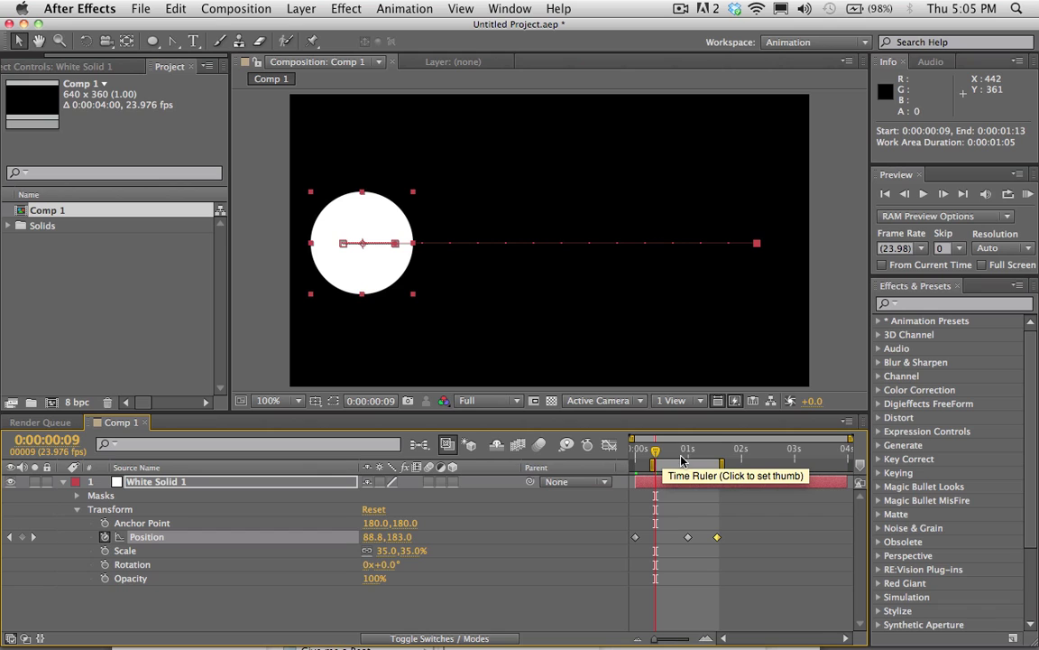
Step: Shorten the work area to end at 0:00:01:01 and start at 0:00:00:15
left_click(690, 454)
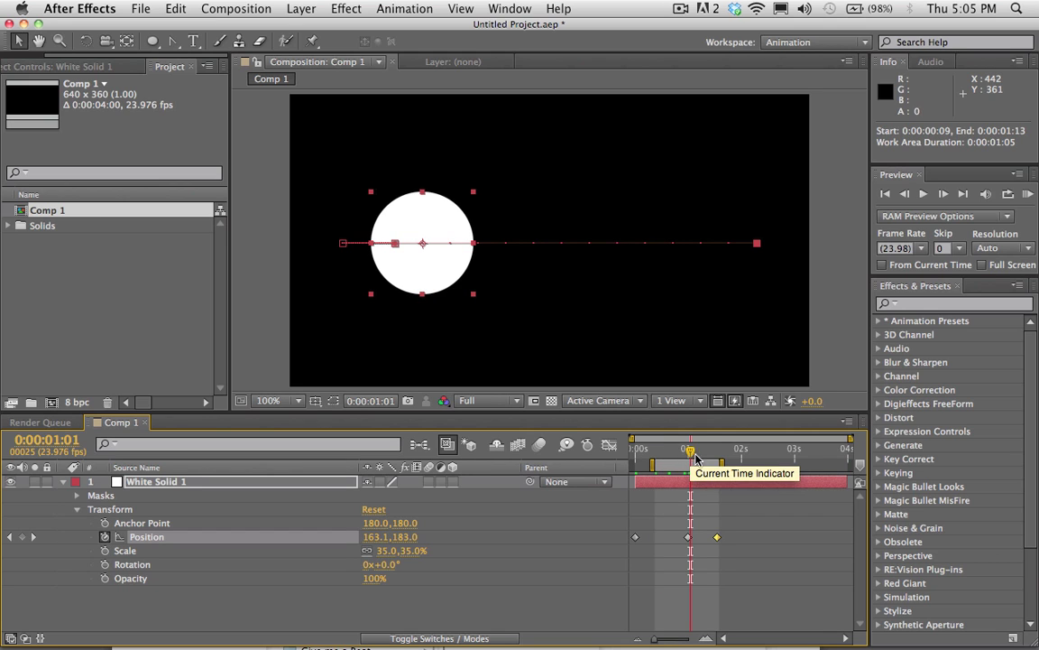
key("n")
left_click_drag(651, 465, 667, 464)
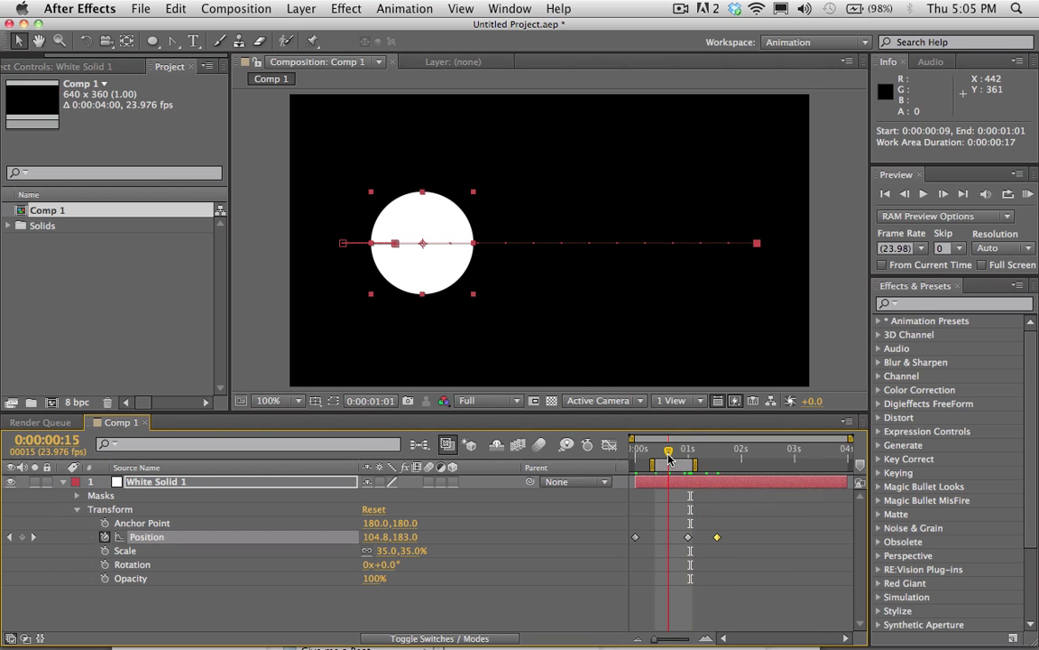
Step: Move the work area so it starts at 0:00:01:05 and ends at 0:00:01:23
left_click(760, 456)
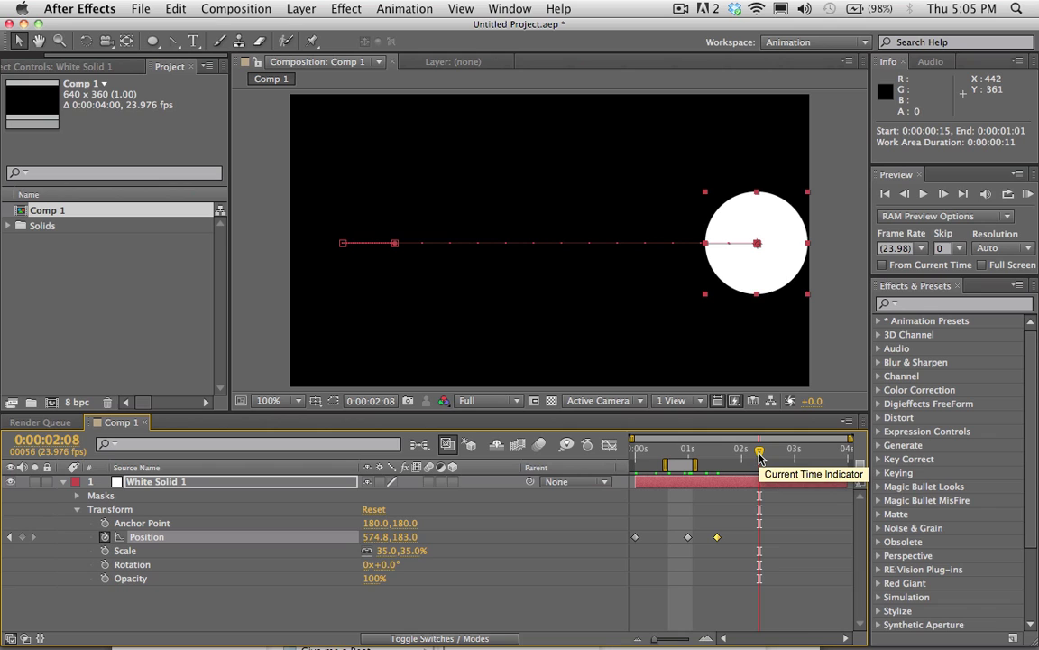
key("n")
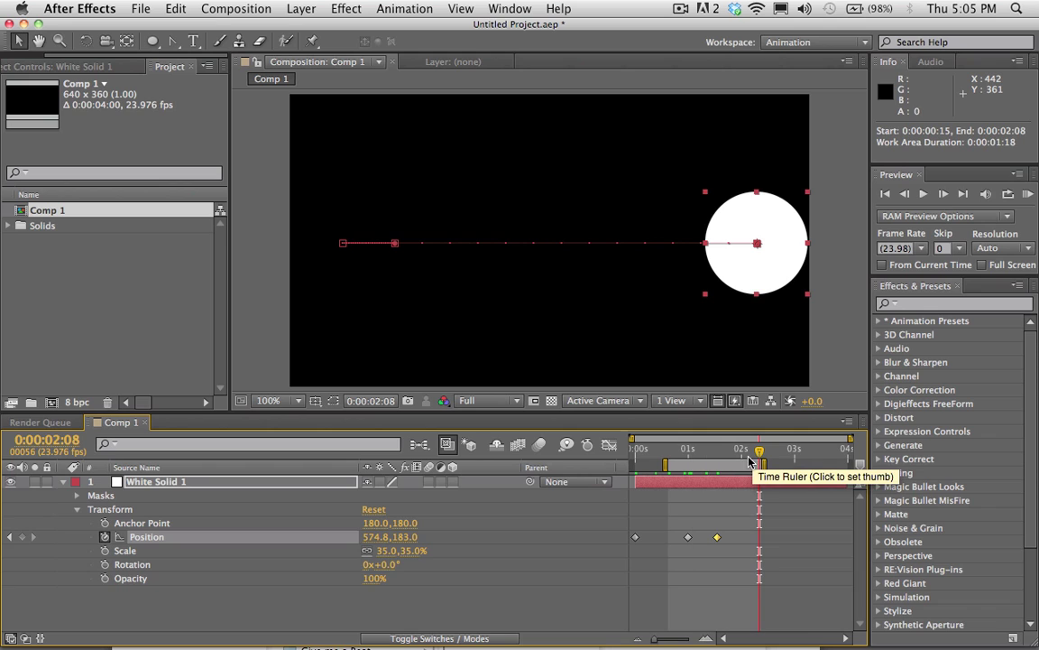
left_click(699, 448)
key("b")
left_click(739, 448)
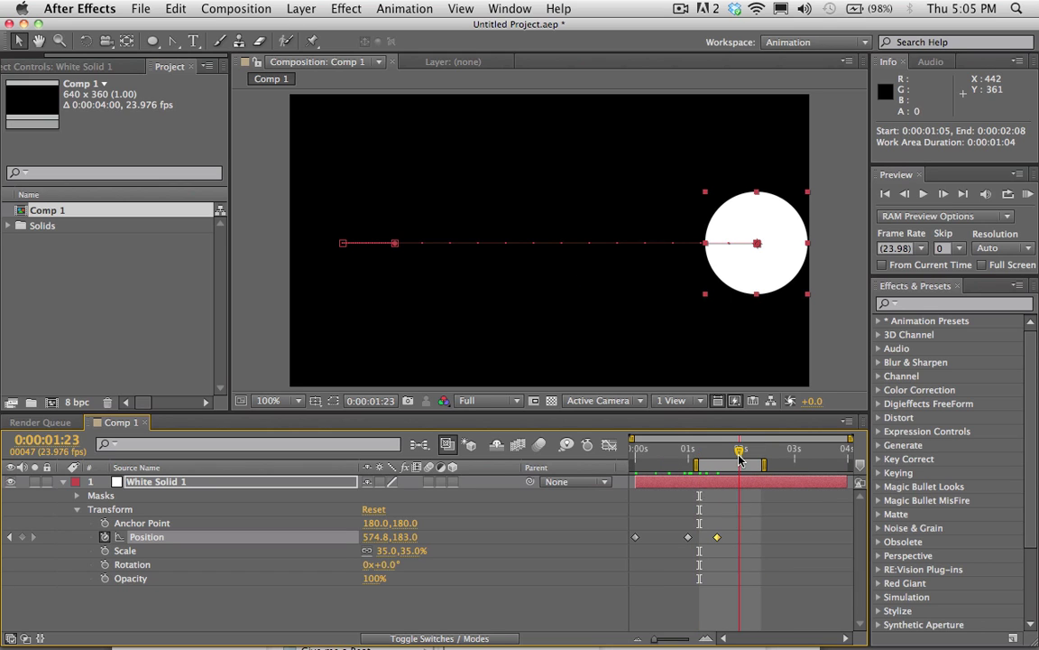
key("n")
Step: Set the work area from 0:00:00:00 to 0:00:01:13 and play a RAM preview of the circle's motion
left_click_drag(695, 464, 622, 462)
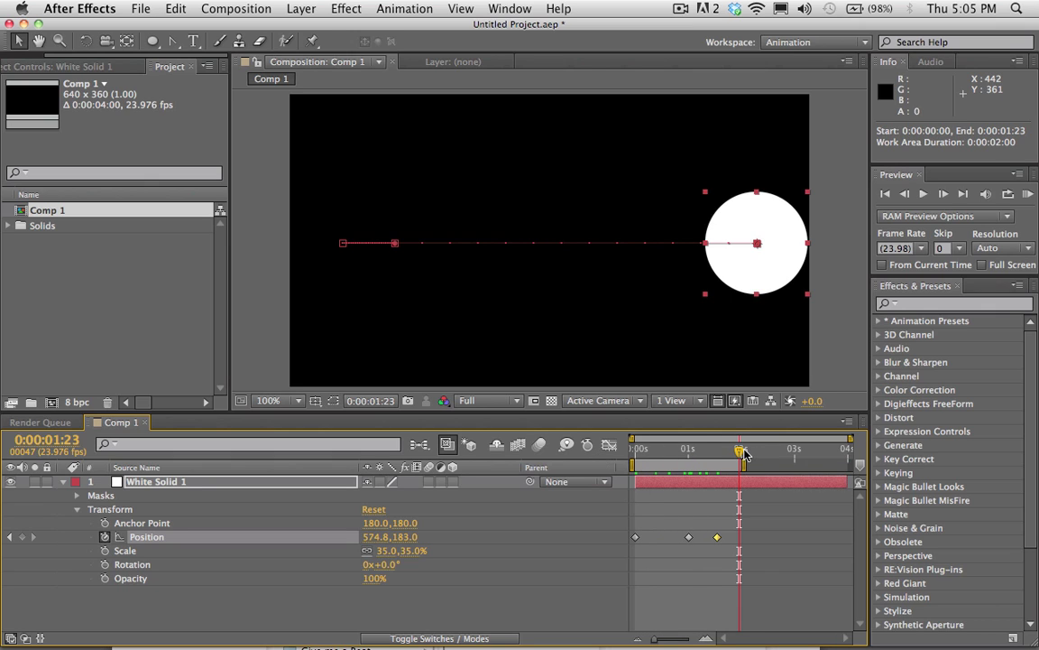
left_click_drag(742, 451, 721, 458)
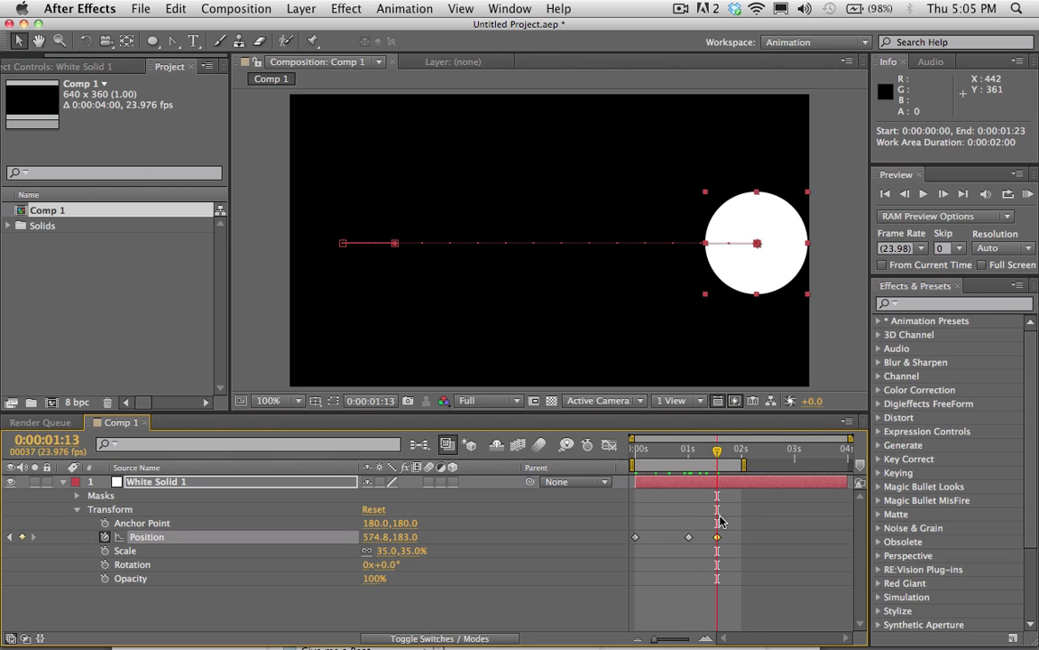
key("n")
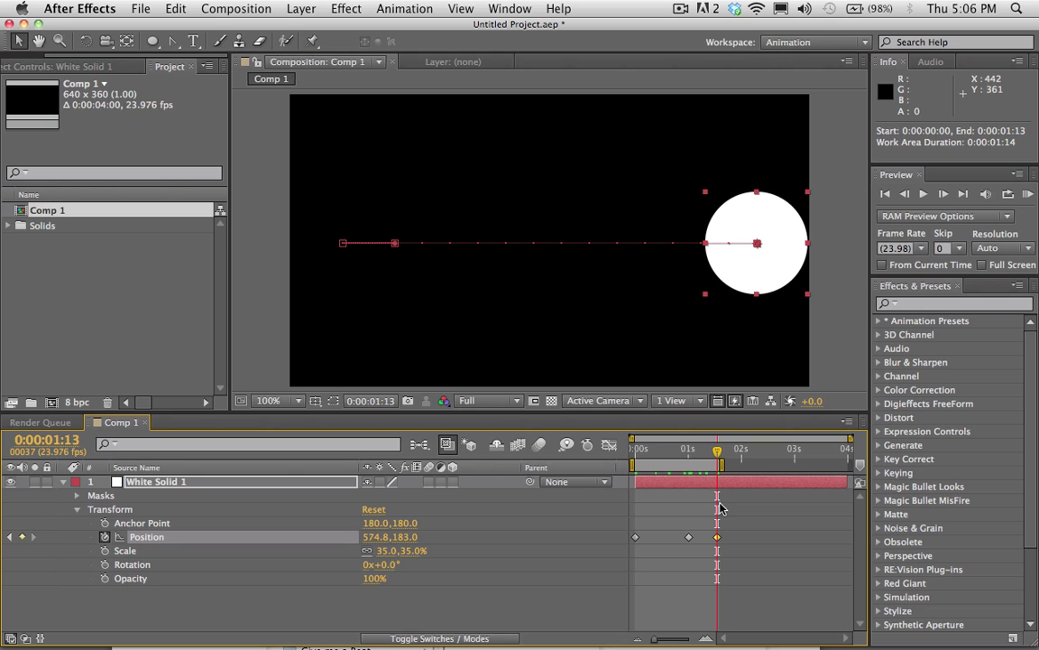
left_click(1028, 194)
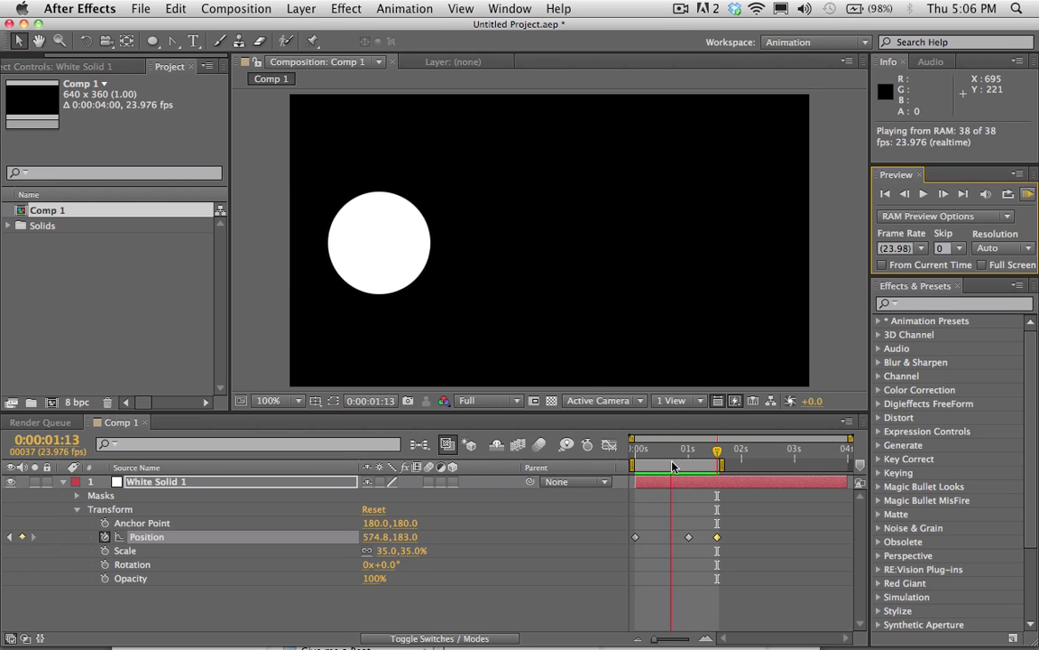
key("space")
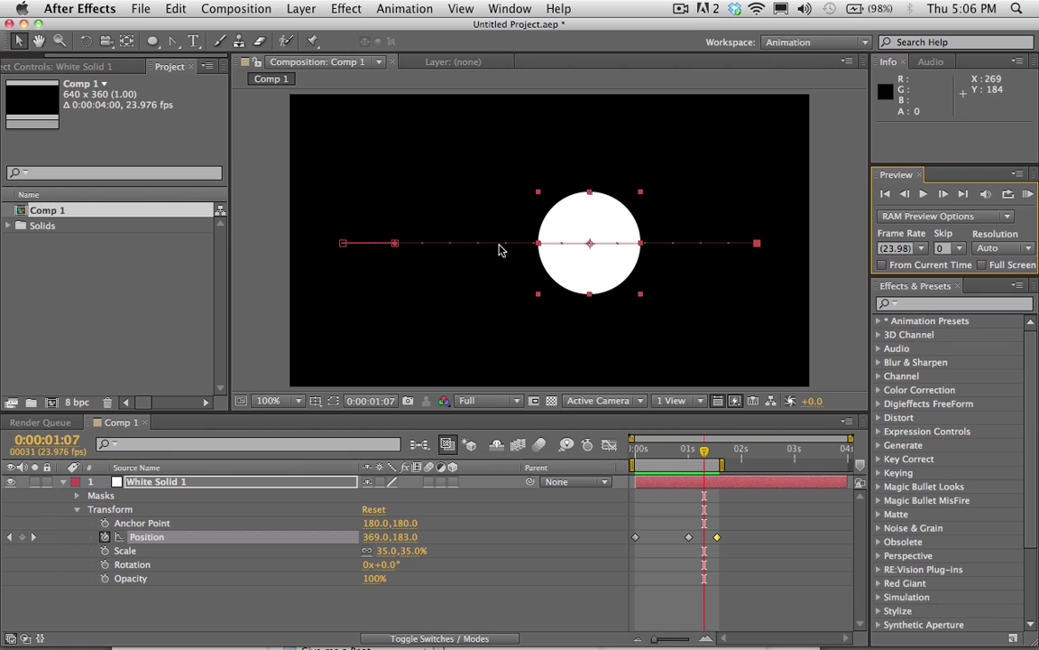
left_click(694, 451)
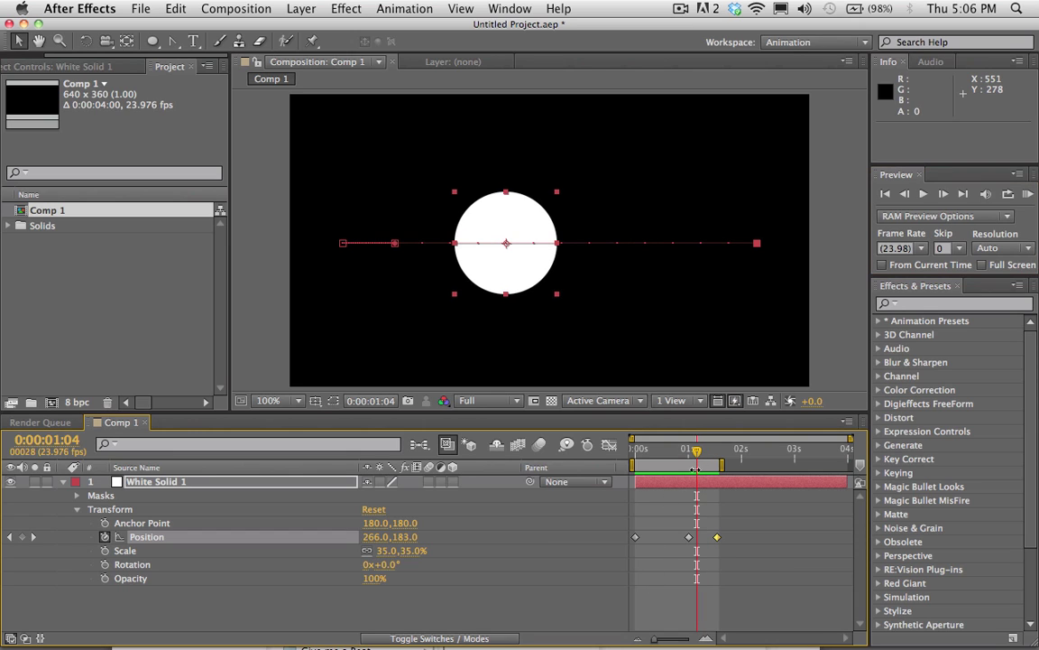
Step: Apply Easy Ease Out to the circle's Position keyframe at 0:00:01:00
left_click(690, 538)
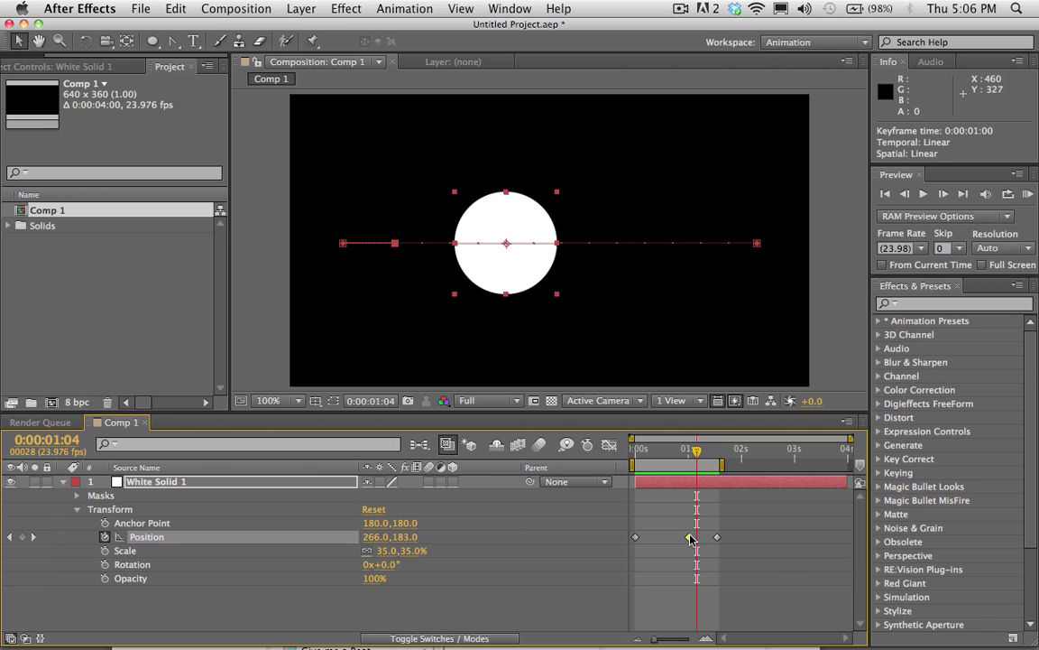
mouse_move(690, 539)
right_click(690, 541)
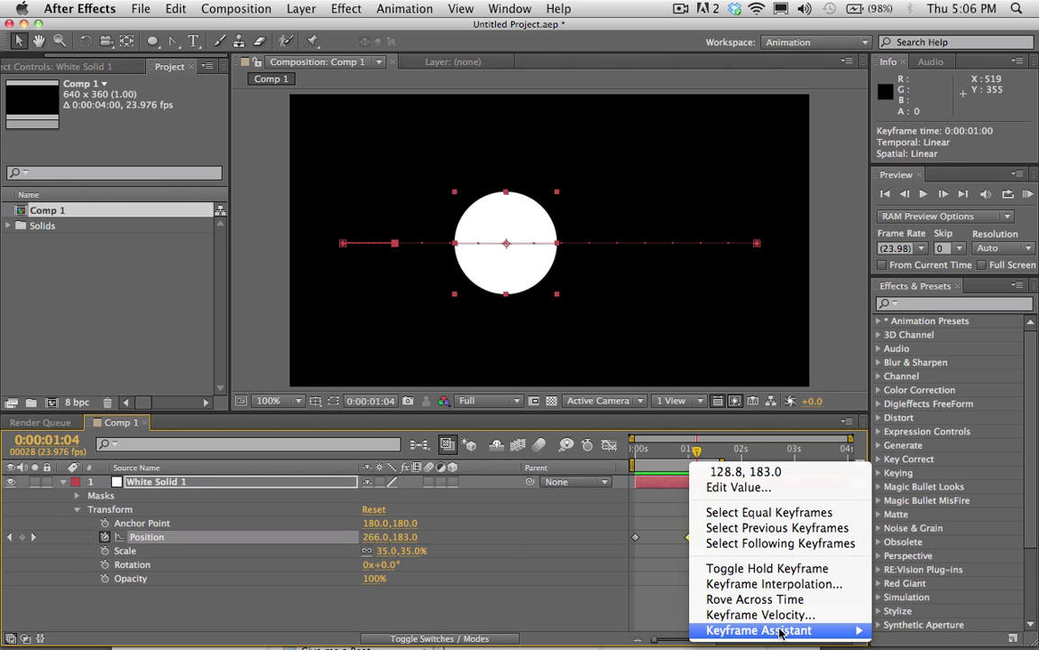
mouse_move(781, 632)
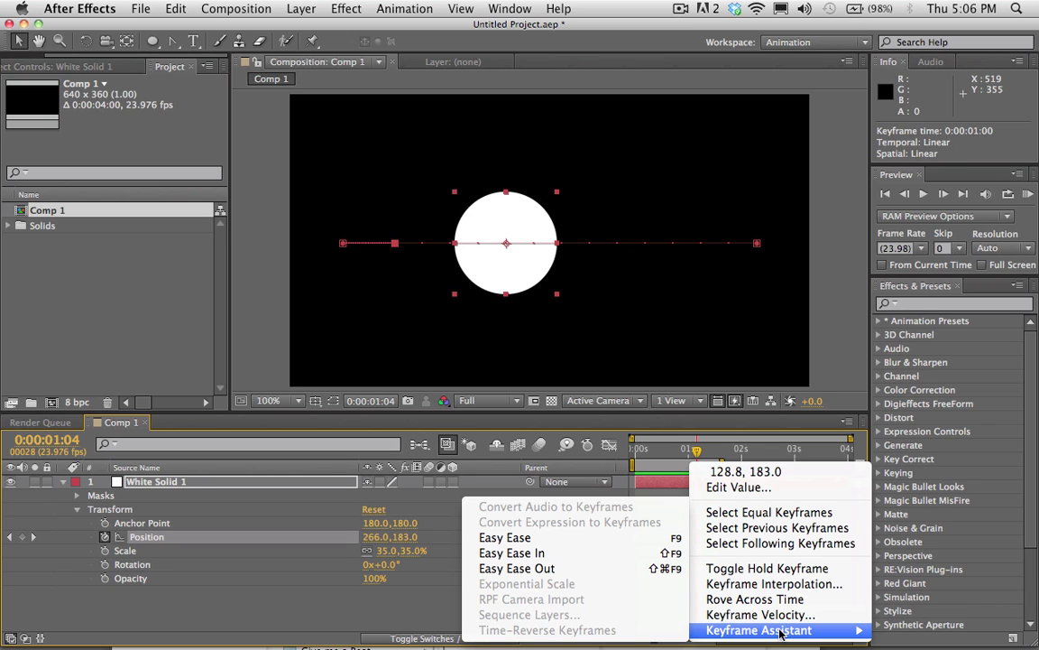
left_click(576, 568)
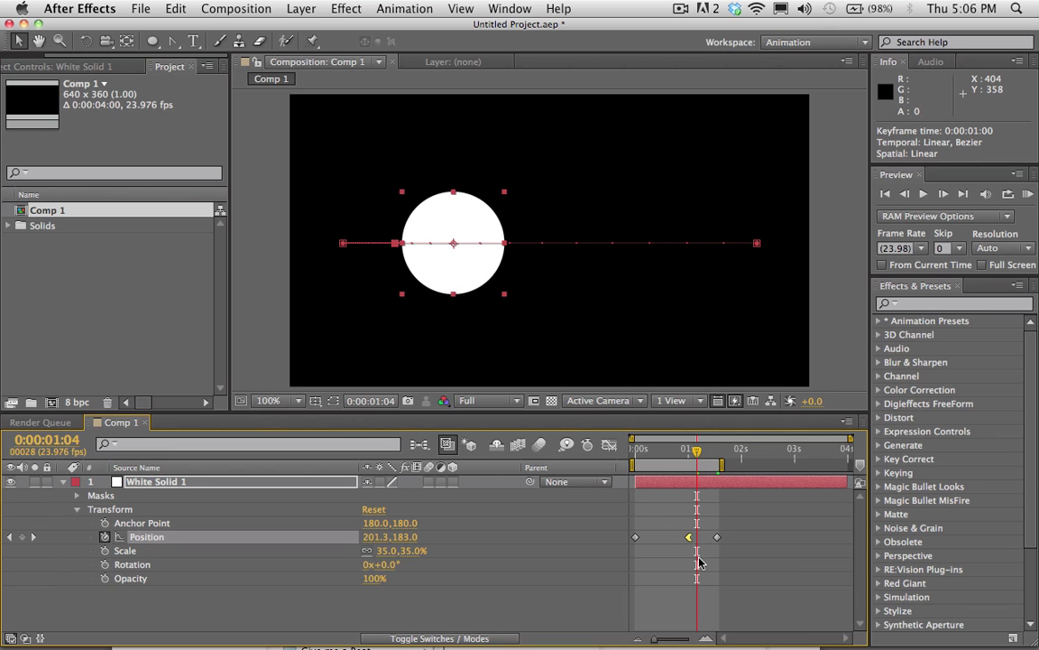
mouse_move(689, 541)
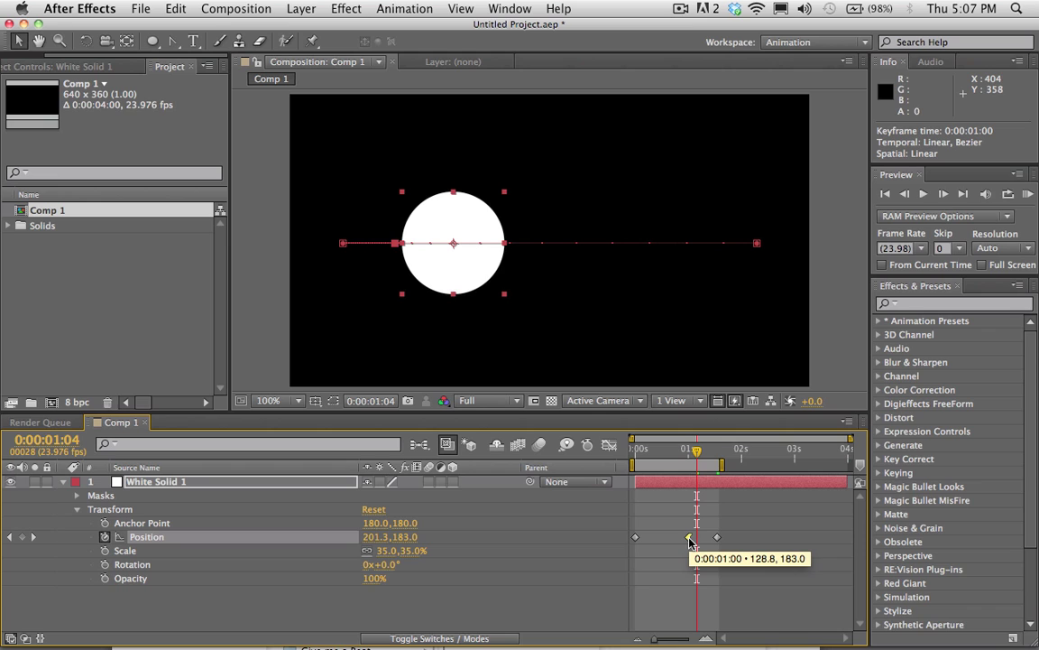
Step: Play a RAM preview of the Easy Ease Out motion and scrub to 0:00:00:17
left_click(1028, 194)
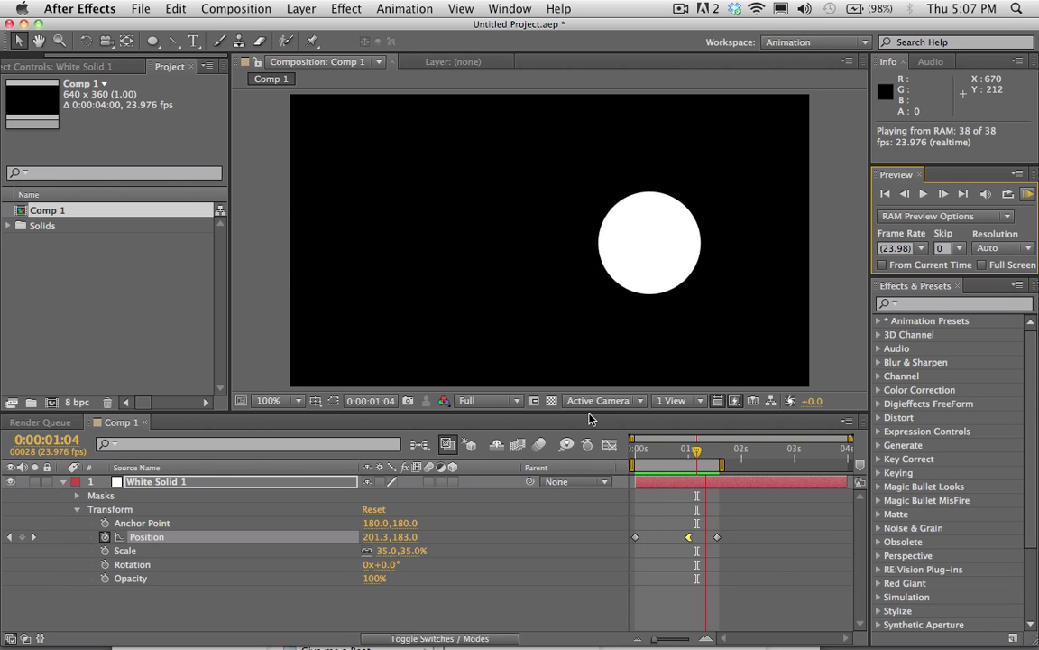
key("space")
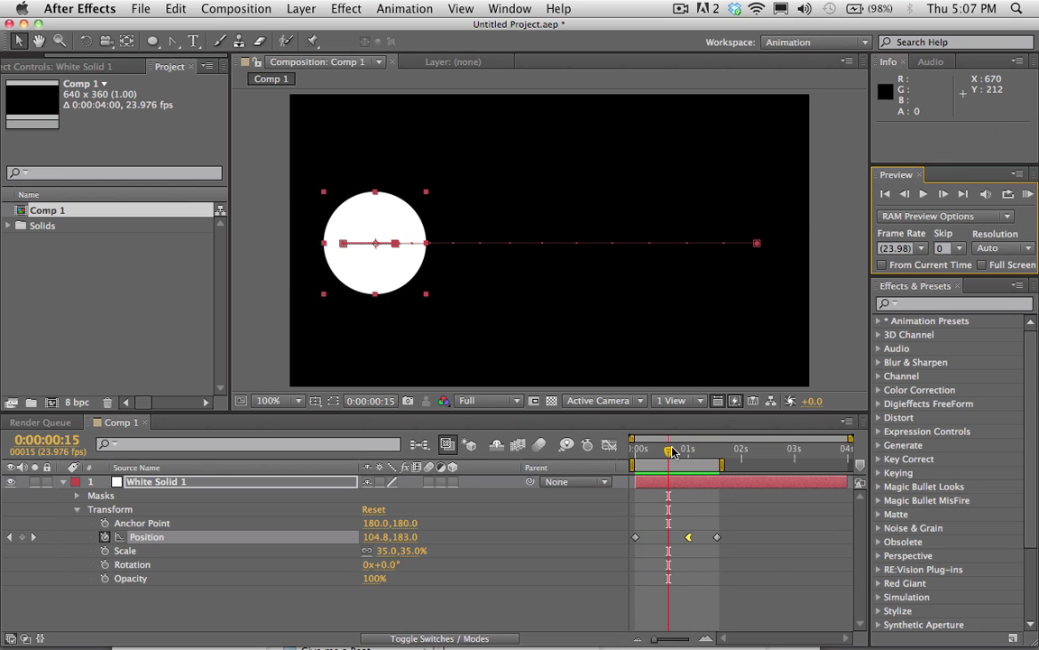
mouse_move(672, 451)
left_mouse_down()
mouse_move(652, 451)
mouse_move(675, 451)
left_mouse_up()
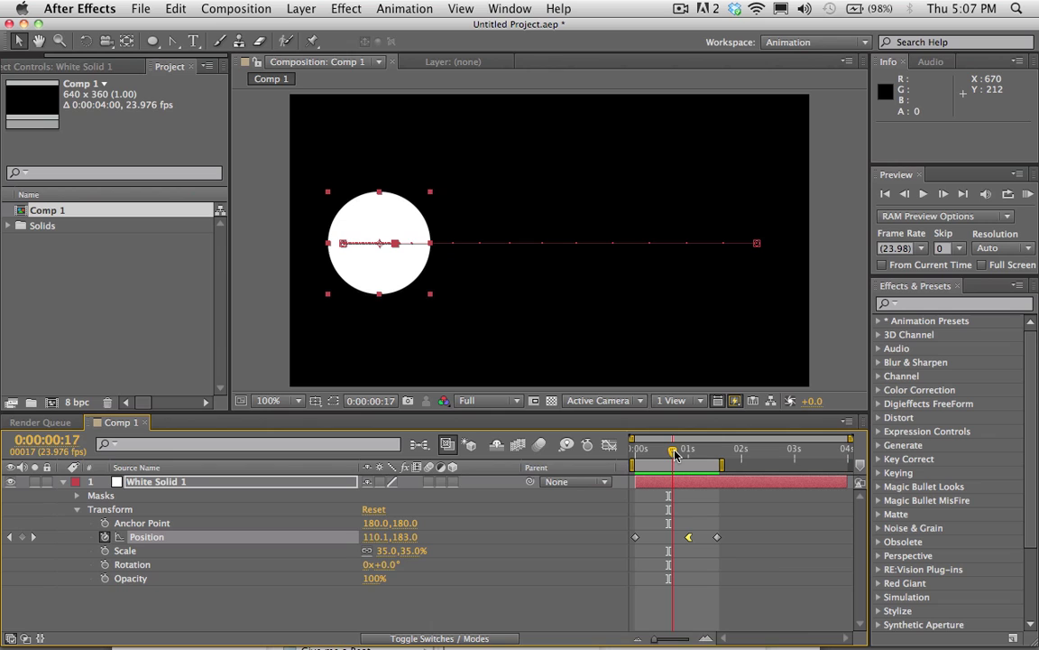
Step: Delete the last two Position keyframes and keyframe the circle at about (436.8, 183) at 0:00:00:23
left_click_drag(745, 523, 683, 561)
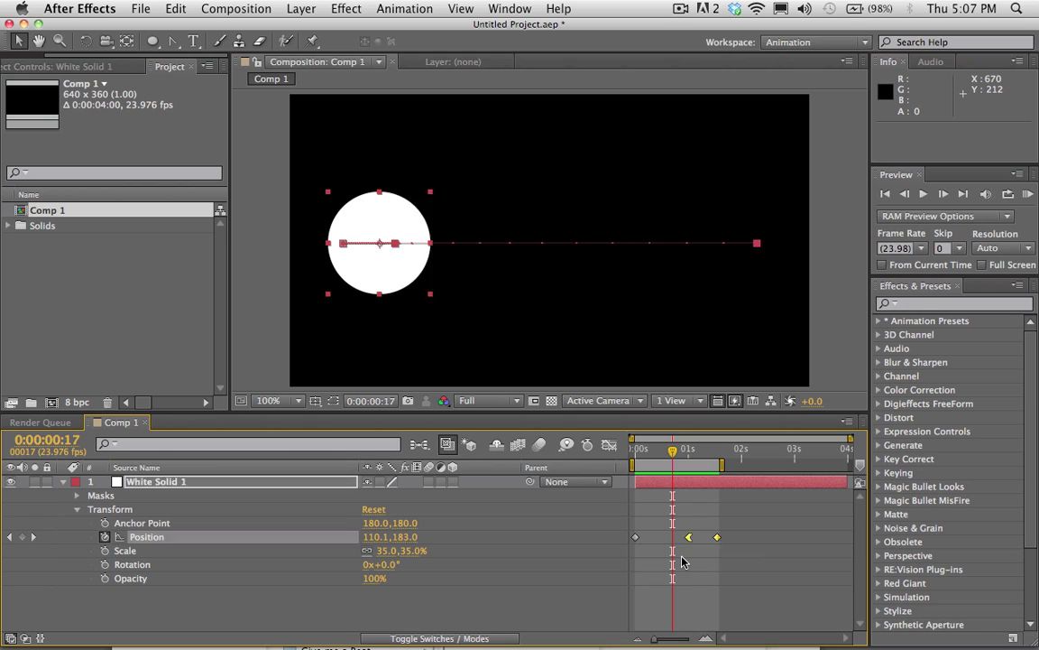
key("Delete")
mouse_move(673, 452)
left_mouse_down()
mouse_move(653, 457)
mouse_move(686, 457)
left_mouse_up()
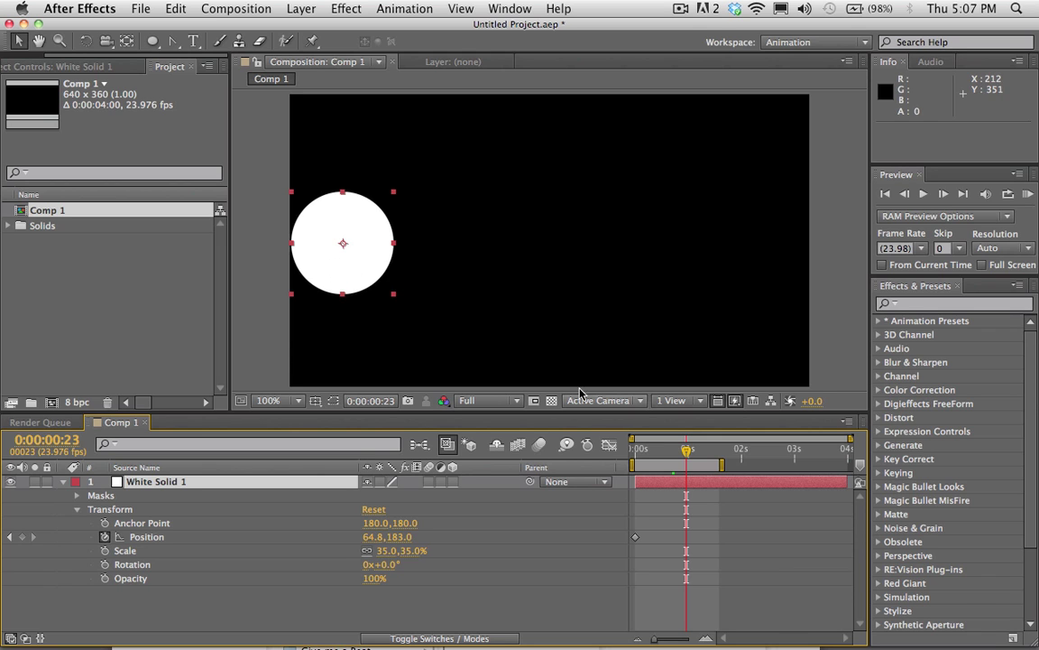
left_click_drag(318, 255, 614, 255)
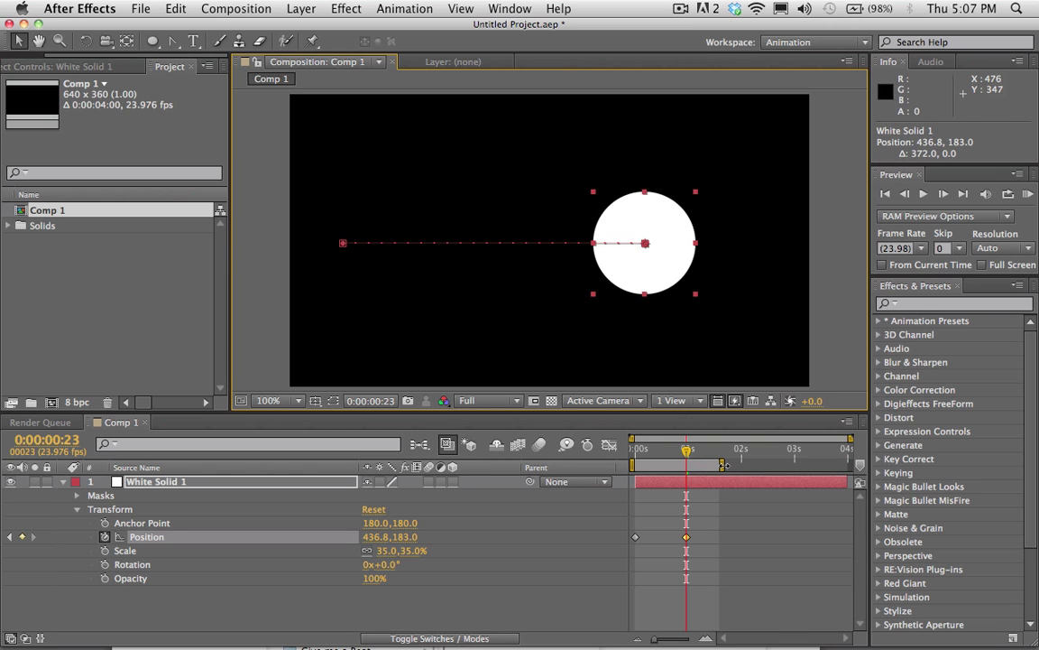
Step: Keyframe the circle's Position at about (522.8, 183) at 0:00:02:00 and set the work area end to 0:00:02:00
left_click_drag(723, 464, 752, 464)
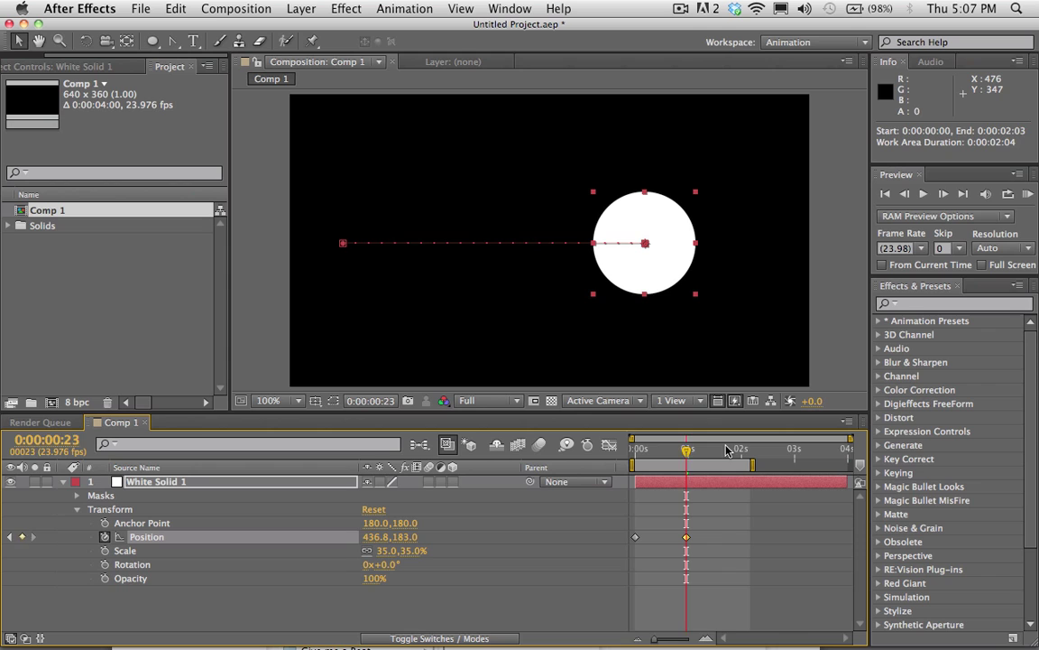
left_click(741, 450)
left_click(642, 269)
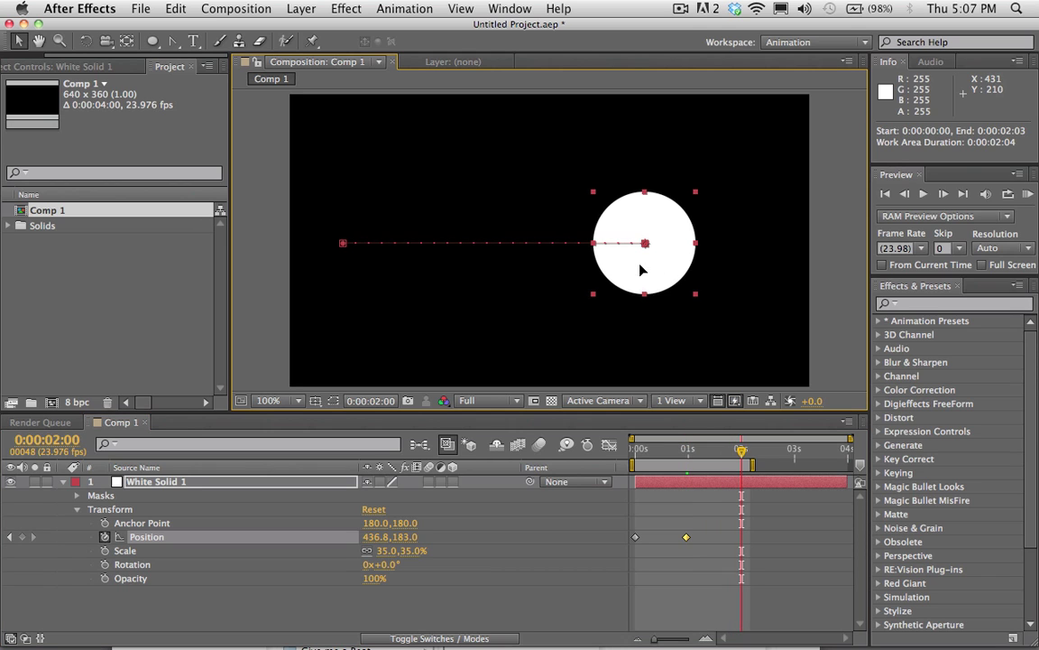
left_click_drag(641, 265, 711, 268)
left_click_drag(638, 450, 741, 451)
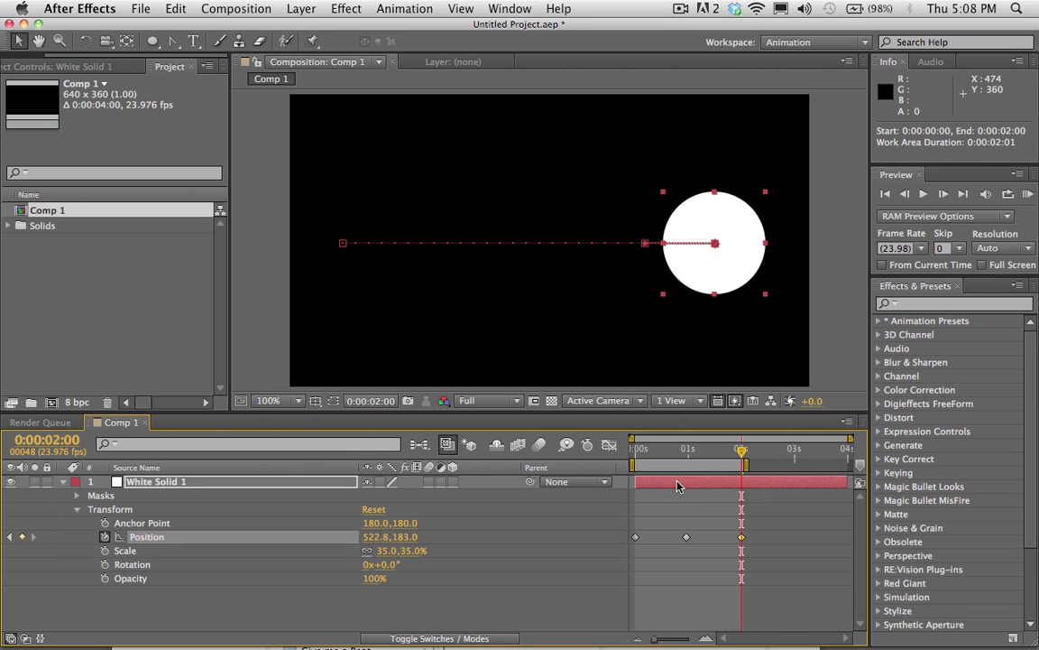
Step: Apply Easy Ease In to the circle's Position keyframe at 0:00:00:23
left_click(683, 451)
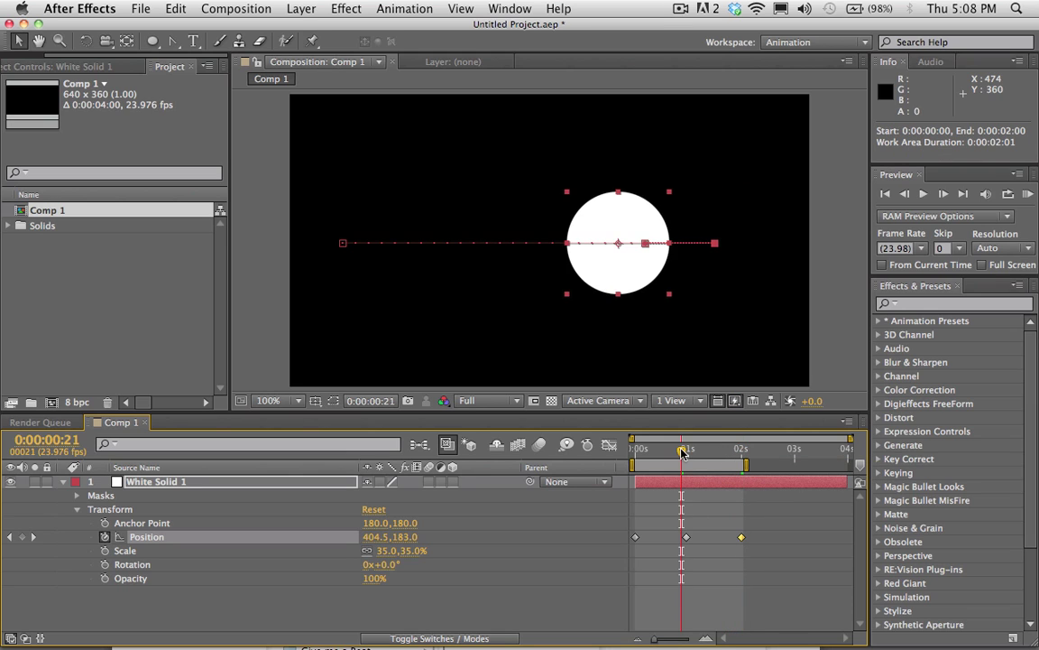
right_click(686, 539)
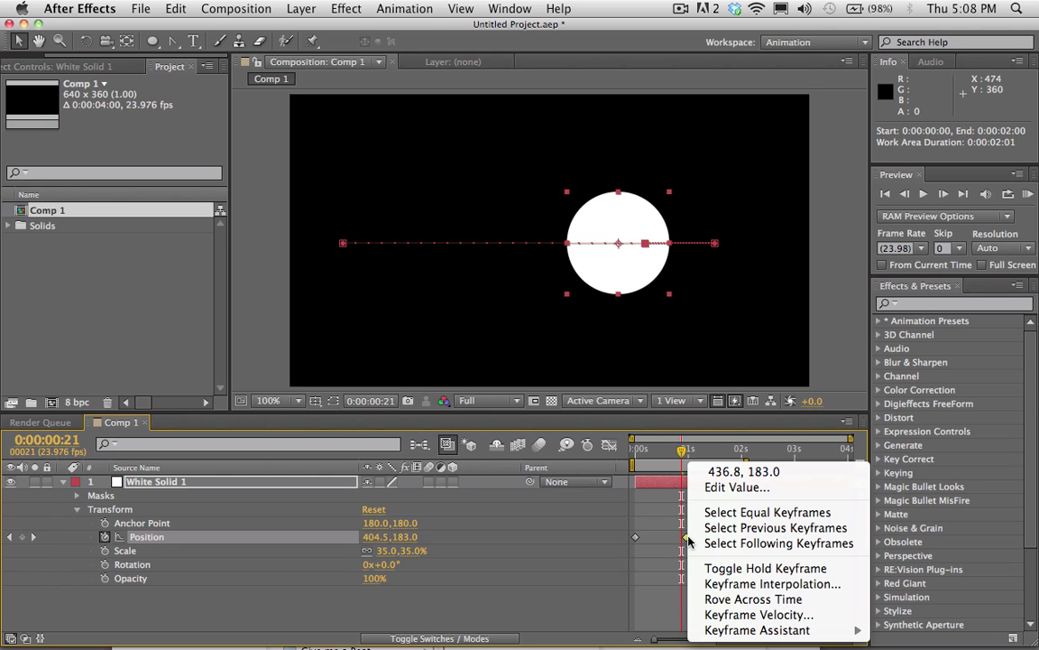
mouse_move(755, 634)
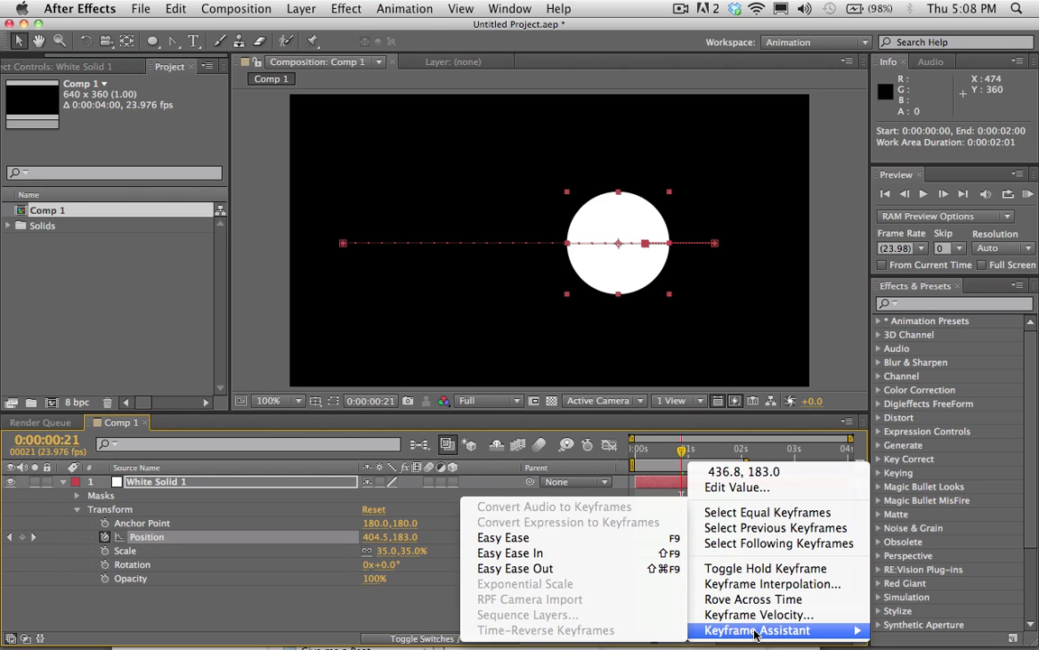
left_click(538, 559)
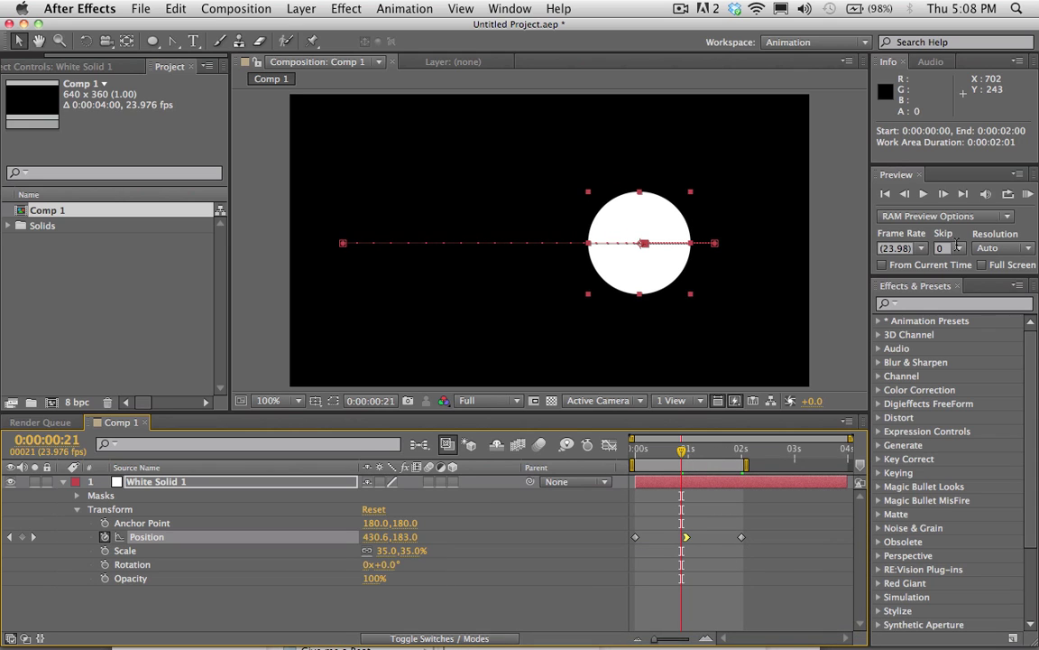
Step: Play a RAM preview of the Easy Ease In motion and scrub from 0:00:00:13 to 0:00:01:01
left_click(1029, 193)
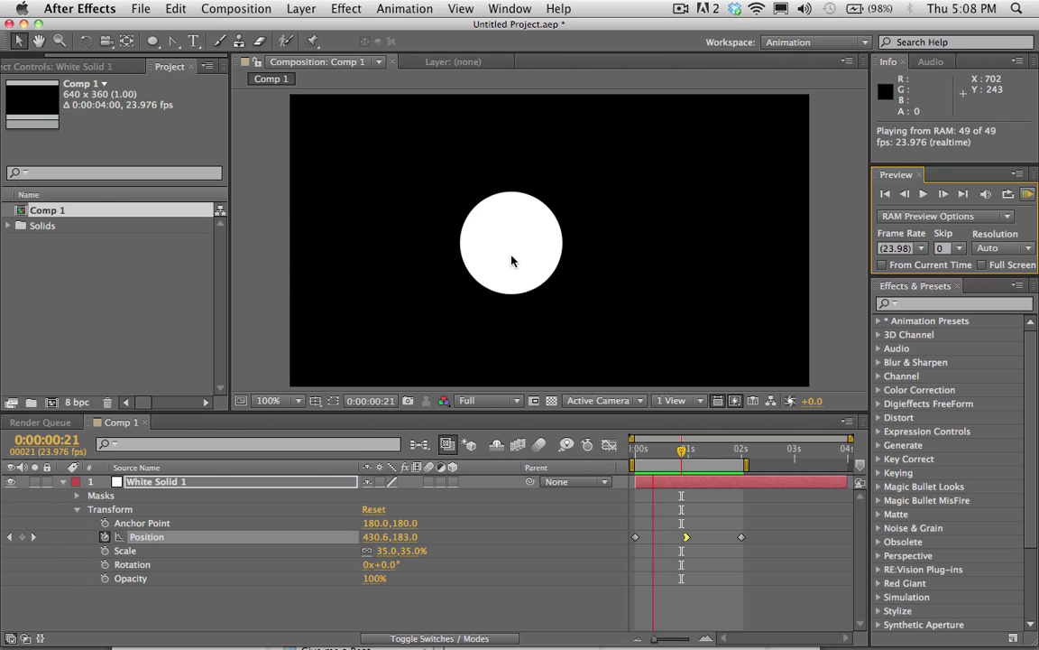
left_click(558, 267)
left_click_drag(674, 454, 663, 451)
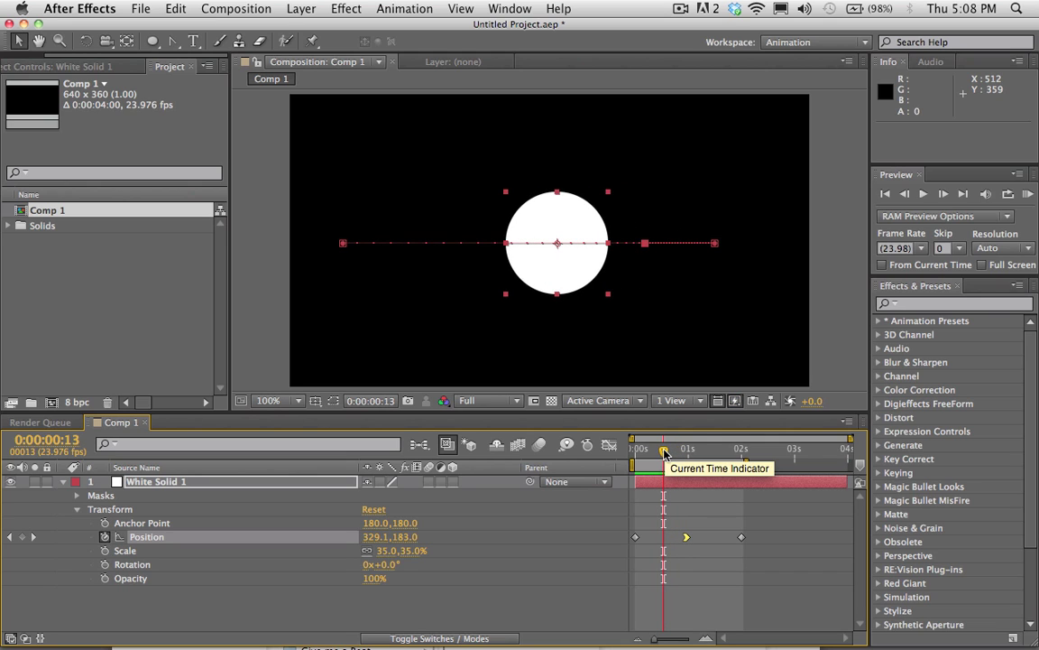
left_click_drag(665, 453, 688, 456)
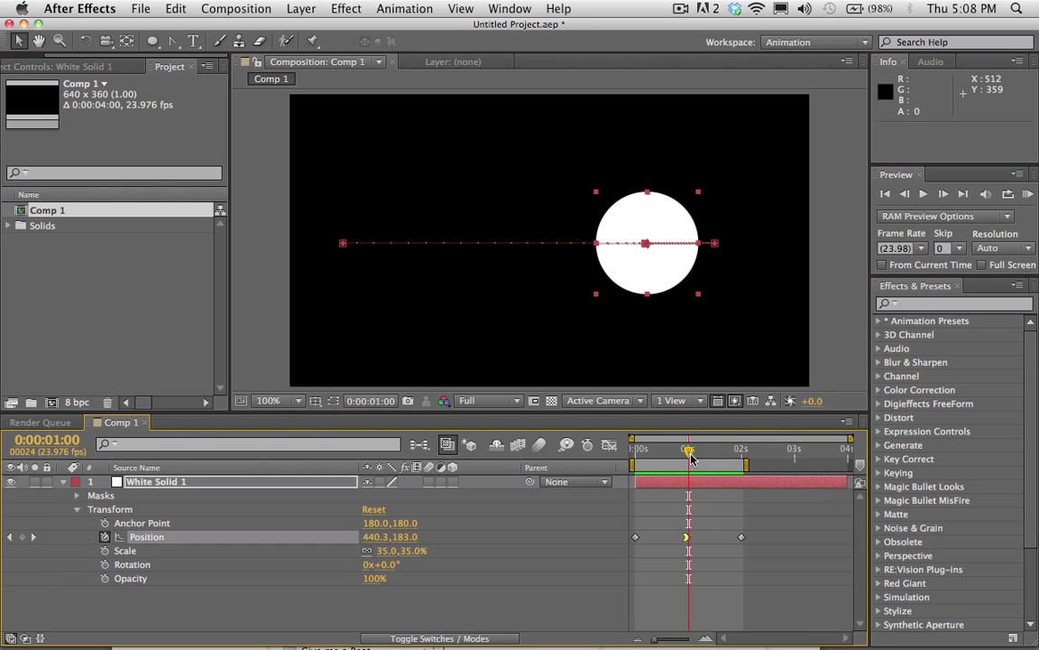
left_click_drag(688, 454, 690, 458)
Step: Delete all of the circle's Position keyframes, with the current time returned to 0:00:00:00
left_click_drag(761, 525, 666, 561)
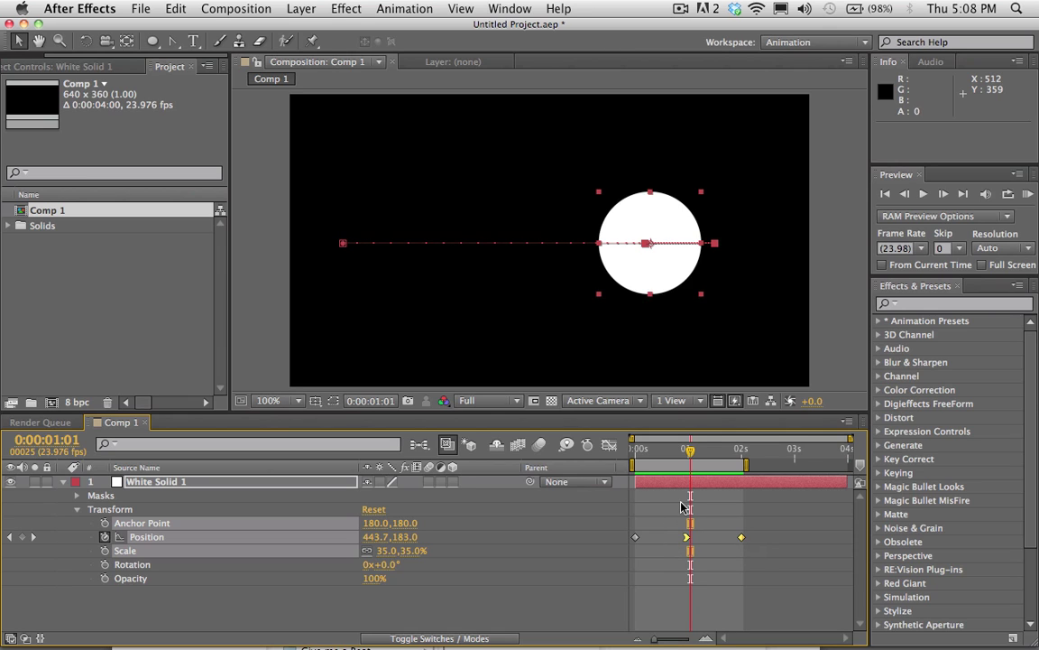
key("Delete")
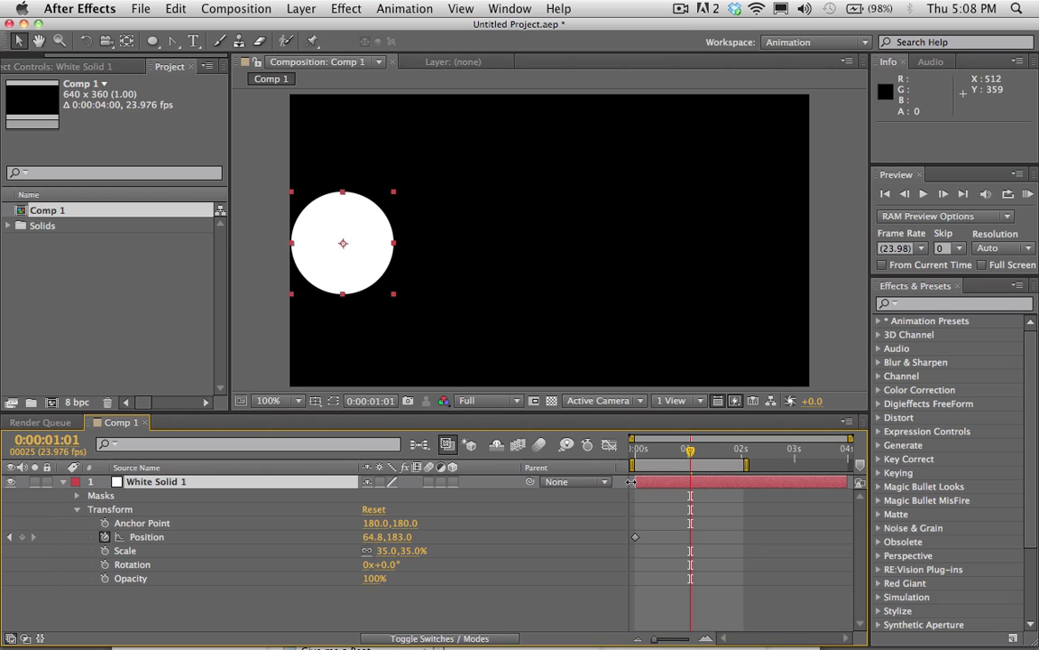
left_click_drag(655, 459, 627, 488)
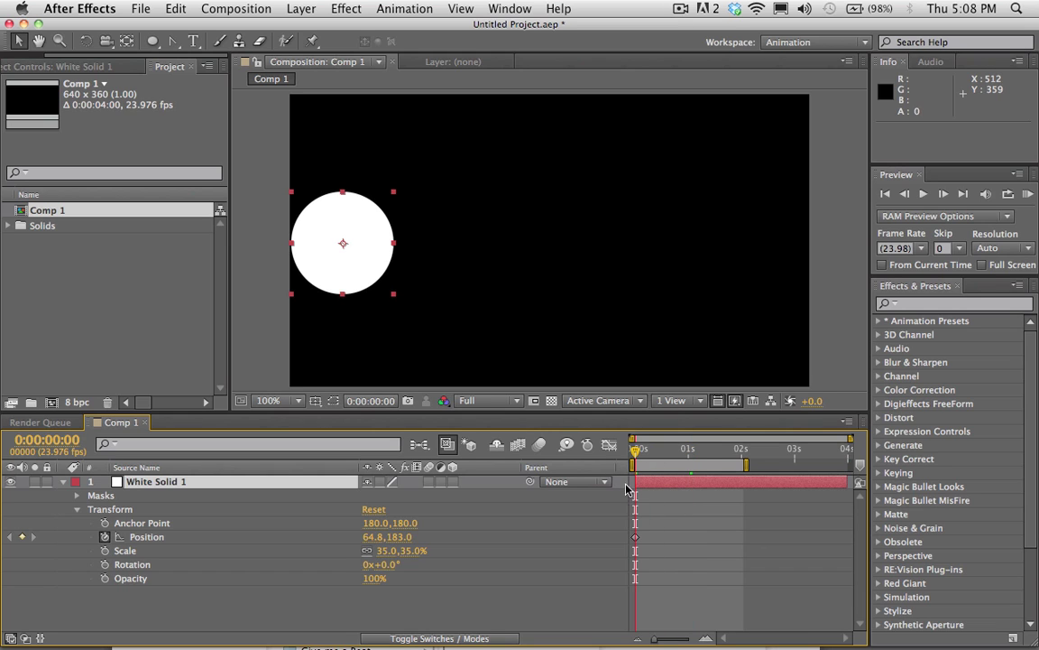
left_click_drag(684, 530, 618, 550)
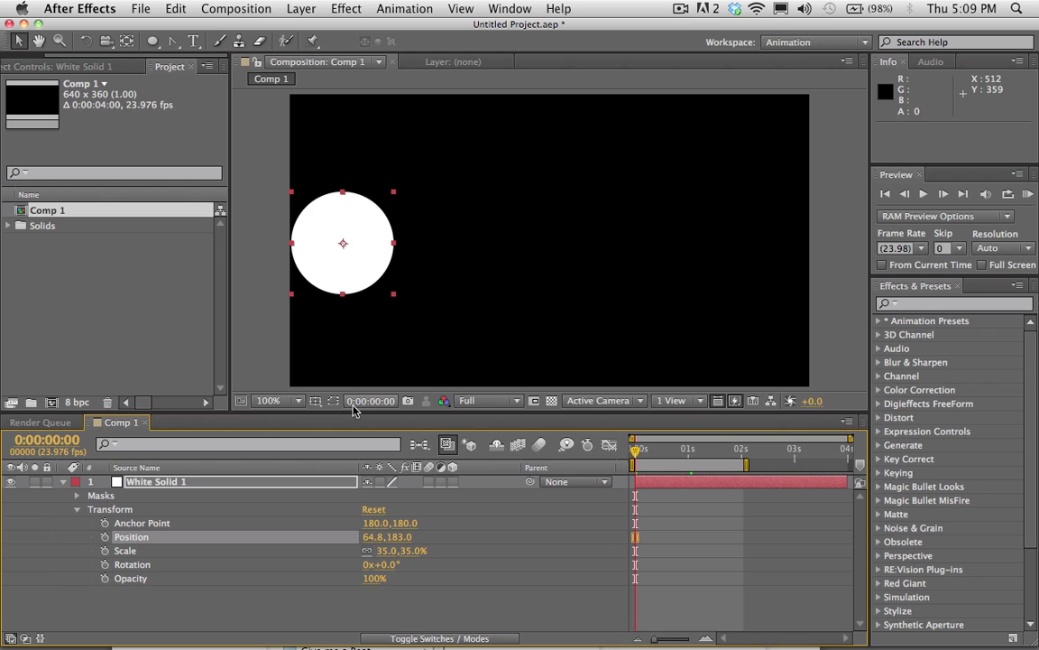
left_click_drag(355, 413, 356, 418)
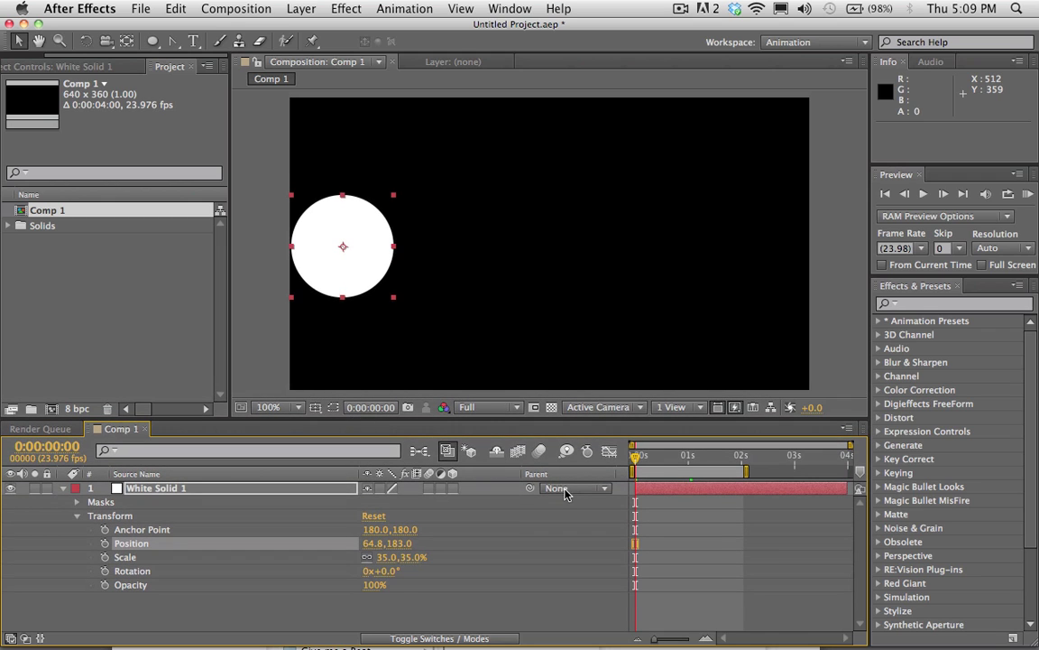
Step: Set the scale of the White Solid 1 circle to 25%
left_click(153, 489)
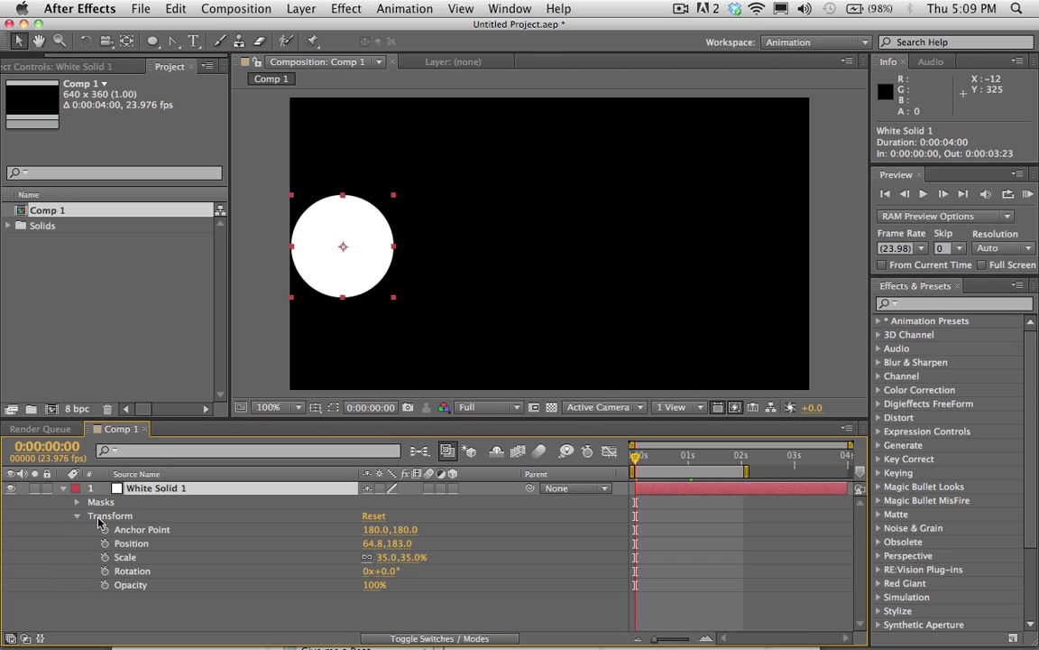
left_click(385, 557)
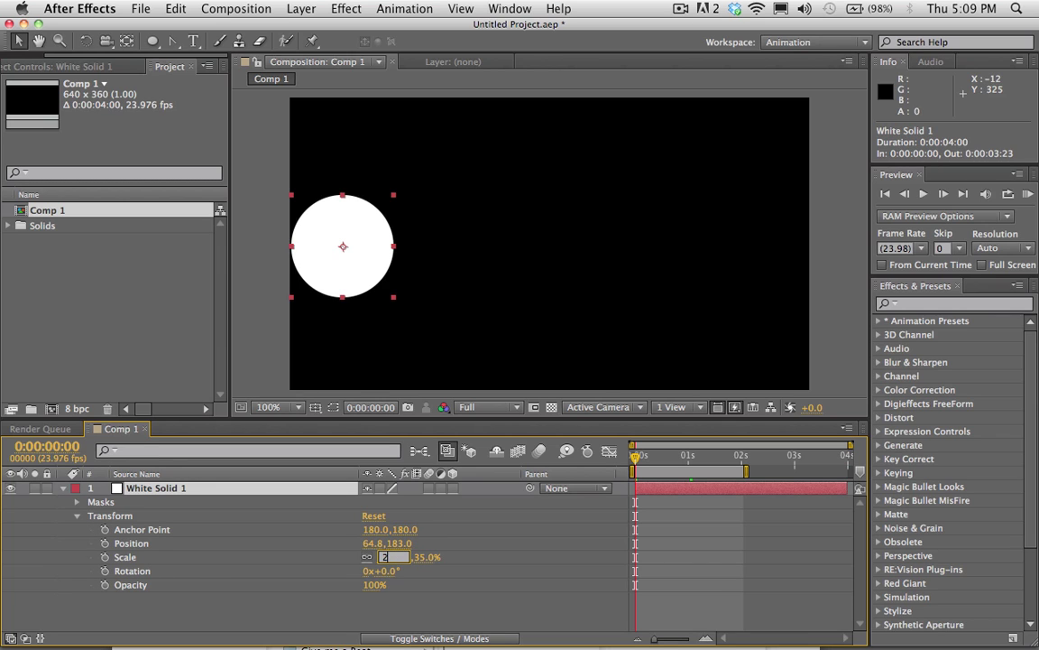
key("Return")
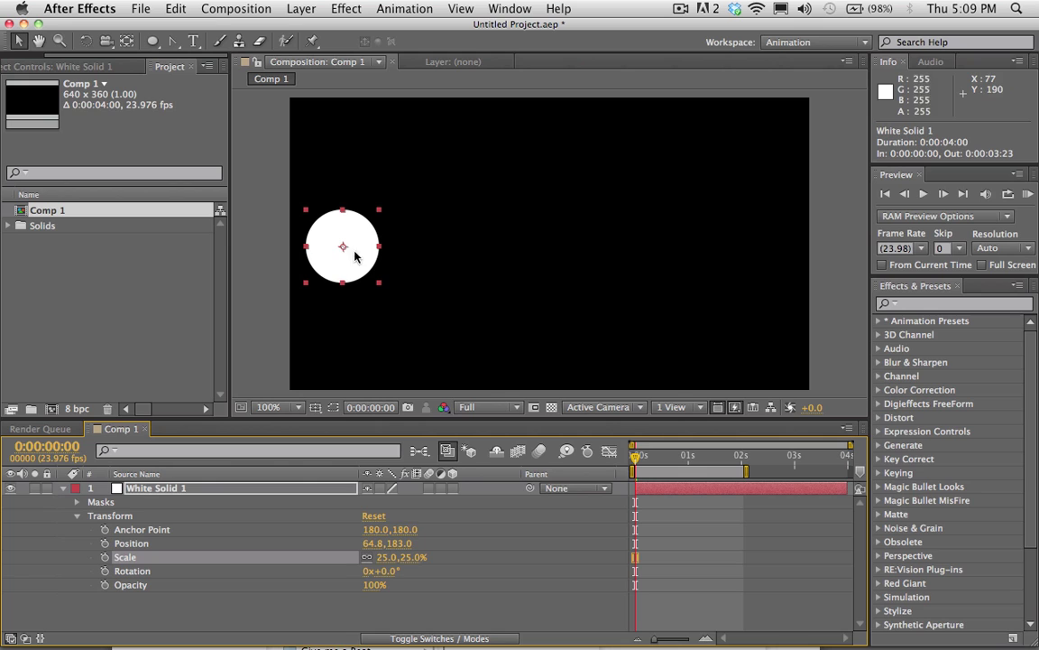
left_click(317, 499)
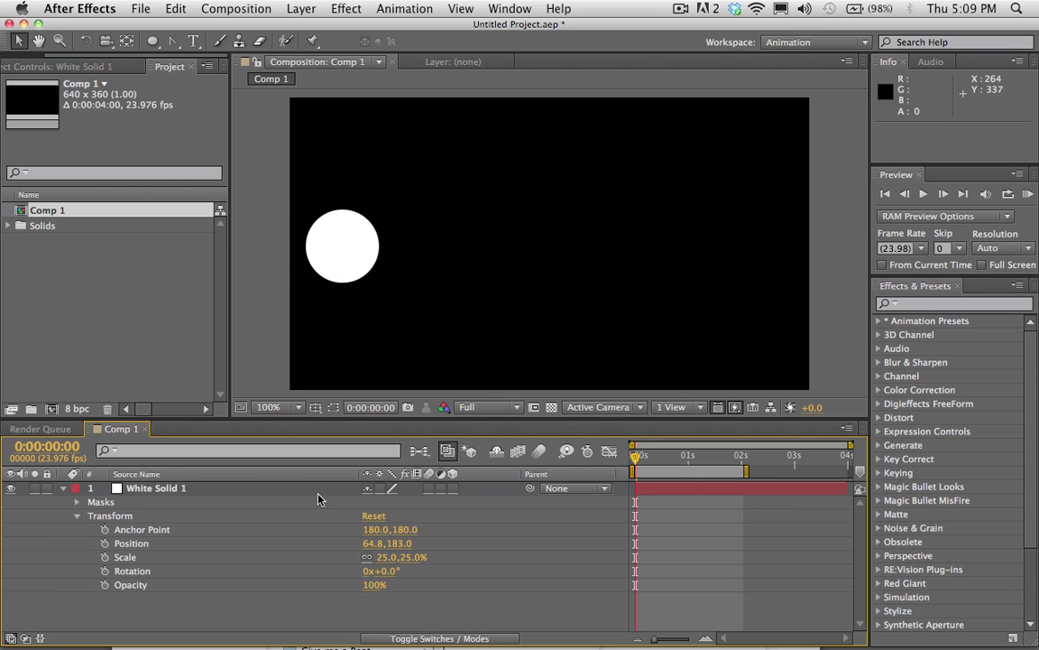
Step: Start Position keyframing for the circle at 0:00:00:00 and extend the work area end to 0:00:03:23
left_click(141, 489)
left_click(105, 543)
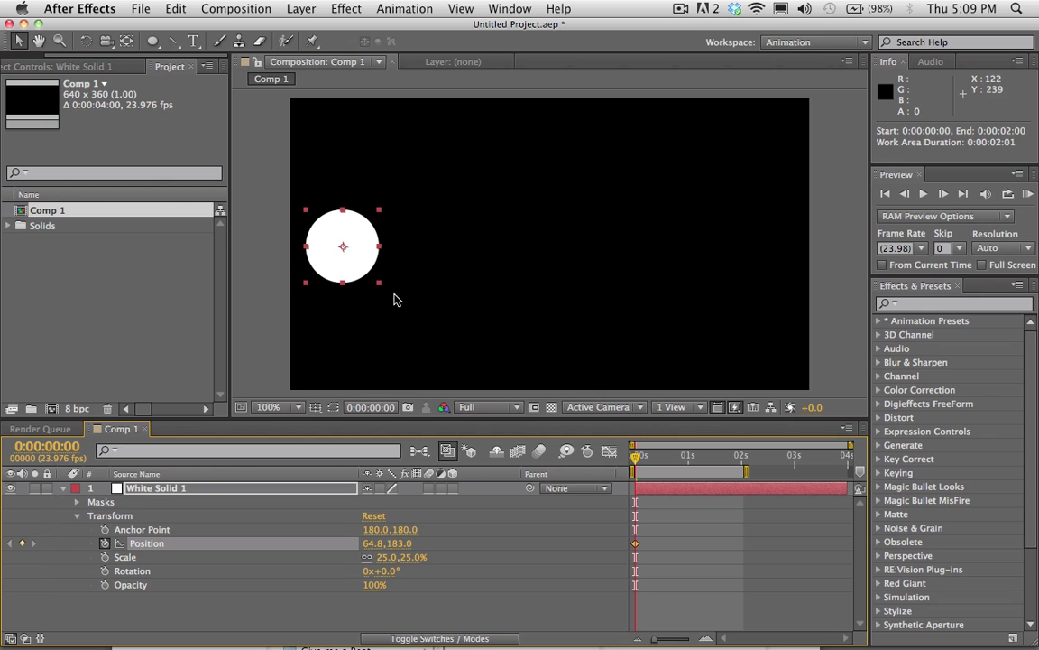
left_click_drag(747, 472, 888, 470)
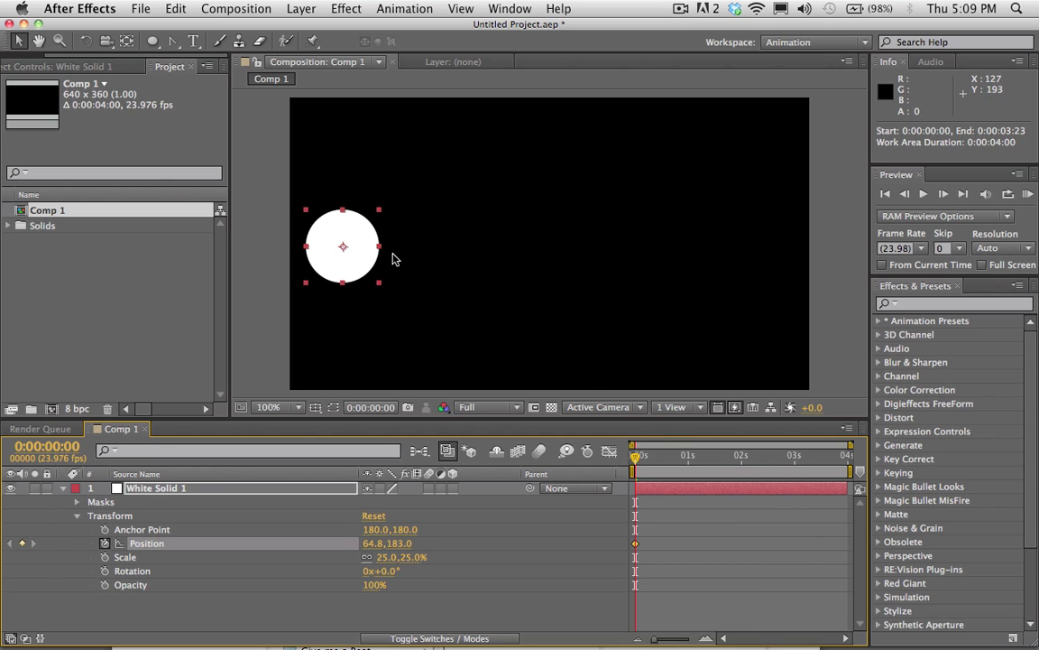
Step: Keyframe the circle's Position at about (197.8, 50) at 0:00:01:00 and about (311.8, 310) at 0:00:02:00
left_click(690, 458)
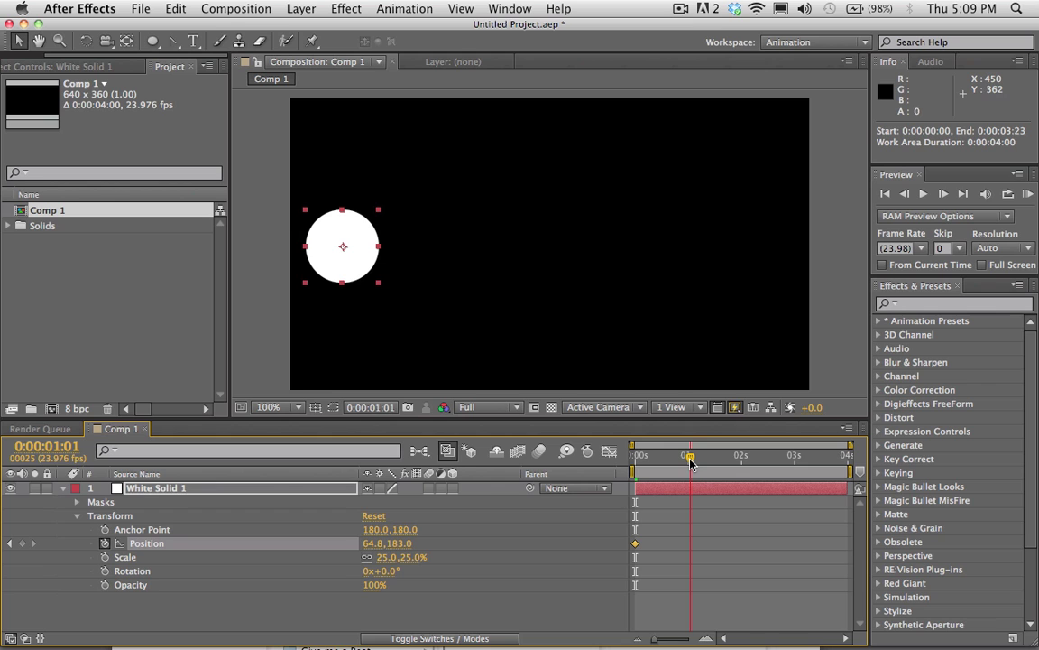
key("Page_Up")
left_click_drag(343, 262, 456, 162)
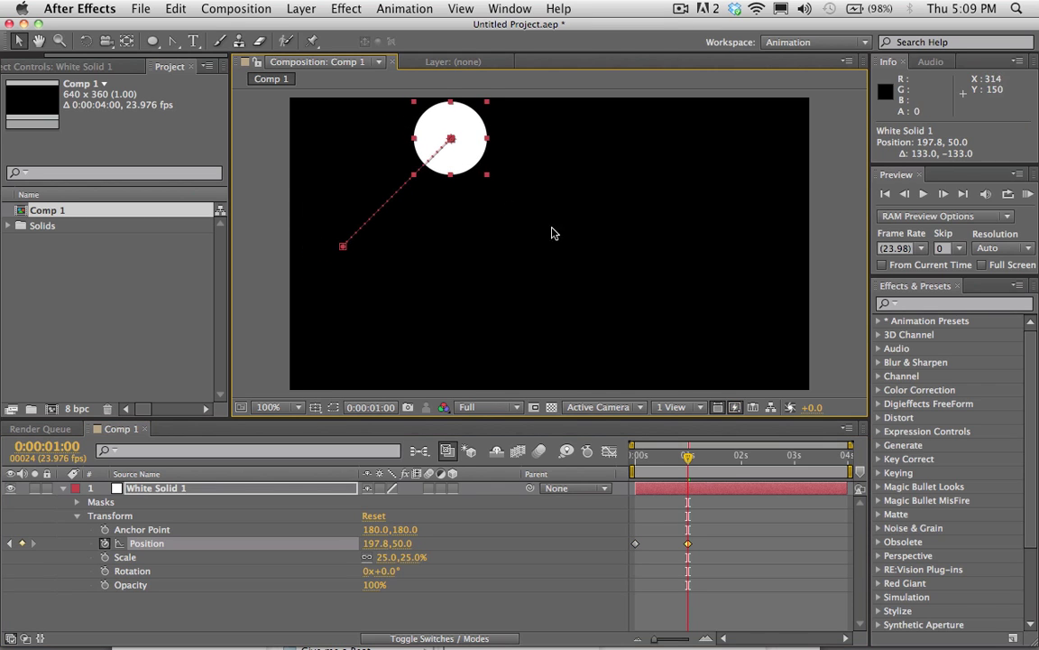
left_click(742, 459)
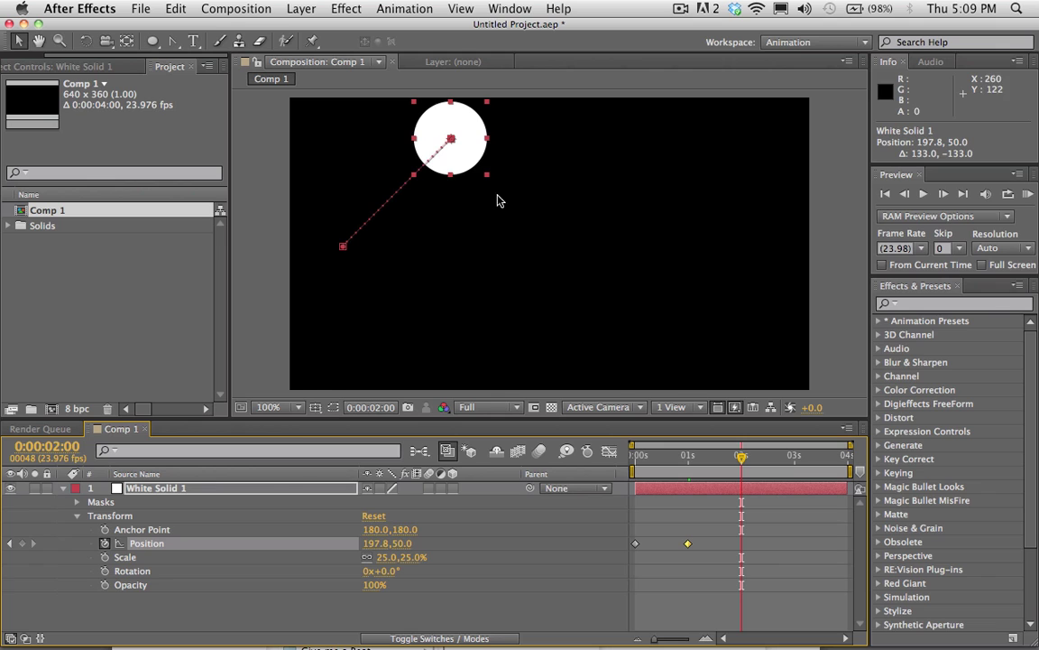
left_click_drag(450, 170, 540, 377)
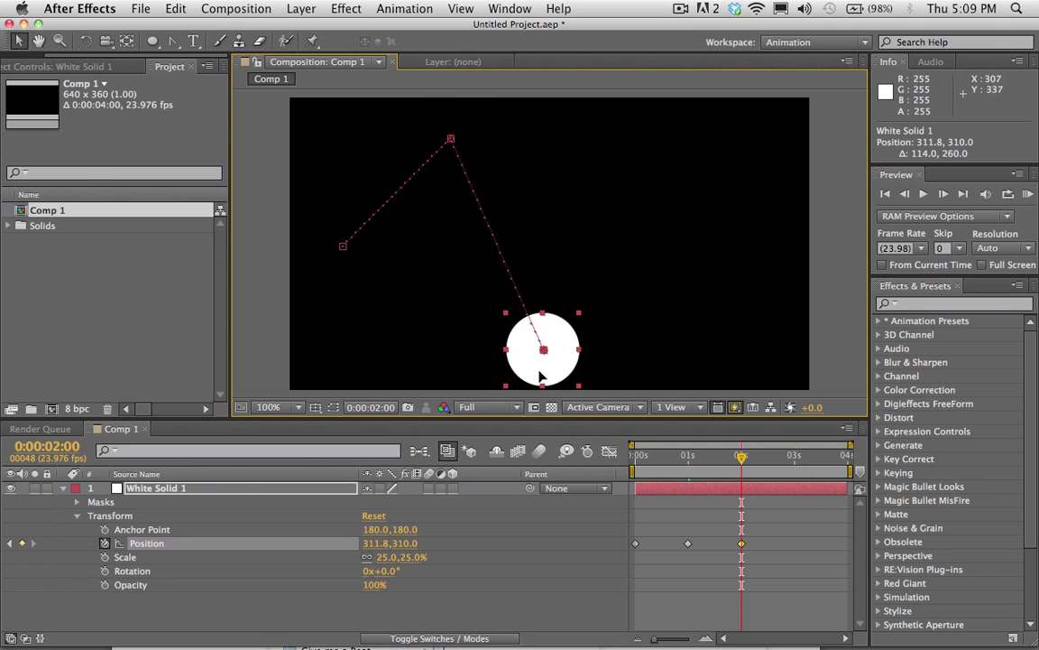
Step: Keyframe the circle's Position at about (463.8, 61) near the 3-second mark and about (567.8, 255) at 0:00:03:23
left_click(793, 460)
left_click_drag(542, 373, 665, 170)
left_click_drag(832, 463, 860, 458)
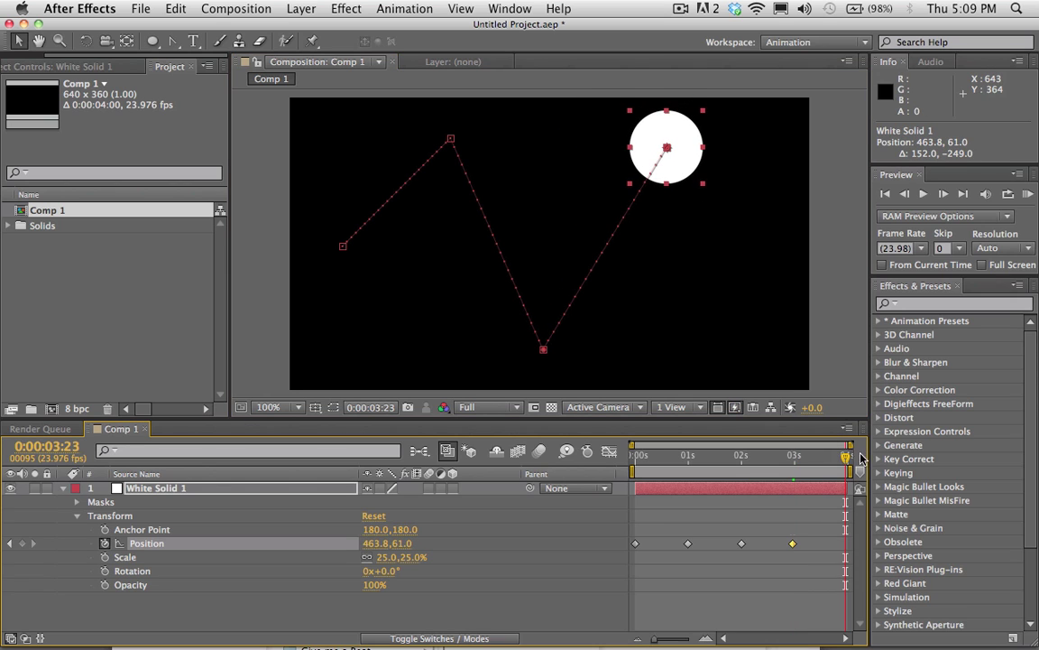
left_click_drag(688, 177, 772, 334)
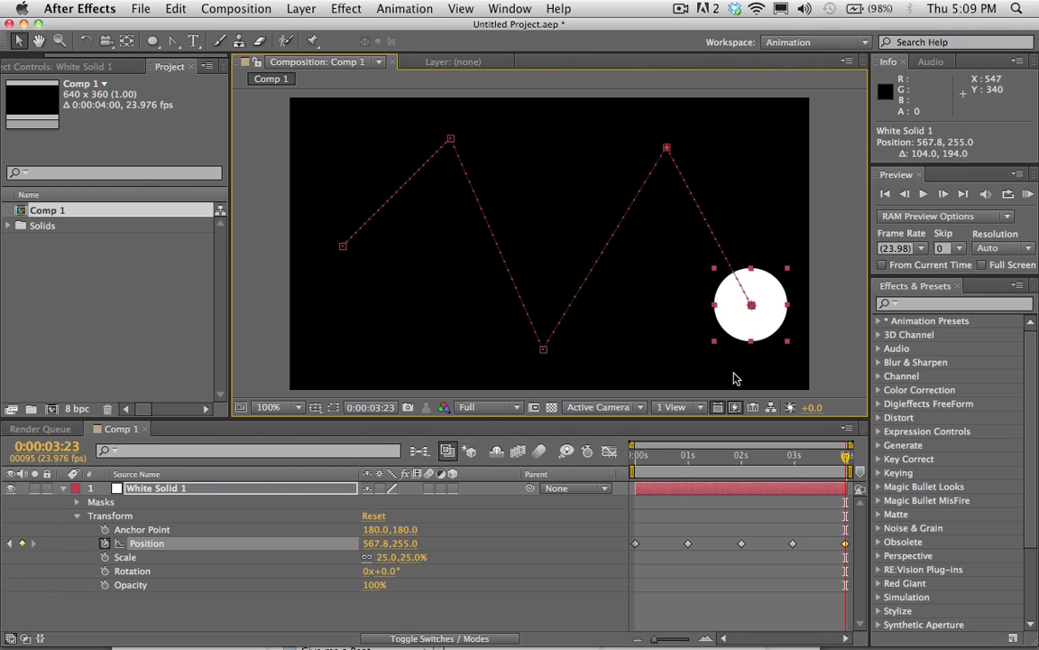
Step: Play a RAM preview of the zigzag motion and return the current time to 0:00:00:00
left_click(1027, 196)
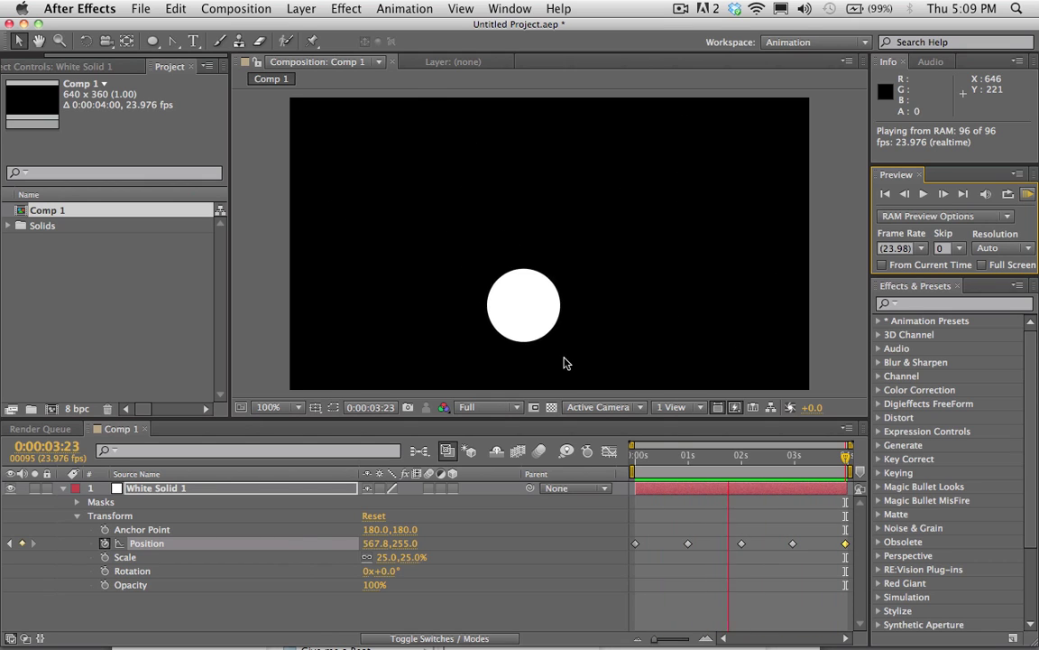
key("space")
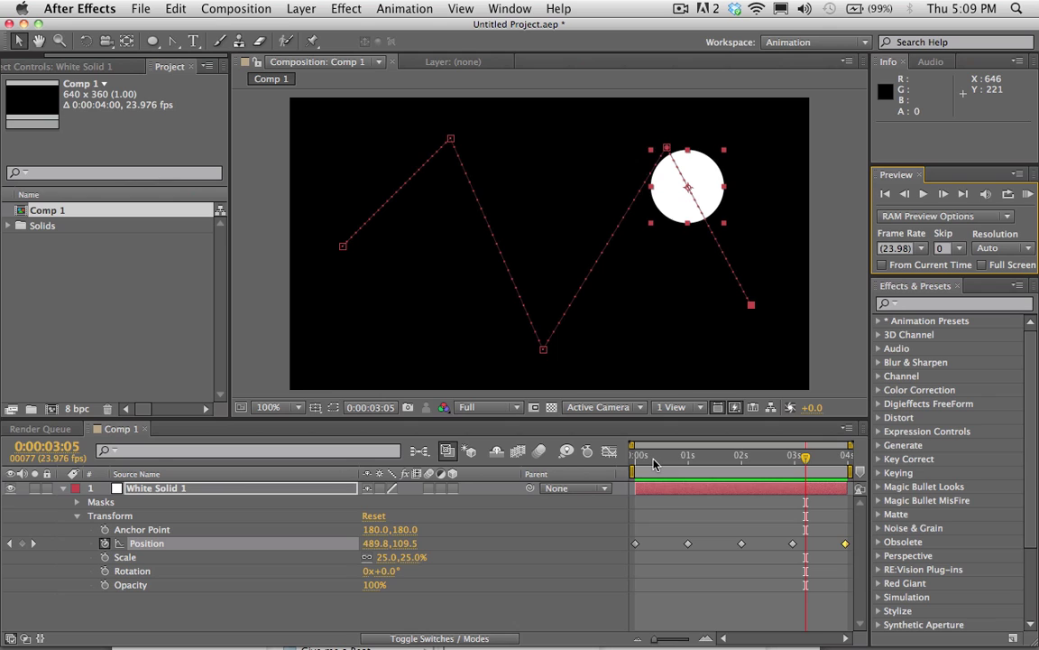
left_click_drag(653, 461, 634, 461)
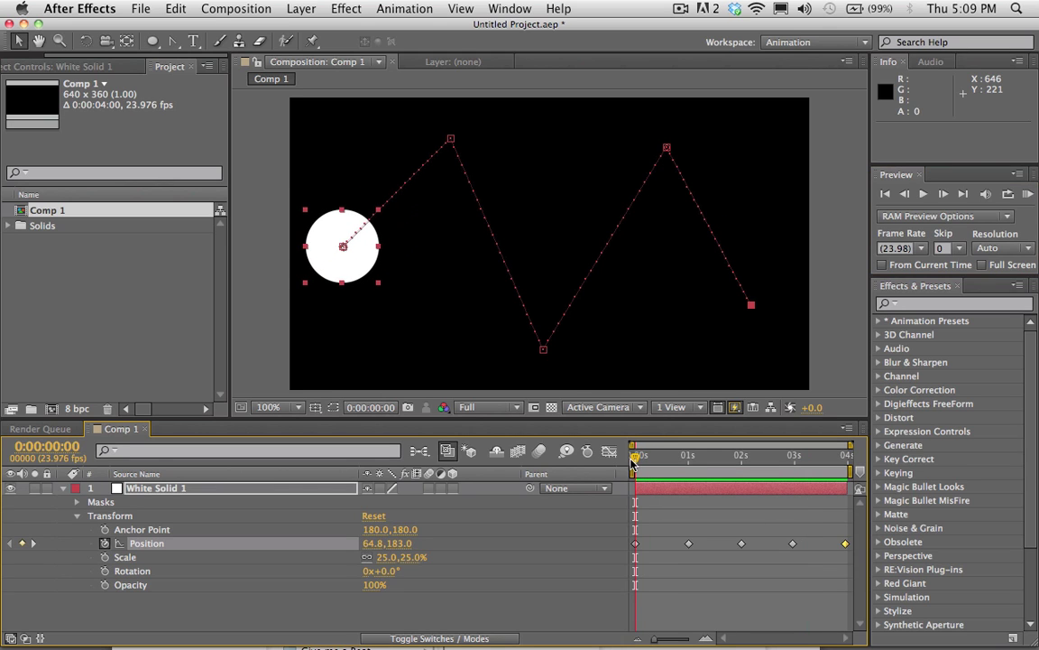
Step: Advance frame by frame to 0:00:00:07 and scrub on to 0:00:00:22 to examine the circle's straight path
key("Page_Down")
key("Page_Down")
key("Page_Down")
key("Page_Down")
key("Page_Down")
key("Page_Down")
key("Page_Down")
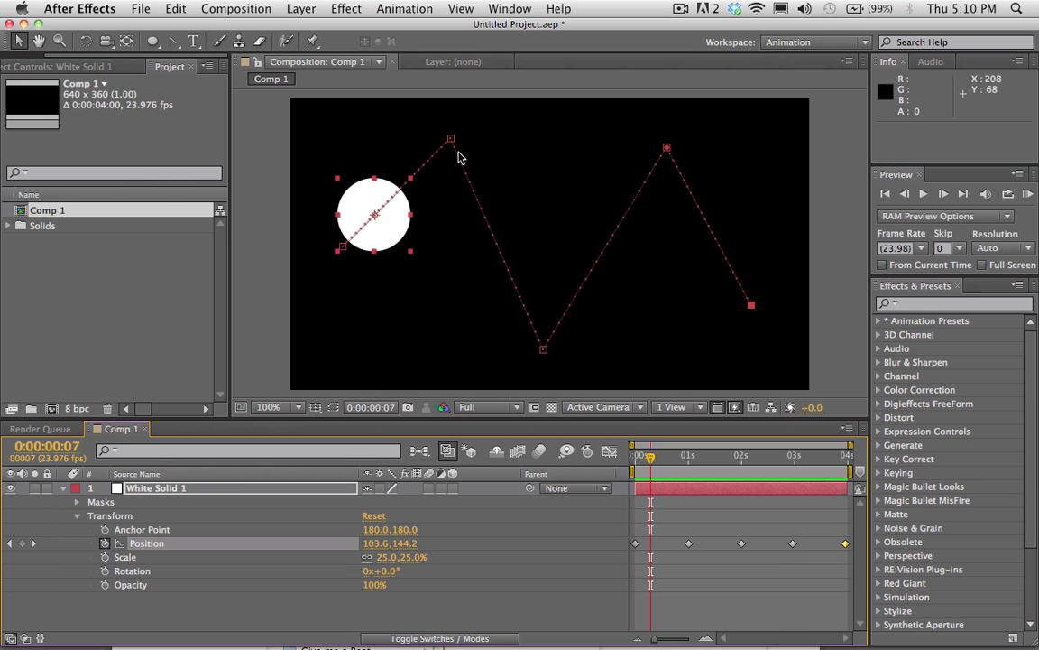
left_click_drag(664, 459, 684, 457)
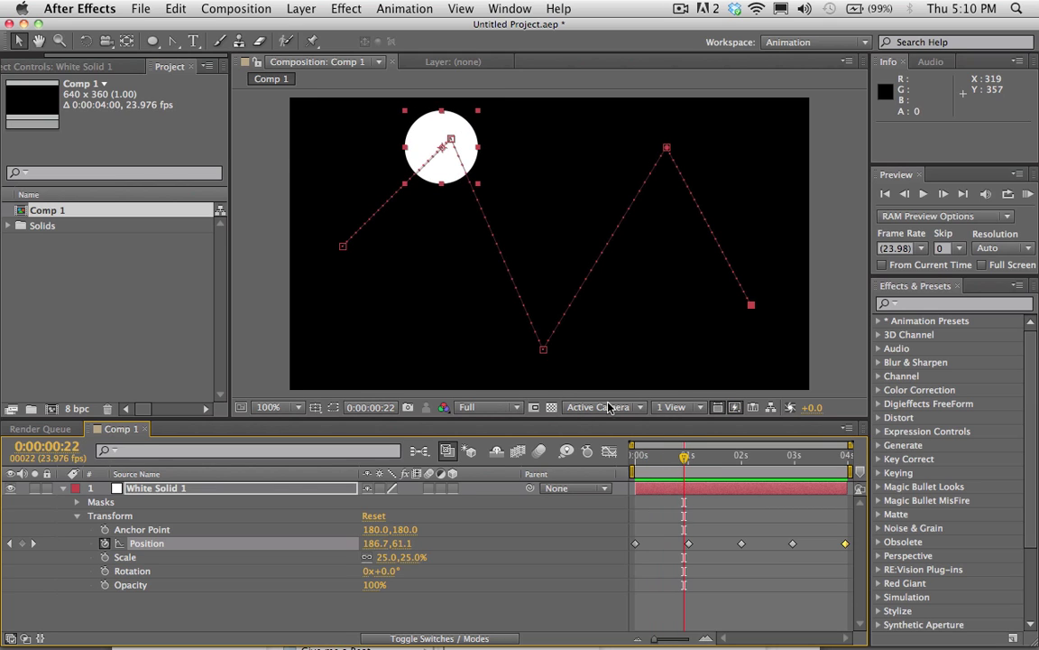
Step: Check the Default Spatial Interpolation to Linear option in the General preferences and close them
left_click(81, 8)
mouse_move(116, 54)
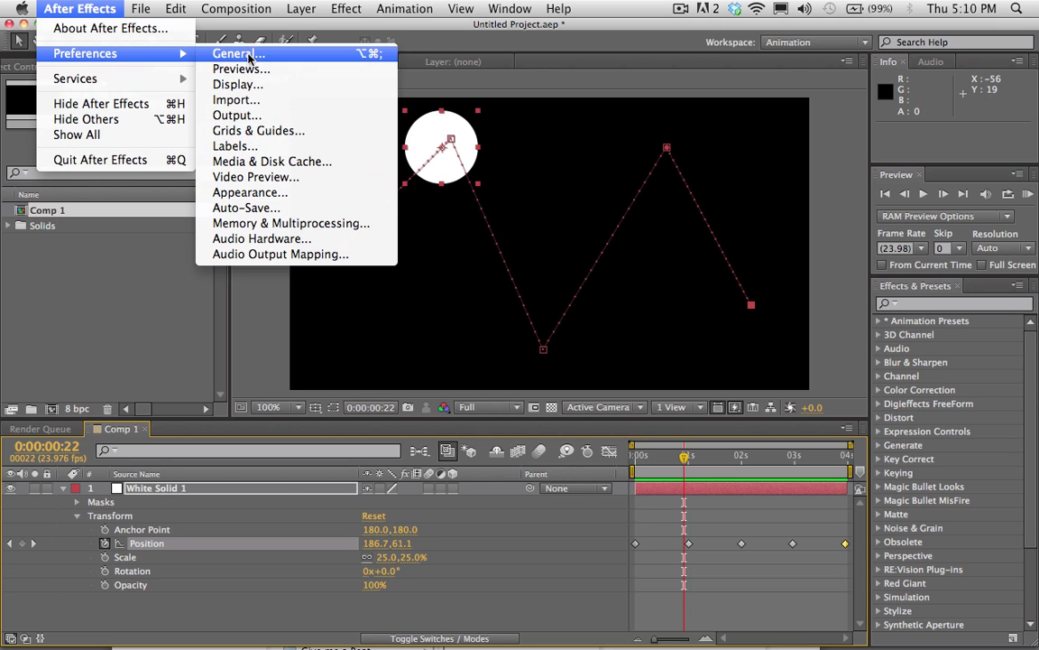
left_click(247, 55)
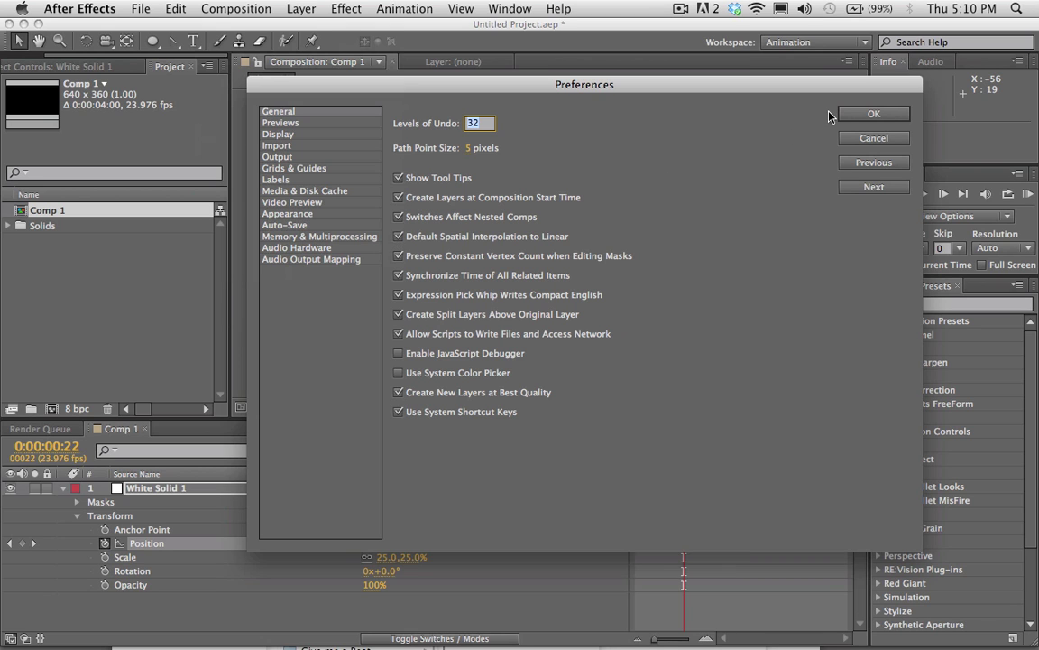
left_click(873, 114)
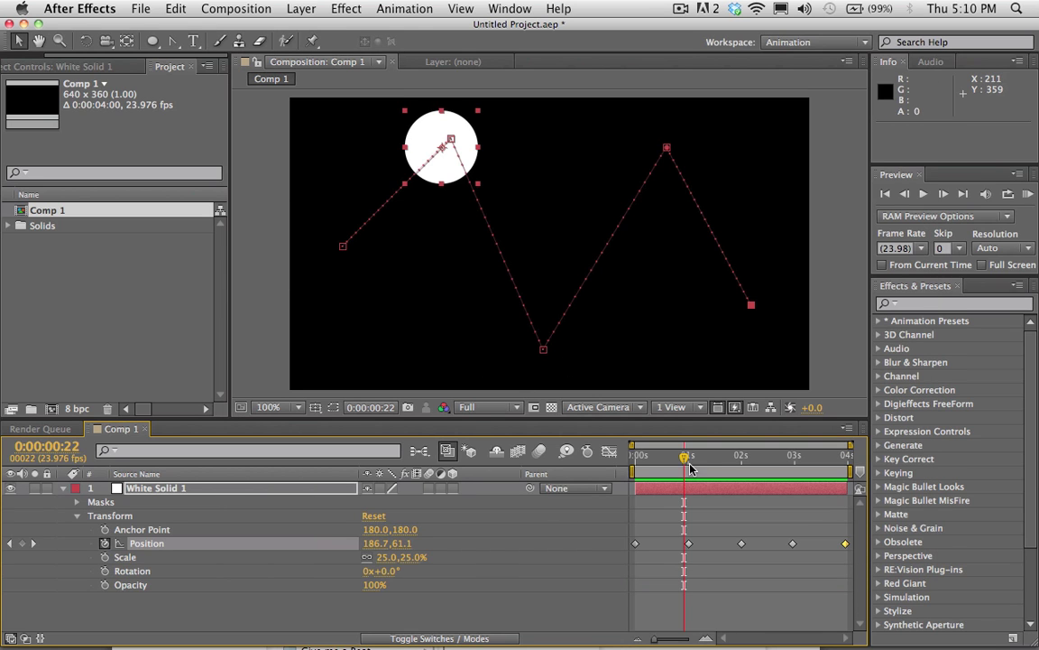
Step: Scrub the circle along the first straight path segment to 0:00:00:18 and on to 0:00:00:20
left_click(665, 459)
mouse_move(665, 458)
left_mouse_down()
mouse_move(641, 458)
mouse_move(675, 458)
left_mouse_up()
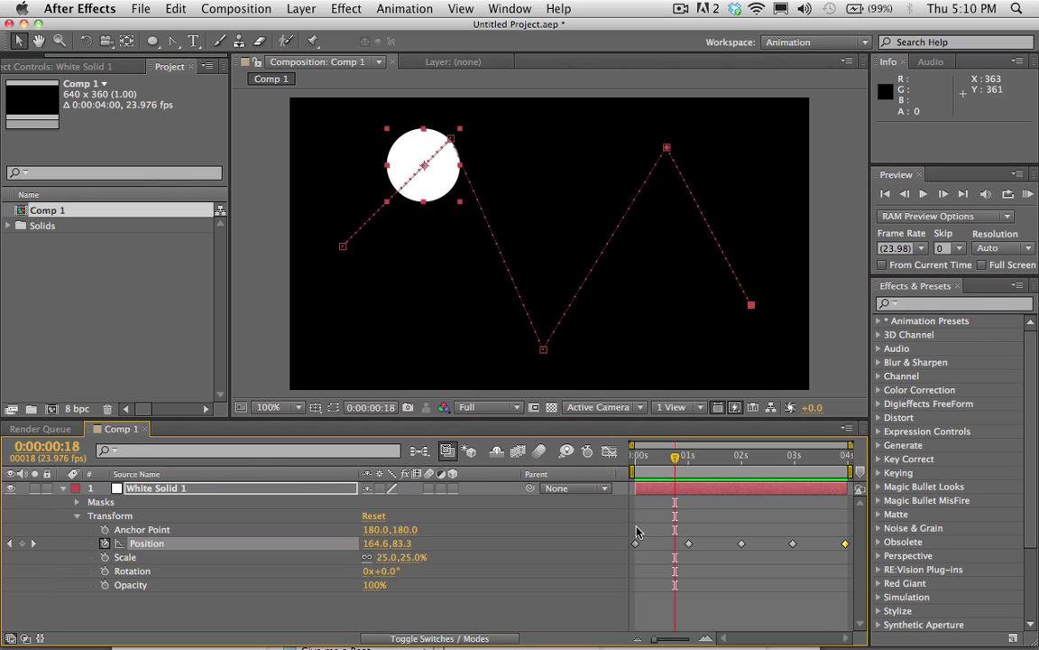
left_click(659, 539)
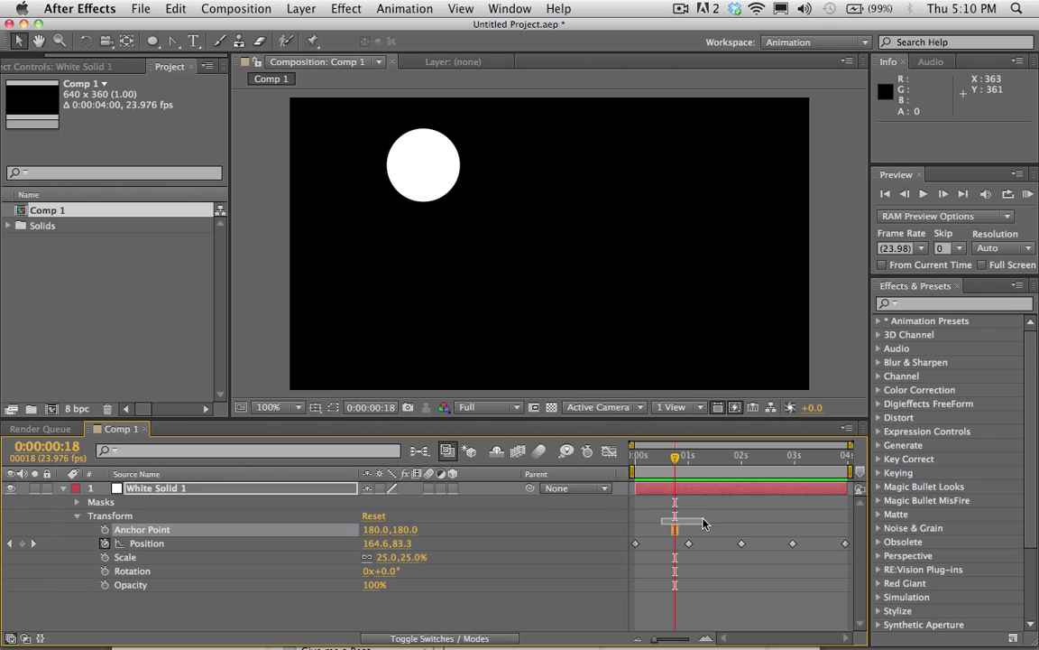
left_click_drag(675, 456, 679, 456)
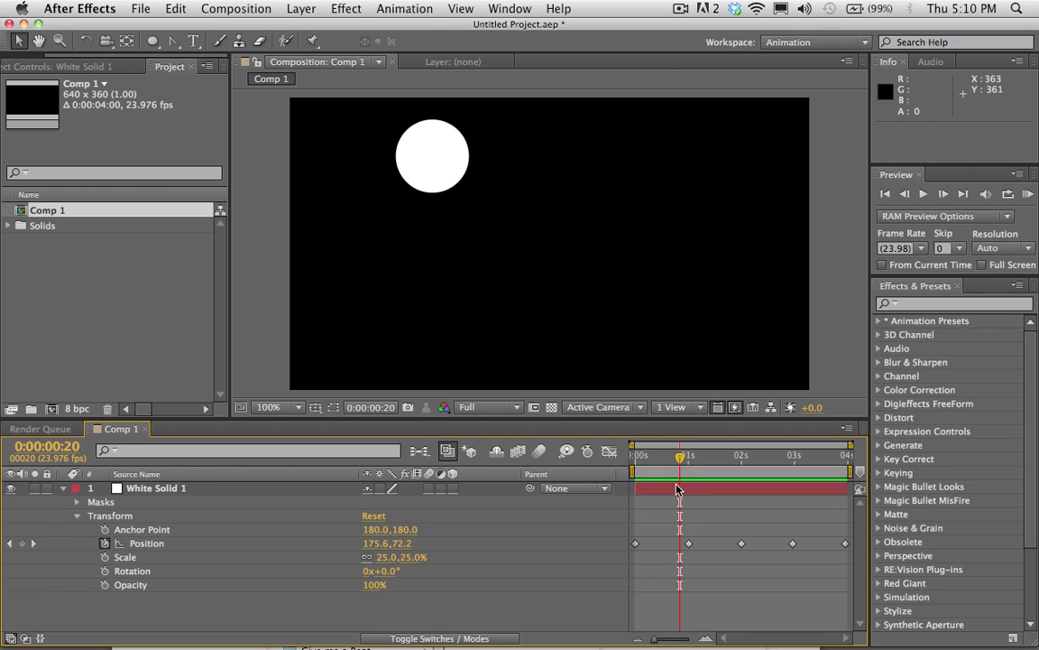
Step: Set the spatial interpolation of all the circle's Position keyframes to Bezier
left_click(679, 488)
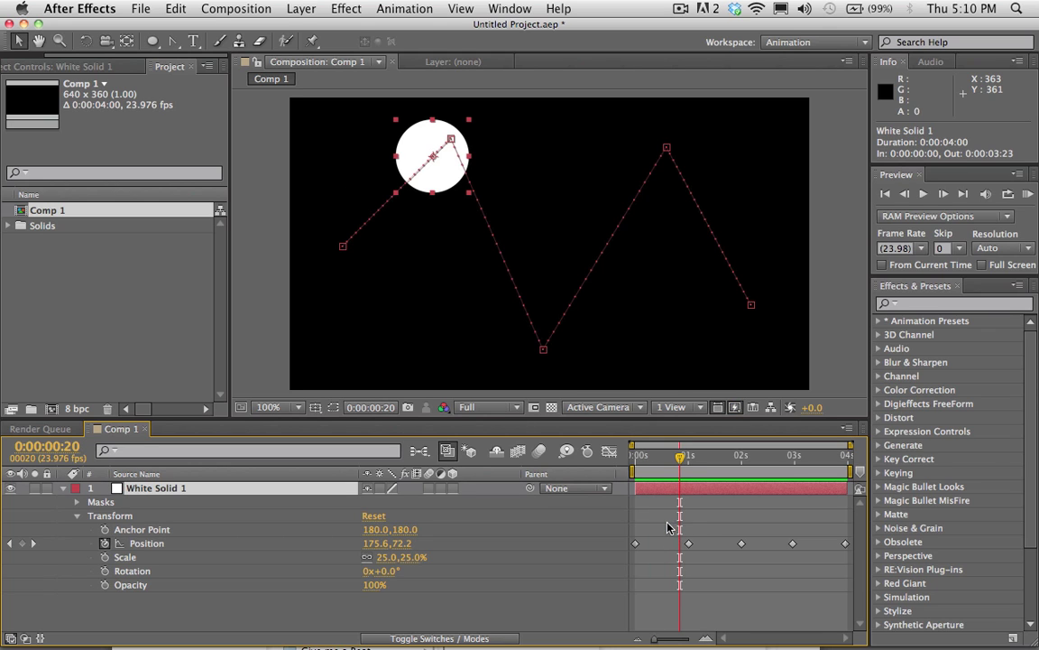
left_click_drag(631, 531, 859, 569)
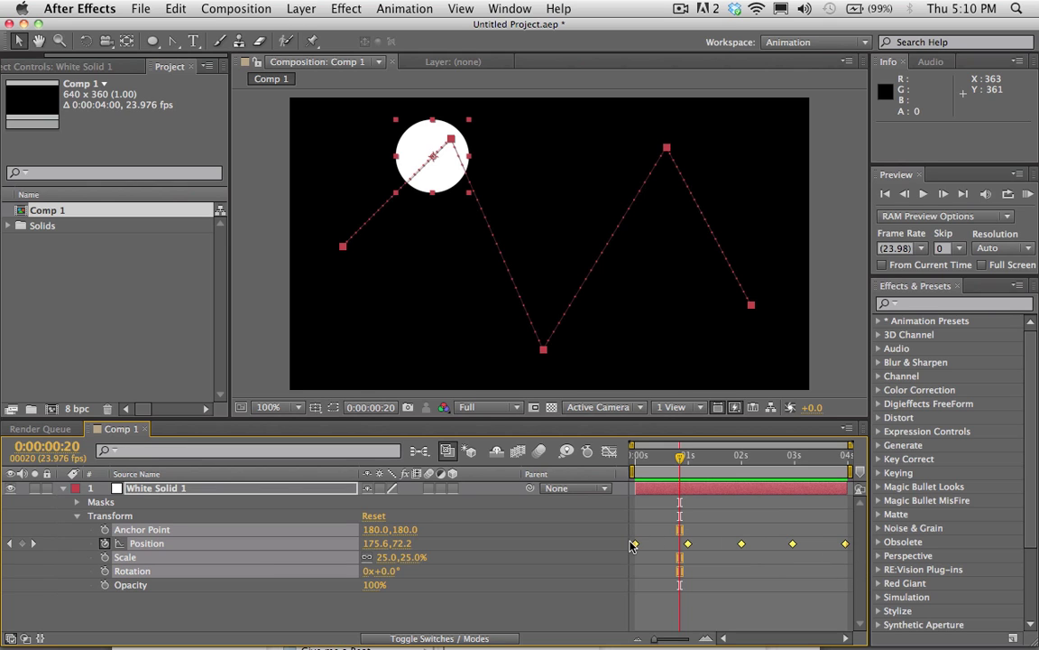
right_click(636, 545)
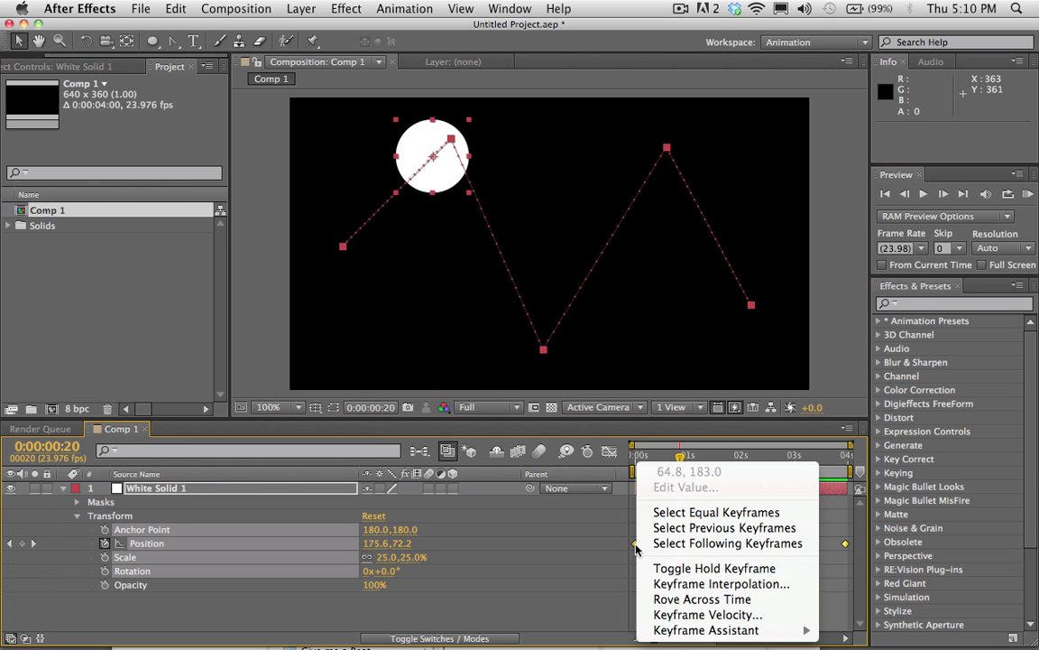
left_click(723, 587)
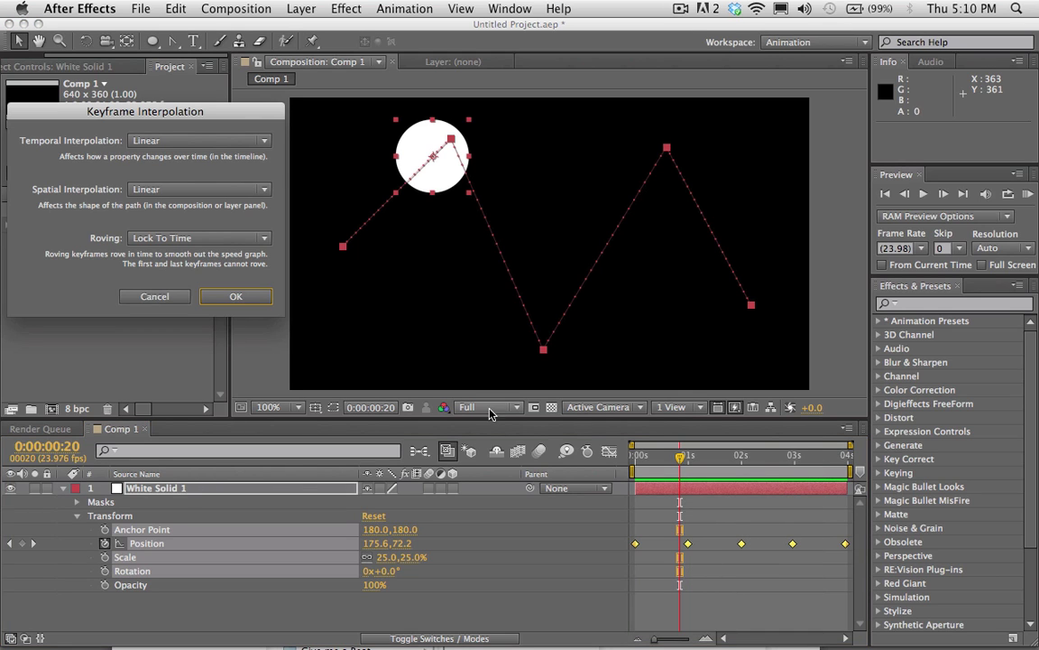
left_click_drag(123, 114, 146, 119)
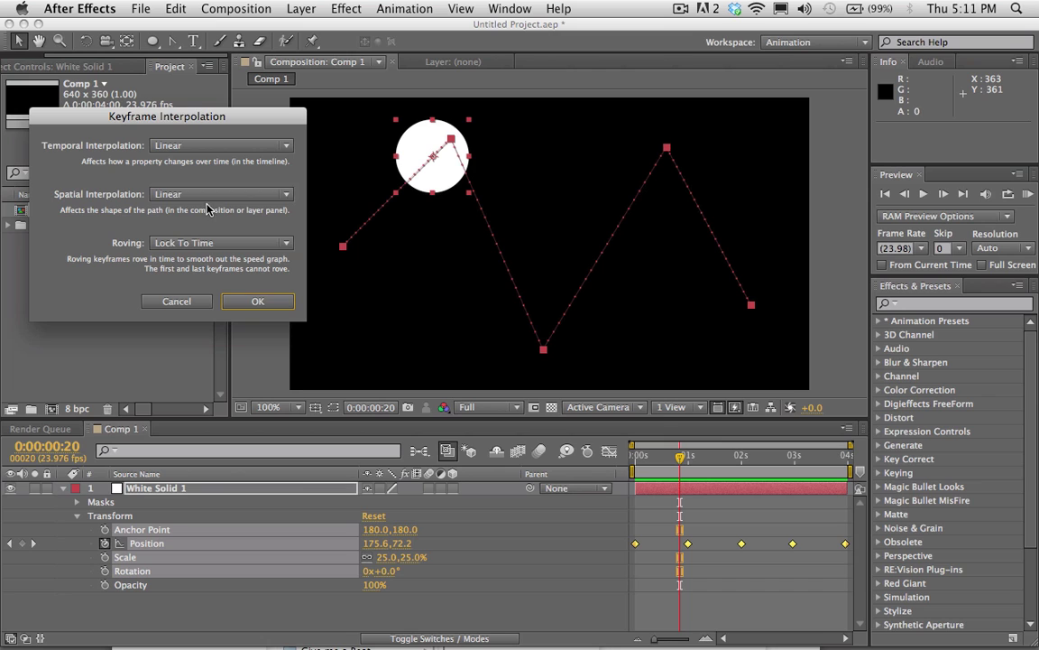
left_click(193, 195)
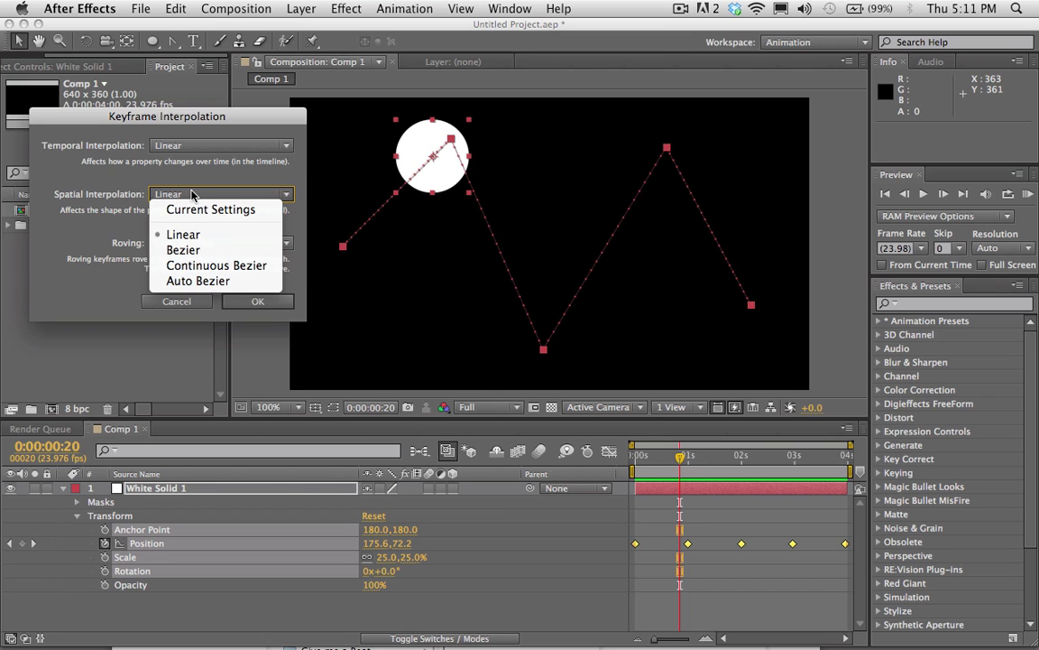
left_click(207, 250)
left_click(255, 300)
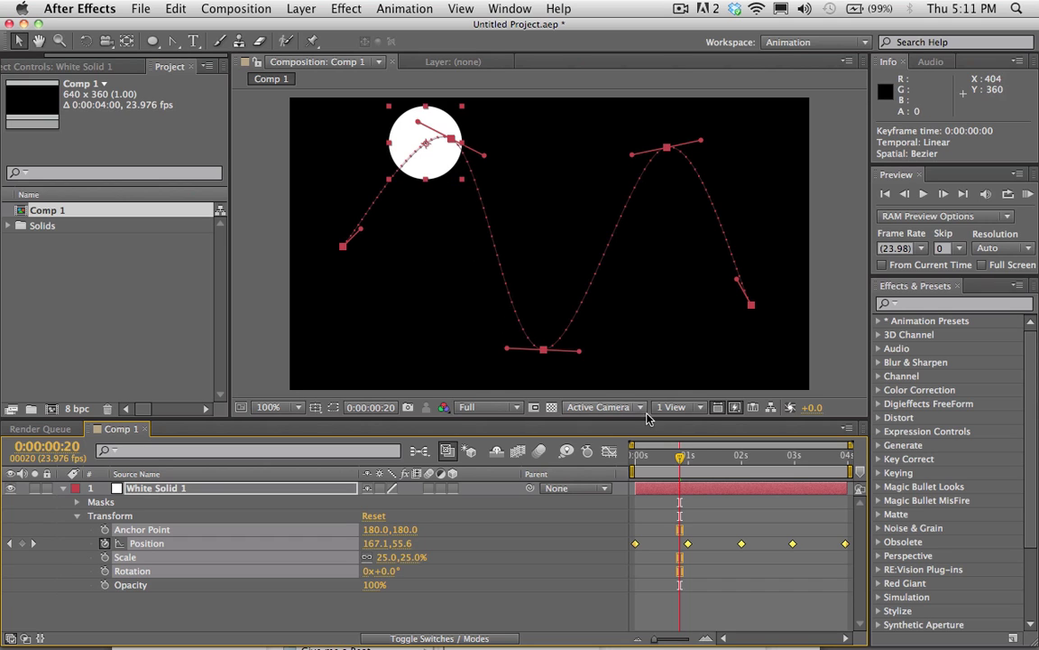
Step: Play a RAM preview of the curved Bezier motion, stop it and move the current time to 0:00:00:15
left_click(1025, 195)
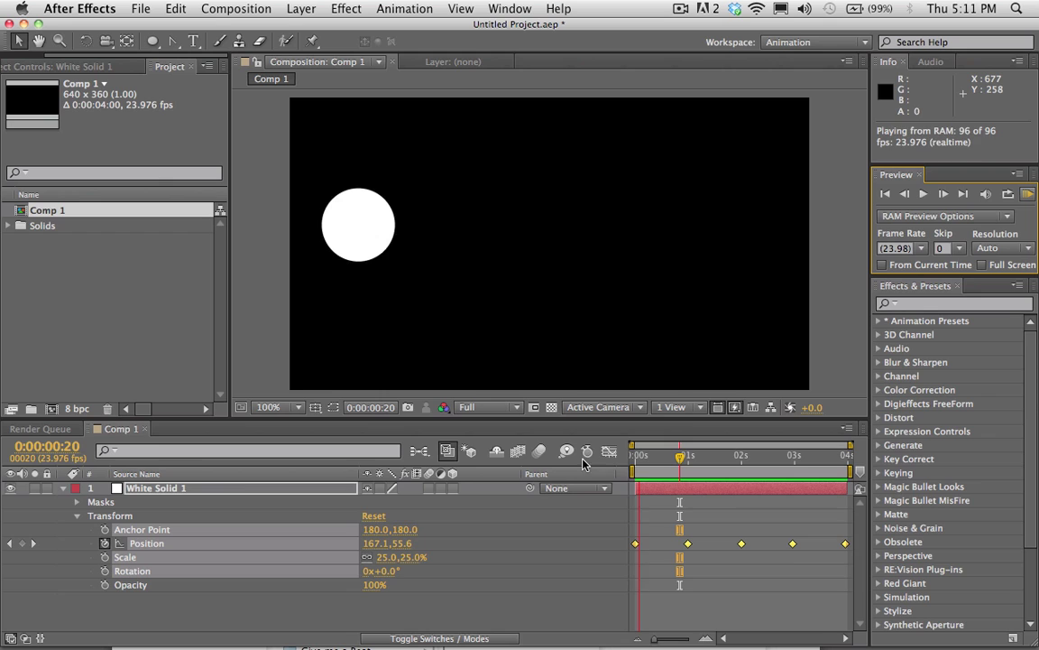
left_click(682, 485)
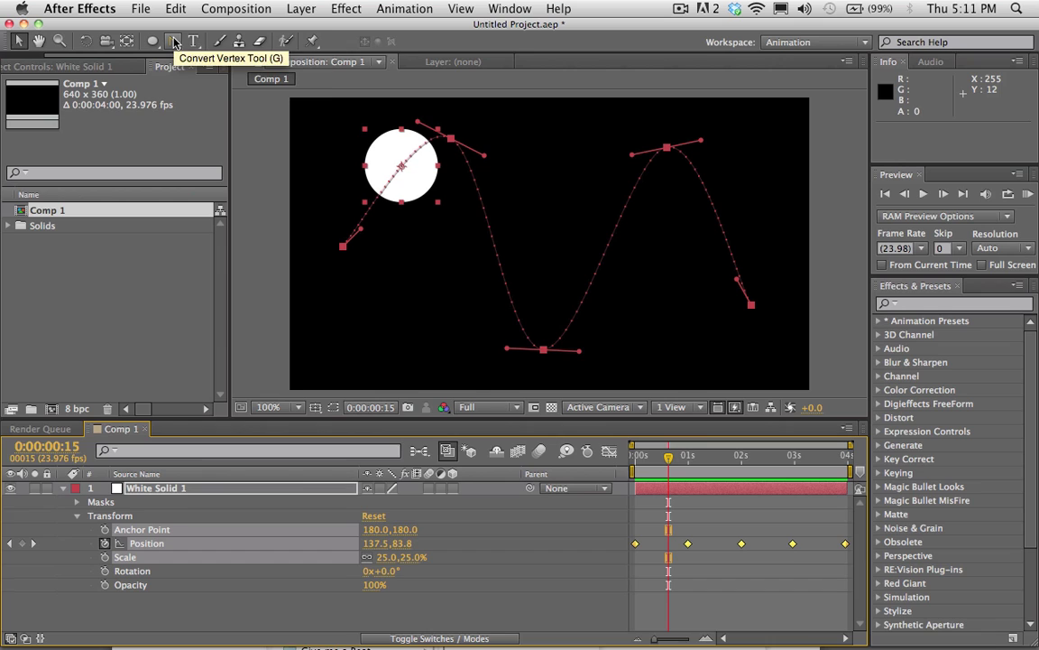
Step: With the Convert Vertex tool, reset the motion path to corners and pull a curve handle at the first peak to about (289, 114)
left_click(175, 44)
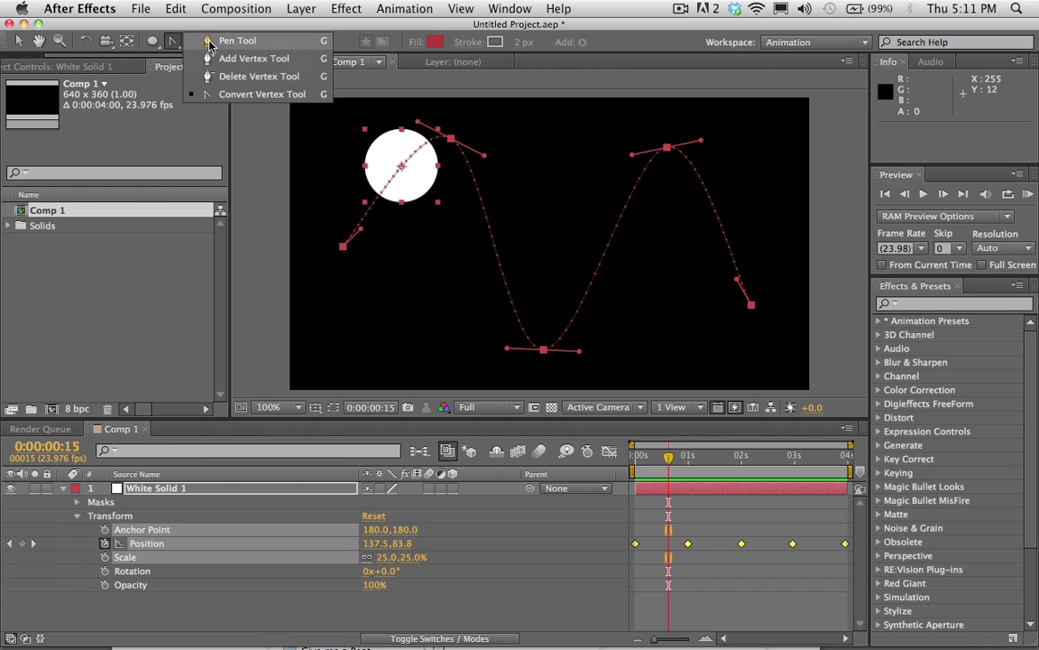
left_click(222, 95)
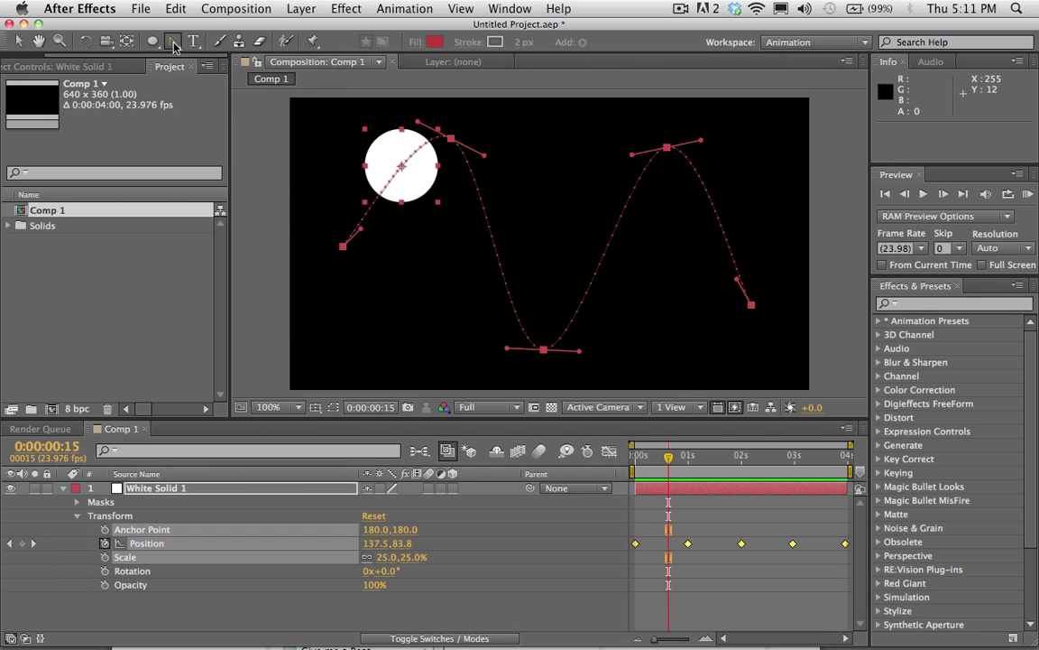
left_click(451, 140)
left_click_drag(451, 140, 525, 190)
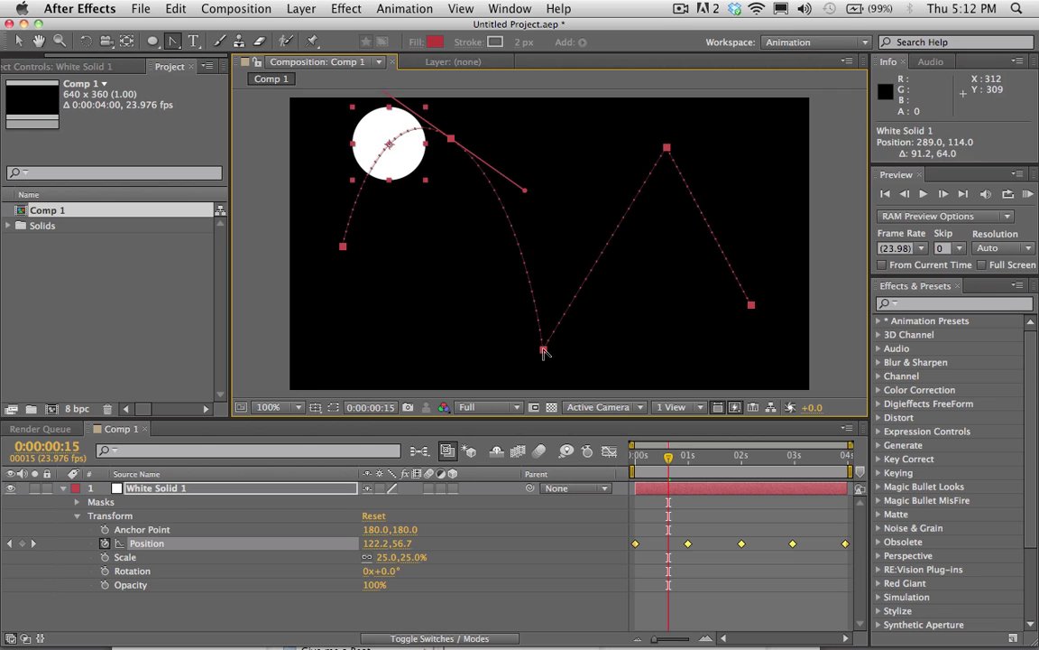
Step: Try to pull curve handles out of the motion path's valley and second peak with all Position keyframes selected
left_click_drag(544, 351, 622, 361)
left_click_drag(668, 147, 625, 147)
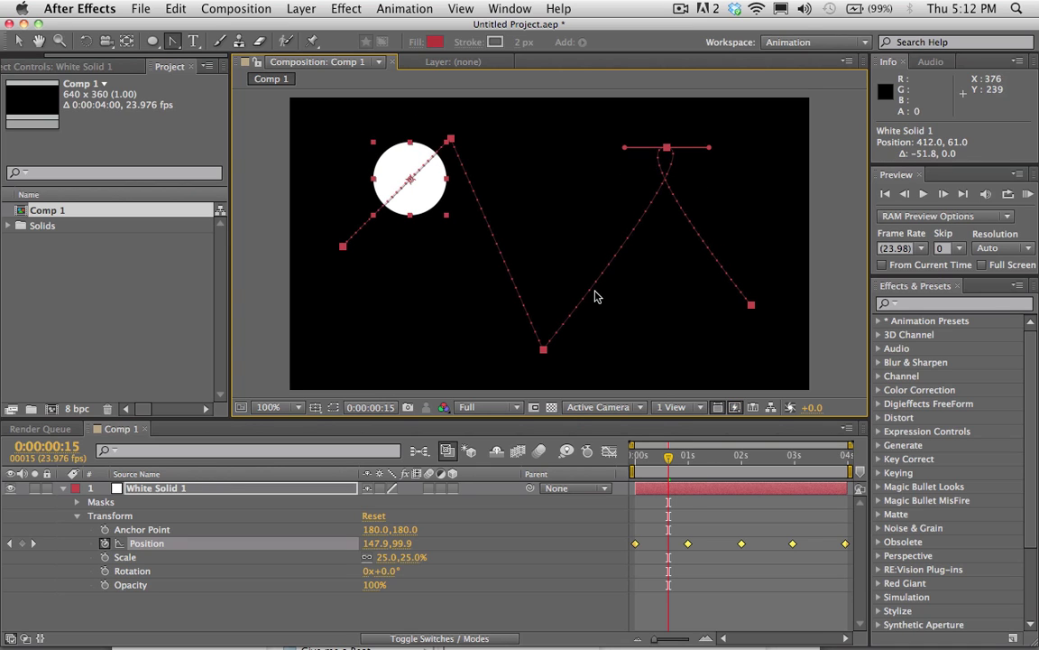
Step: Deselect the keyframes and pull curve handles at the first peak to about (288, 93), valley to (428, 356) and second peak to (585, 60)
left_click(652, 536)
left_click(649, 489)
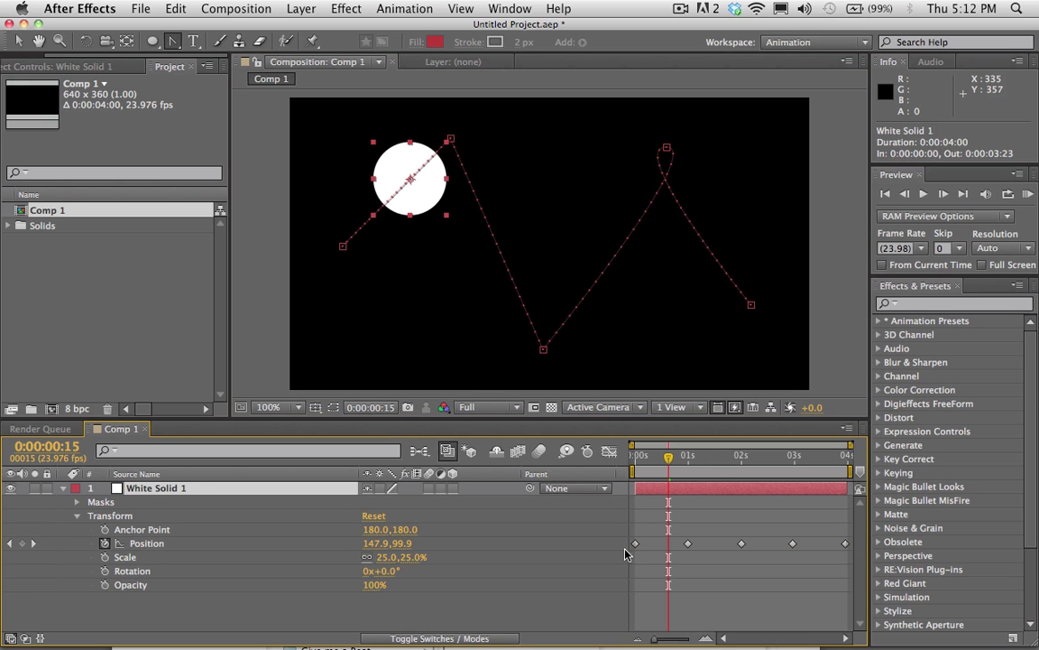
left_click(662, 508)
left_click(661, 491)
left_click_drag(451, 142, 525, 173)
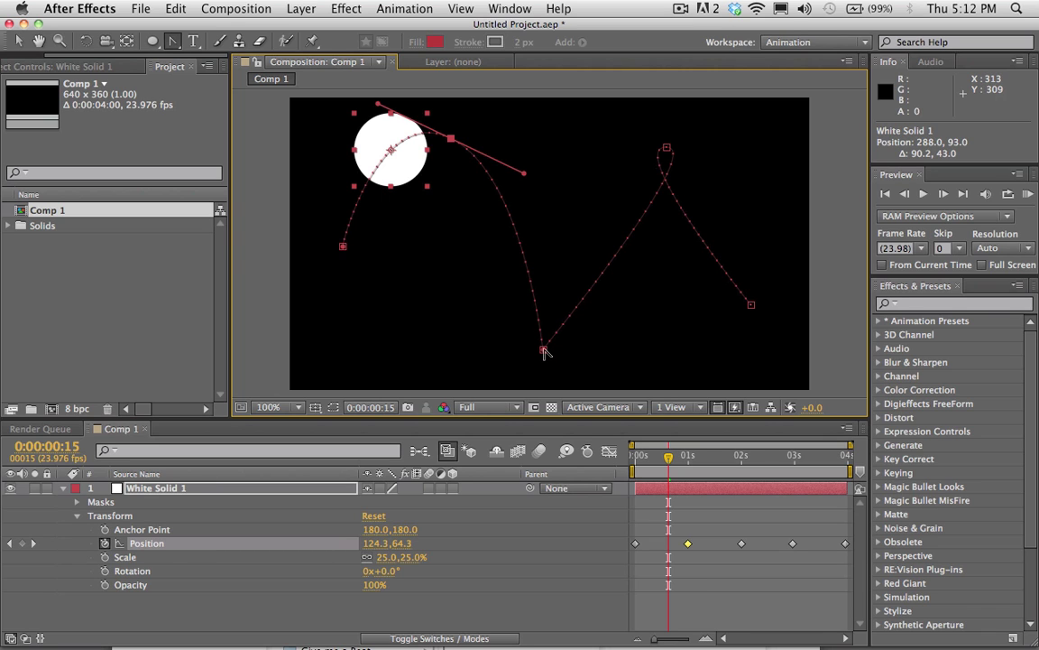
left_click_drag(544, 351, 638, 389)
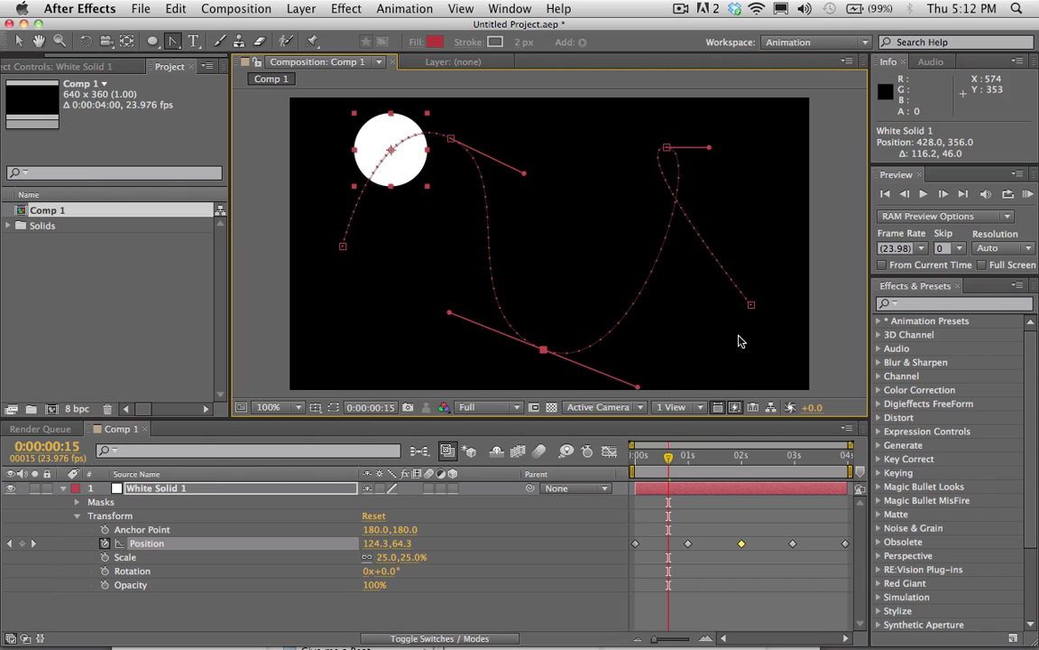
left_click_drag(669, 150, 765, 149)
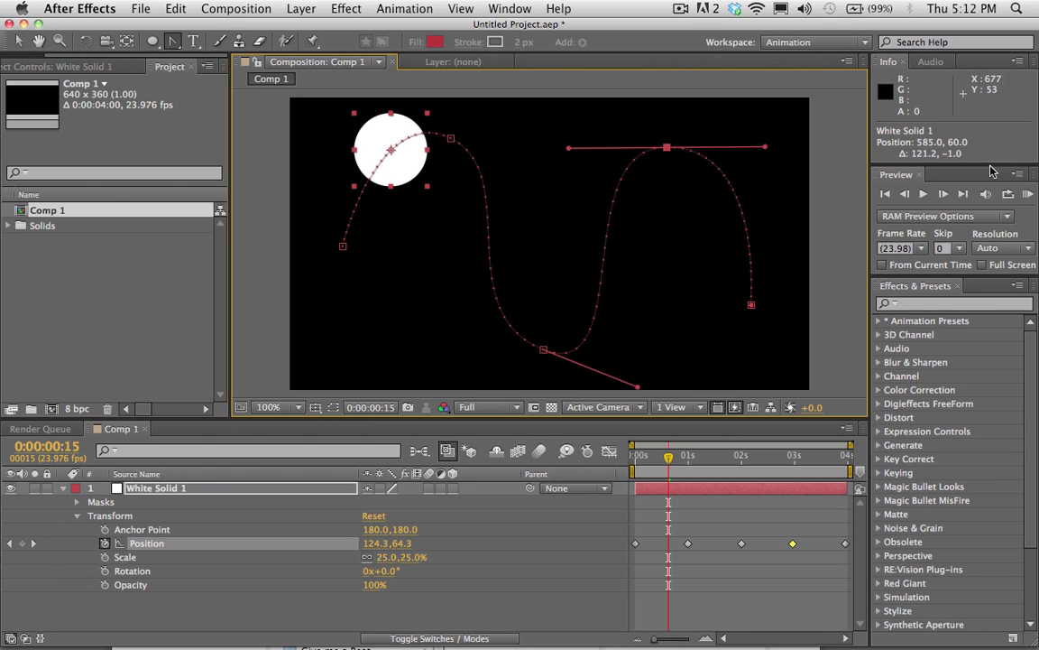
Step: Play a RAM preview of the reshaped motion path, stop it and move the current time to 0:00:00:21
left_click(1027, 195)
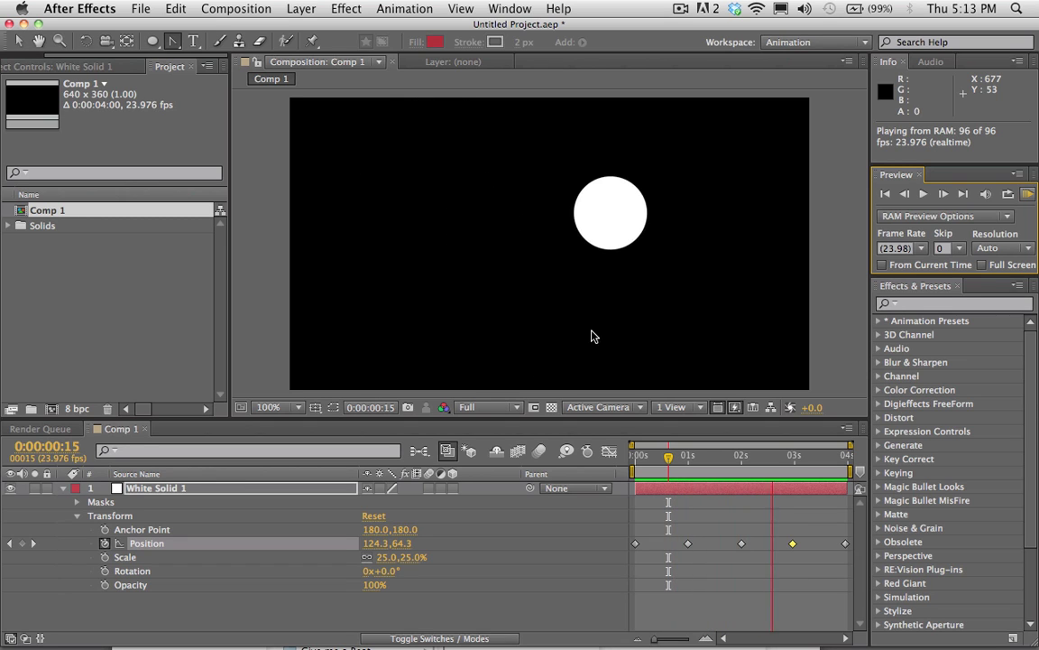
key("space")
left_click_drag(669, 459, 684, 458)
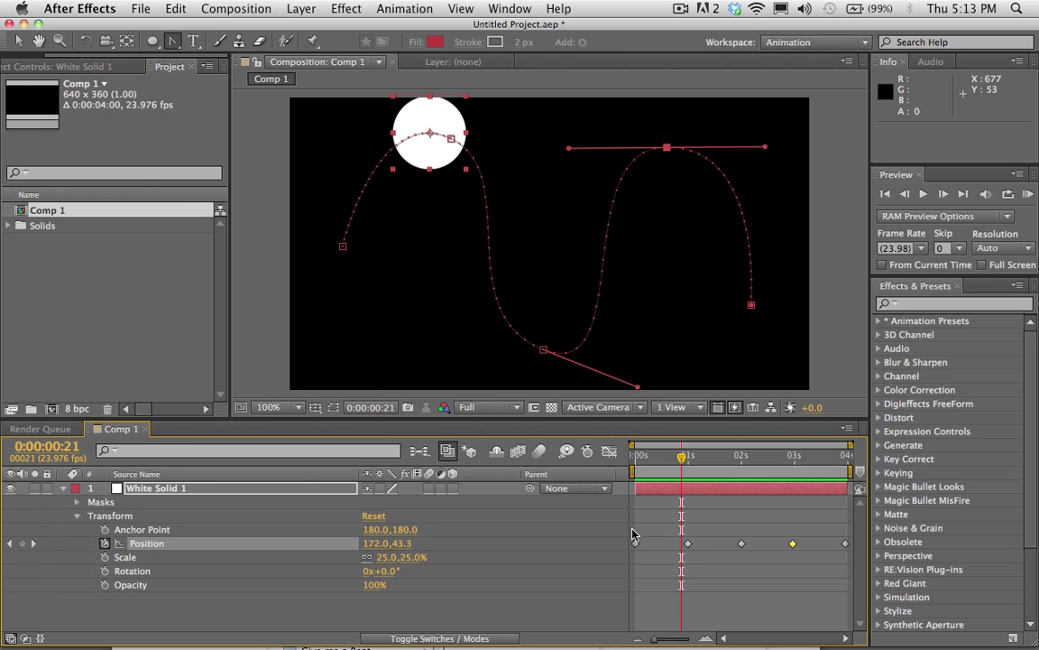
Step: Examine the Keyframe Interpolation settings of the Position keyframe at 0:00:01:00 without changing them
right_click(686, 545)
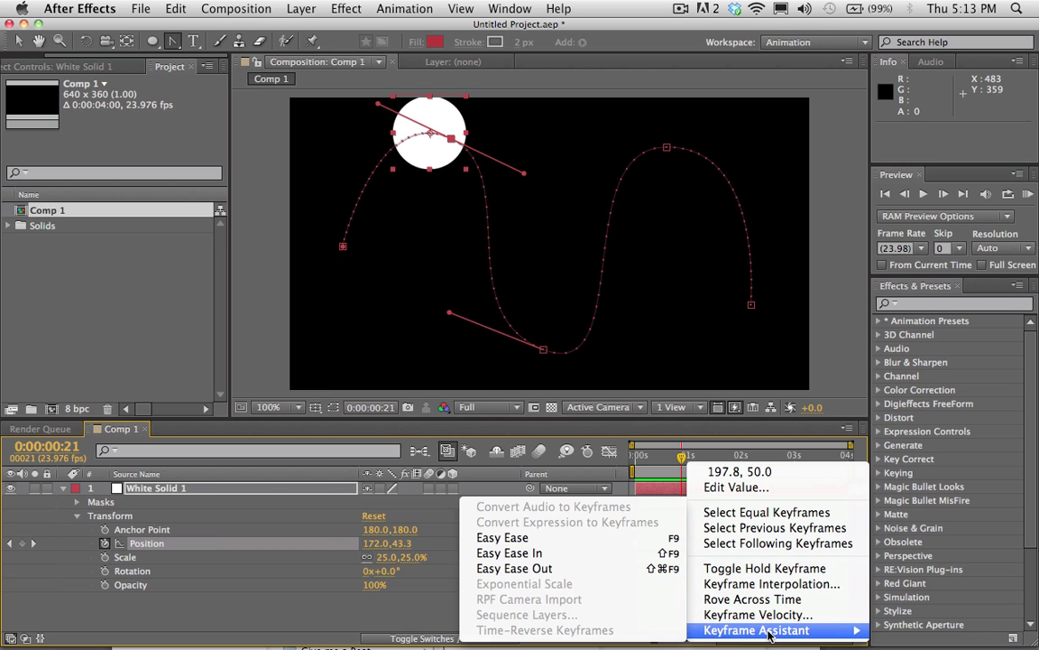
left_click(768, 587)
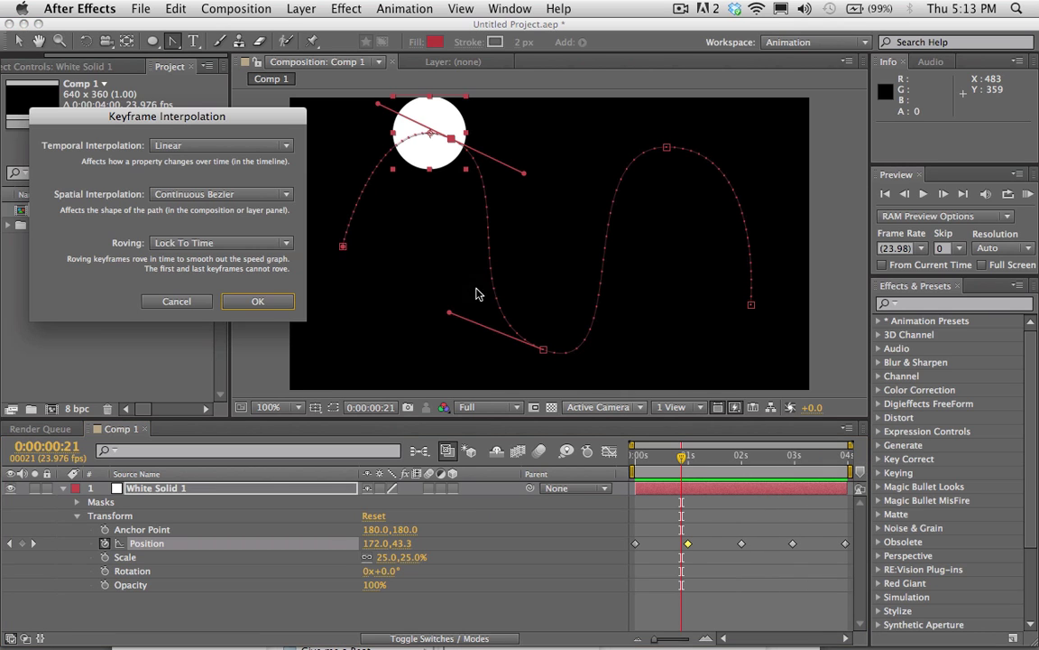
left_click(204, 305)
Step: With the Convert Vertex tool, reset the motion path's peaks and valley to corners and convert its two end points
left_click(174, 41)
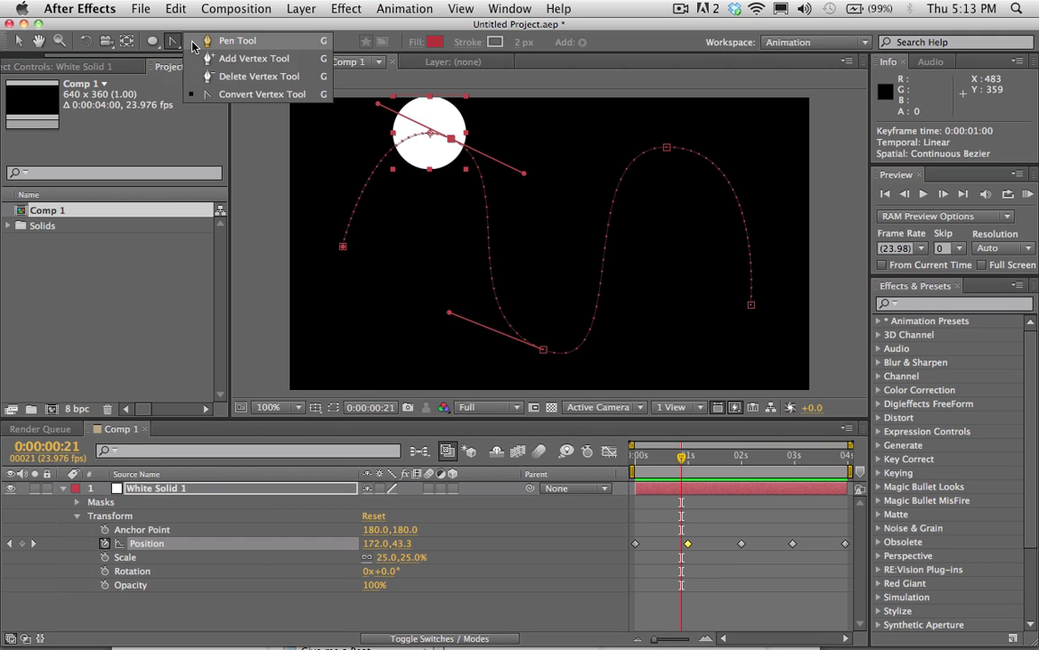
left_click(227, 96)
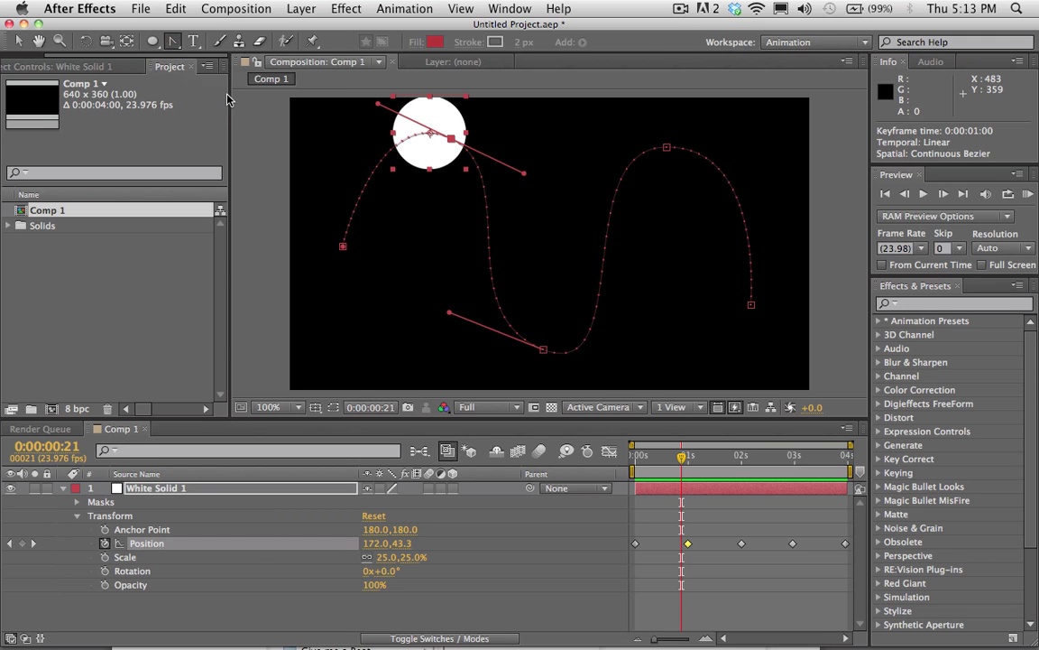
left_click(667, 147)
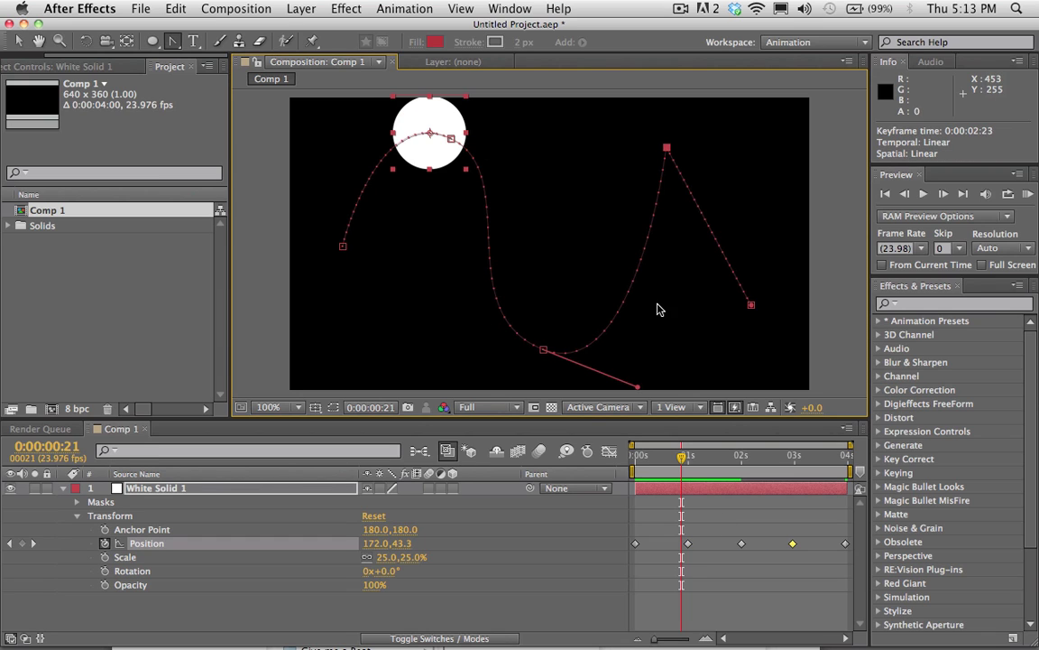
left_click(543, 349)
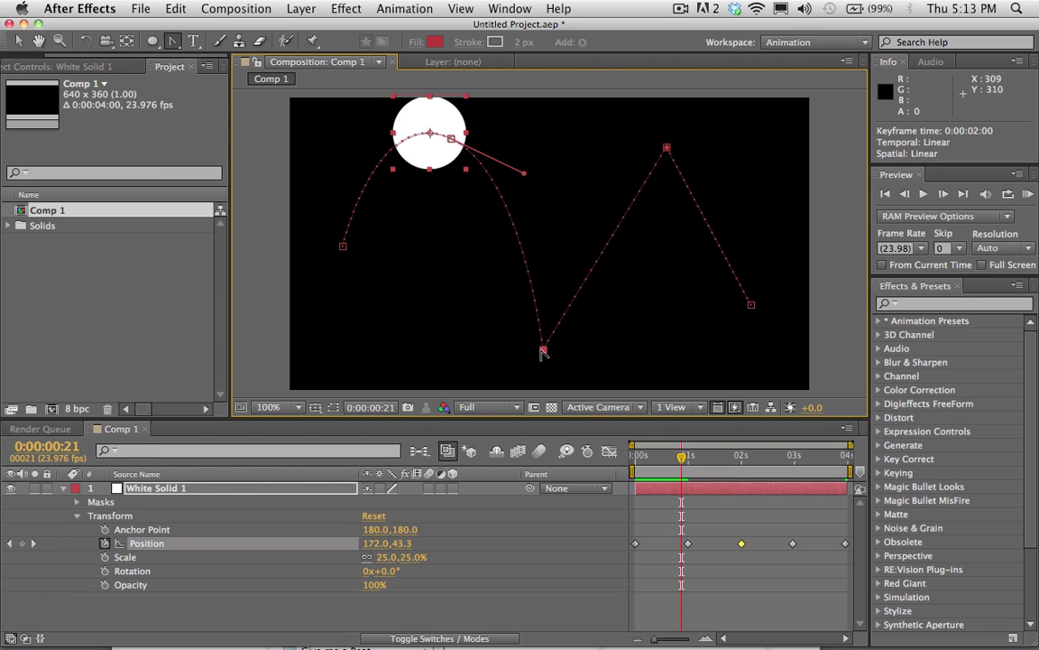
left_click(451, 142)
left_click(343, 246)
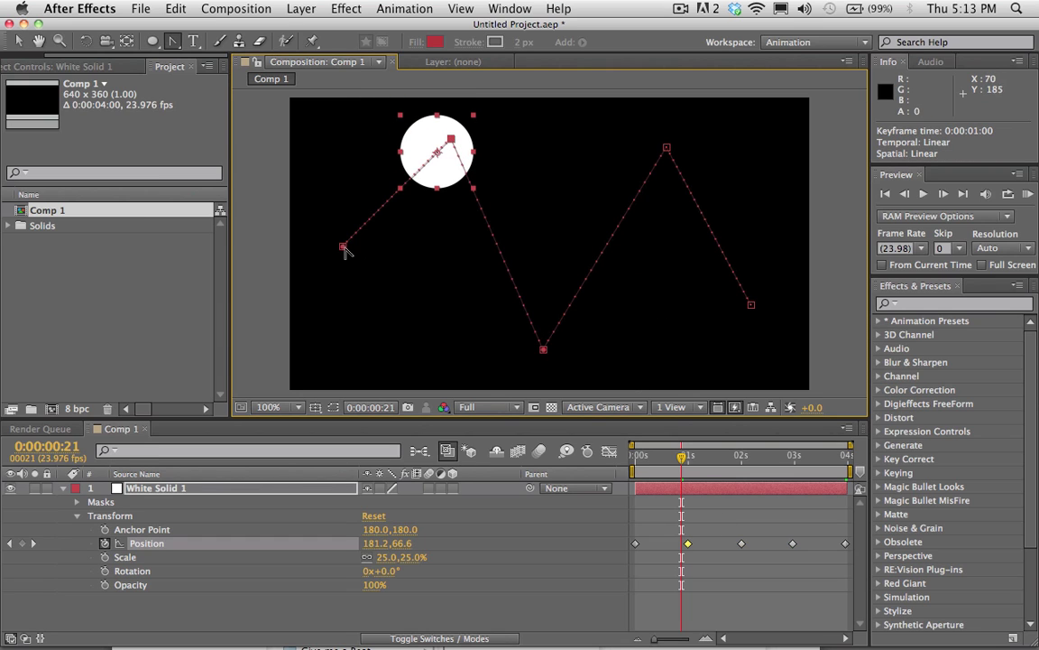
left_click(753, 306)
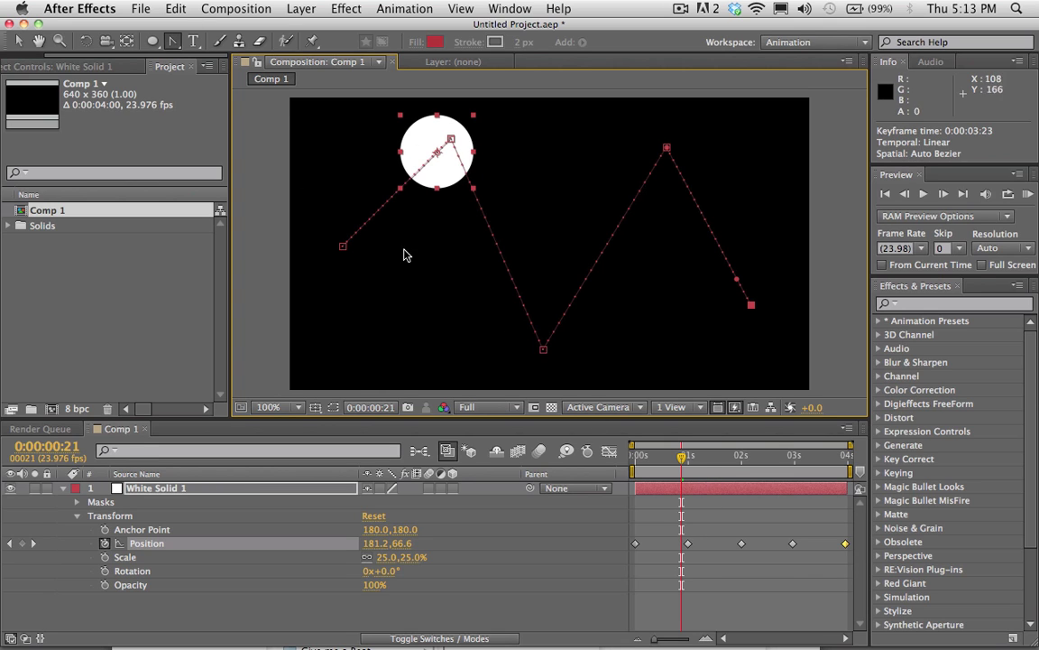
Step: Pull curve handles at the valley to about (447, 330), the second peak to (574, 54) and the first peak to (279, 105)
left_click_drag(544, 351, 654, 368)
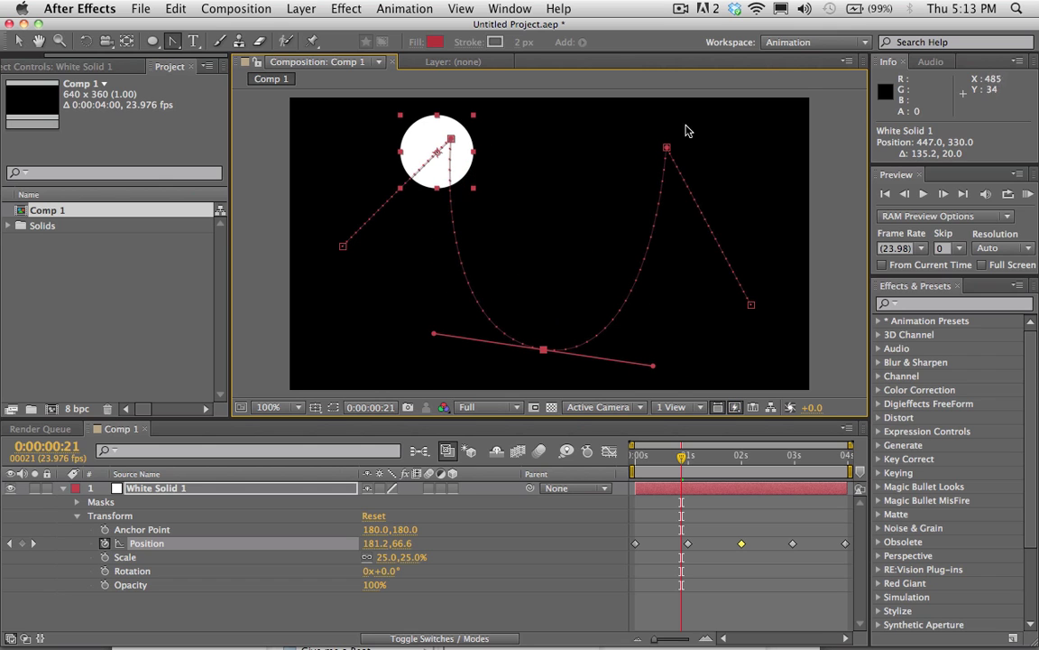
left_click_drag(667, 149, 758, 145)
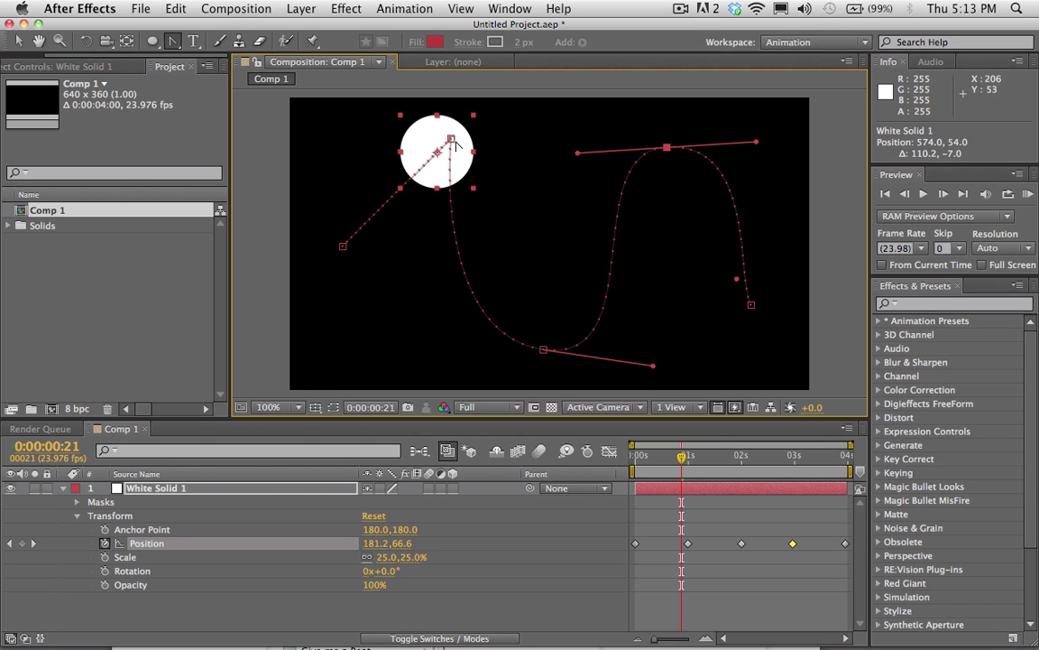
left_click_drag(451, 139, 409, 130)
left_click_drag(494, 151, 516, 183)
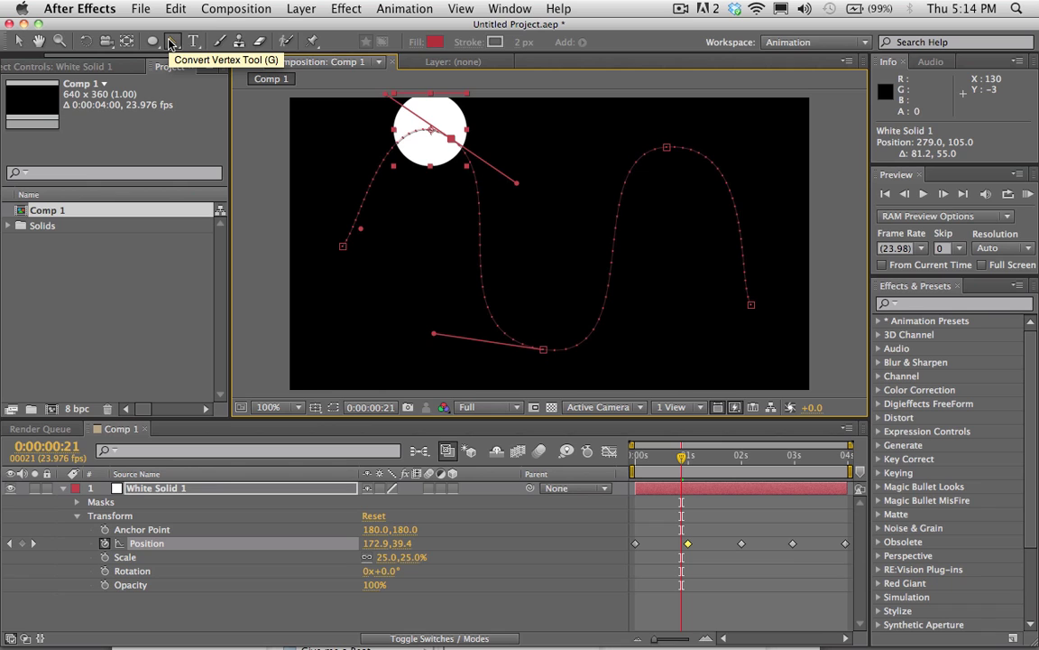
left_click(172, 42)
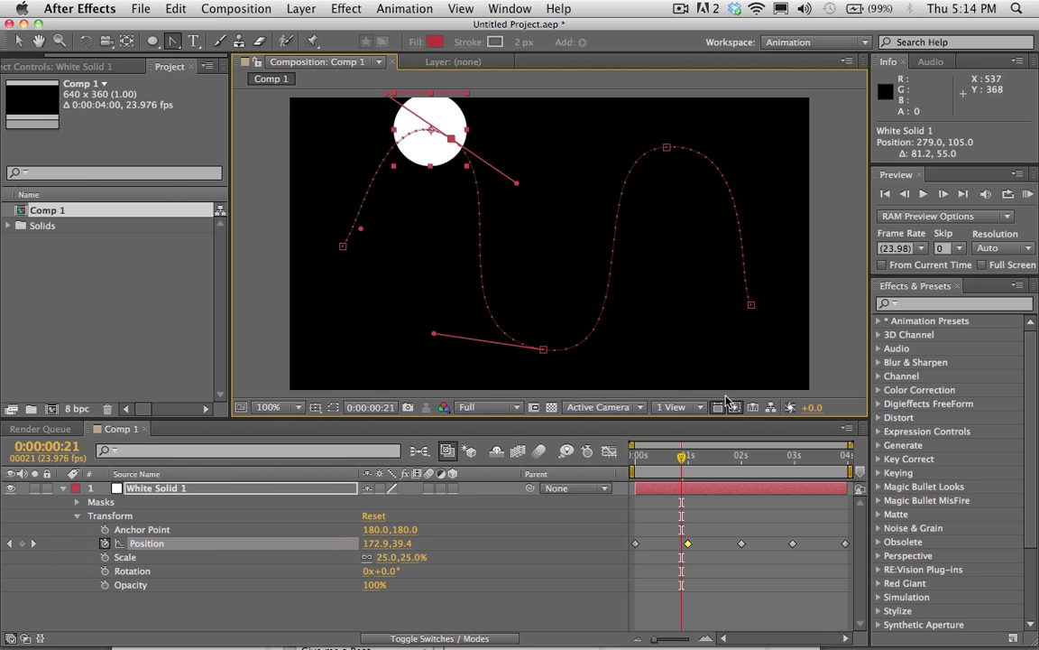
Step: Select the three middle Position keyframes and move the current time to 0:00:01:21
left_click_drag(683, 462, 730, 462)
left_click_drag(674, 525, 806, 570)
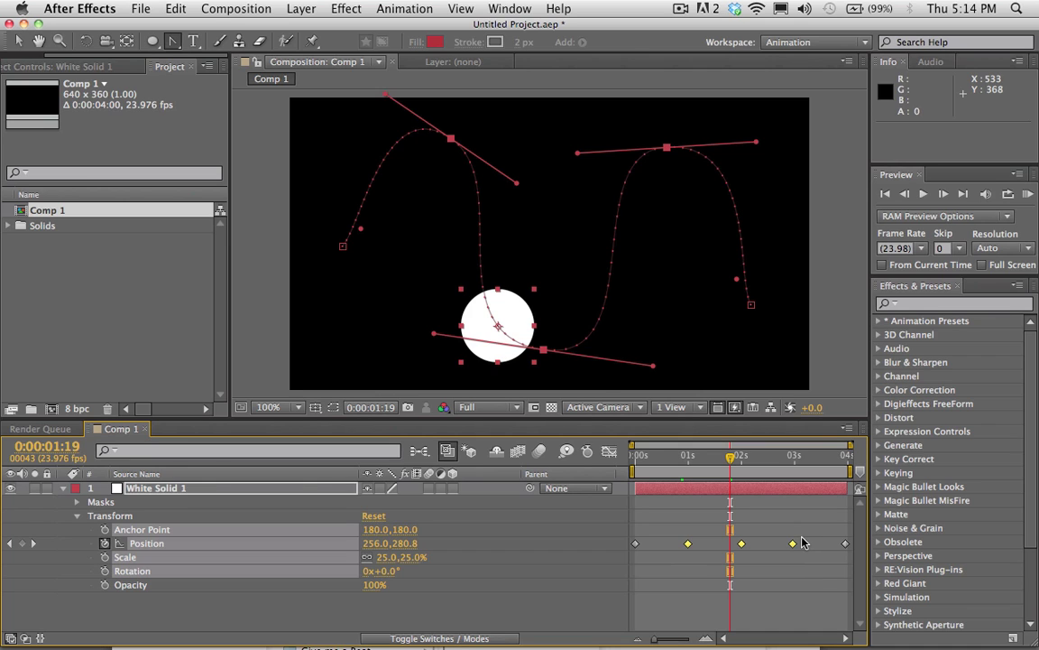
left_click_drag(659, 533, 803, 558)
left_click_drag(734, 460, 737, 461)
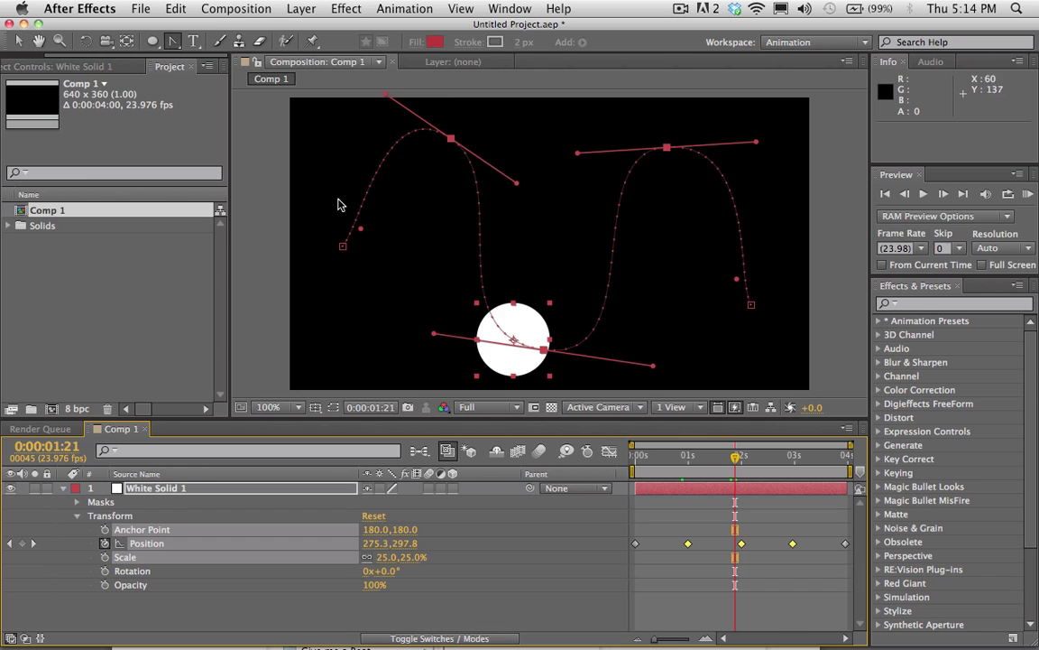
Step: Magnify the composition to 200%, examine the dot spacing along the whole motion path and return to 100% magnification
key("period")
mouse_move(359, 192)
left_mouse_down()
mouse_move(526, 316)
mouse_move(631, 273)
mouse_move(626, 292)
left_mouse_up()
key("g")
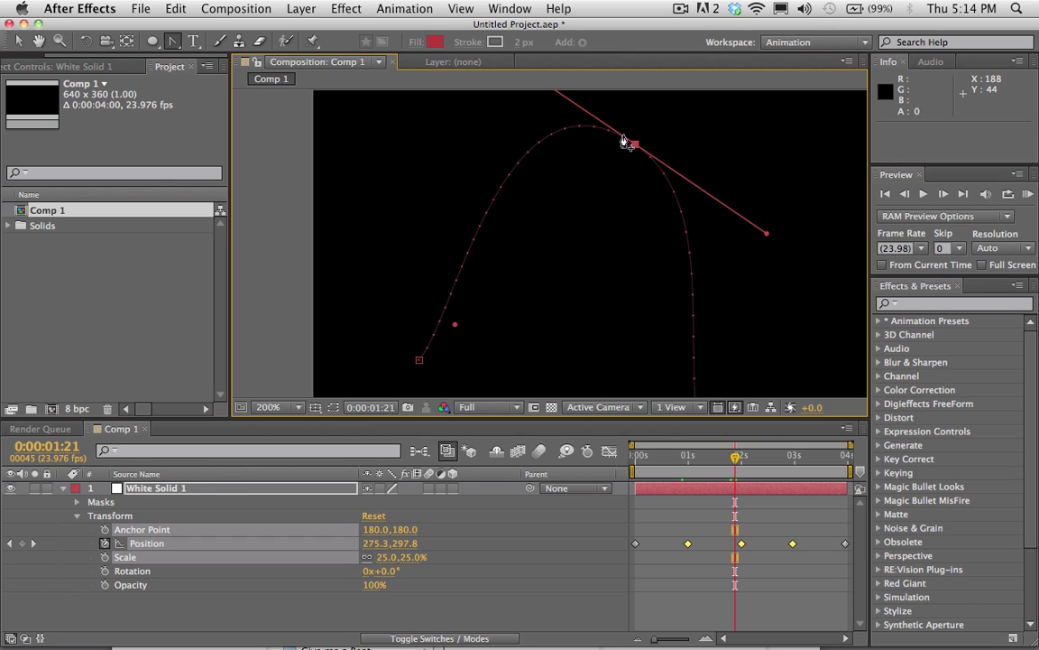
key("space")
left_click_drag(708, 281, 665, 192)
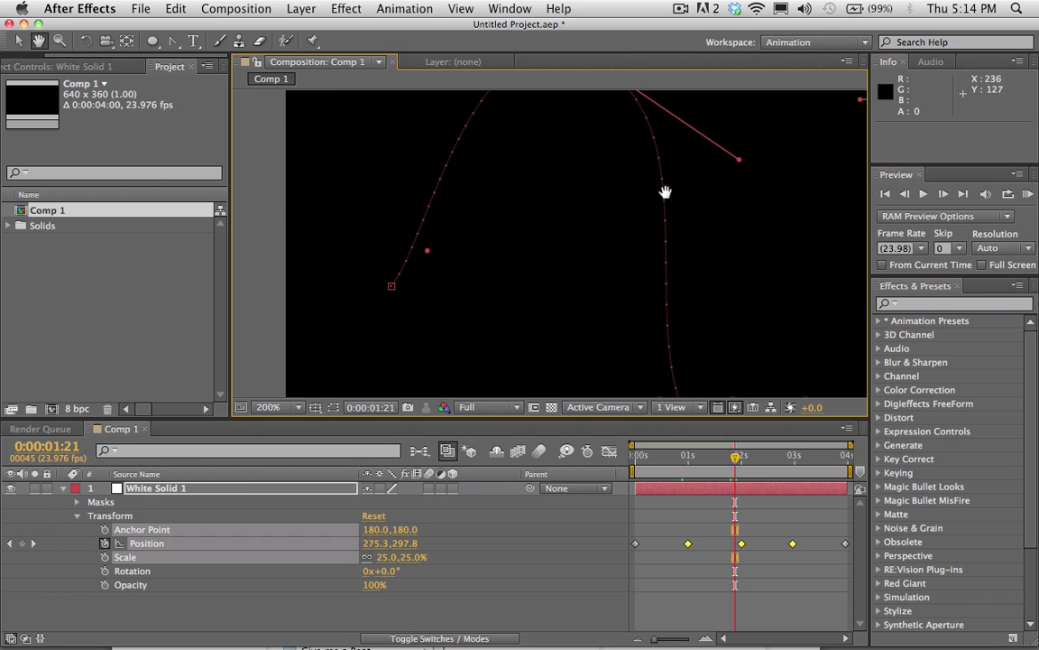
key("space")
left_click_drag(673, 289, 598, 200)
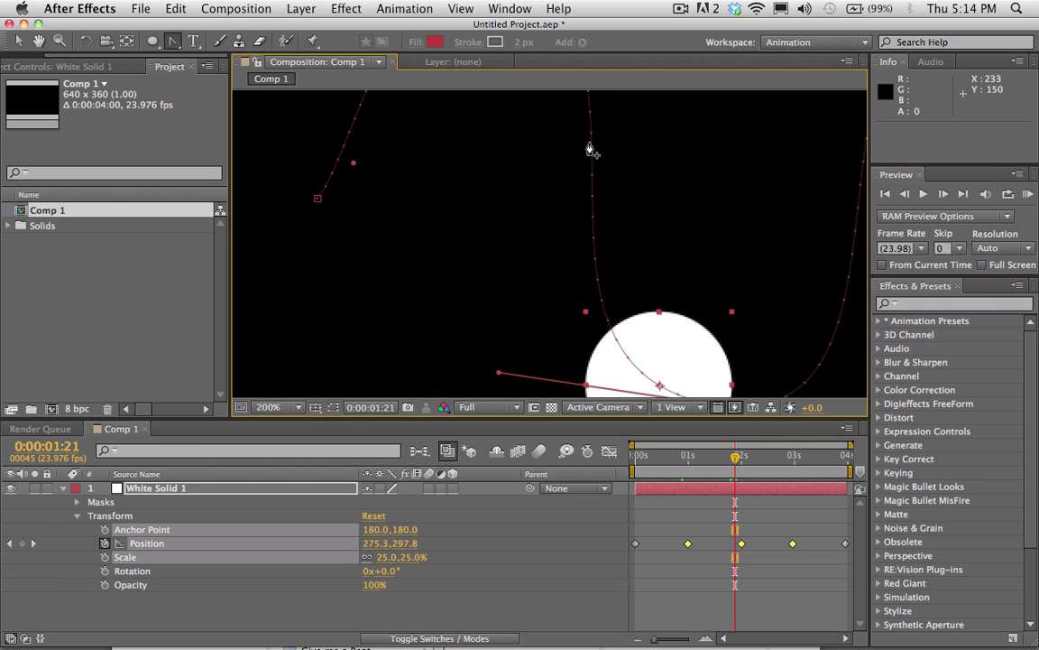
key("space")
left_click_drag(777, 325, 581, 352)
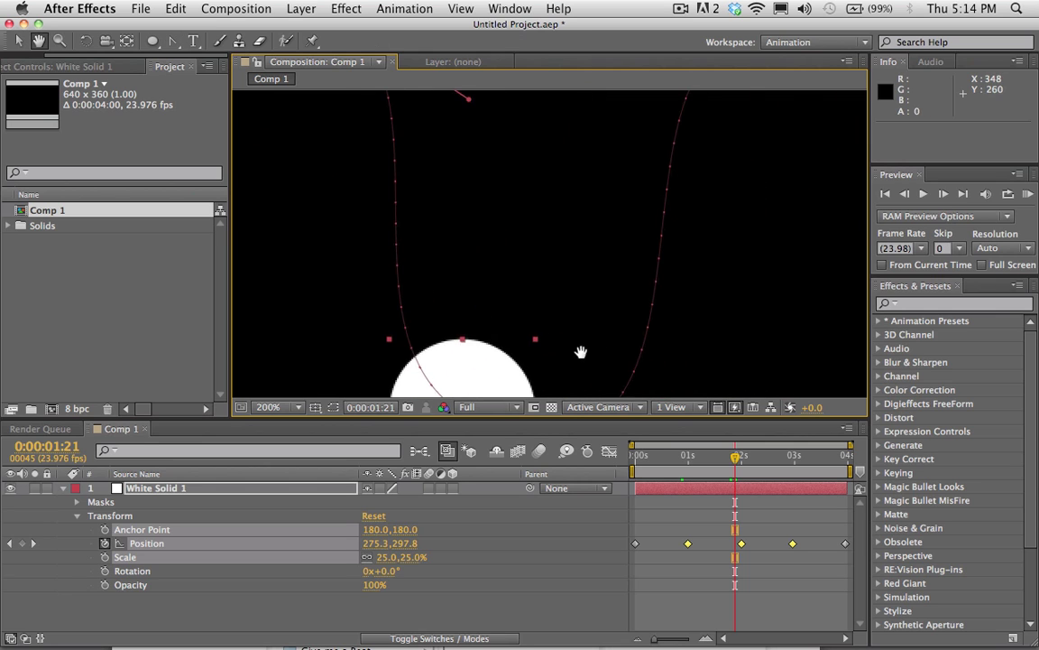
scroll(581, 352, "up", 10)
left_click(271, 407)
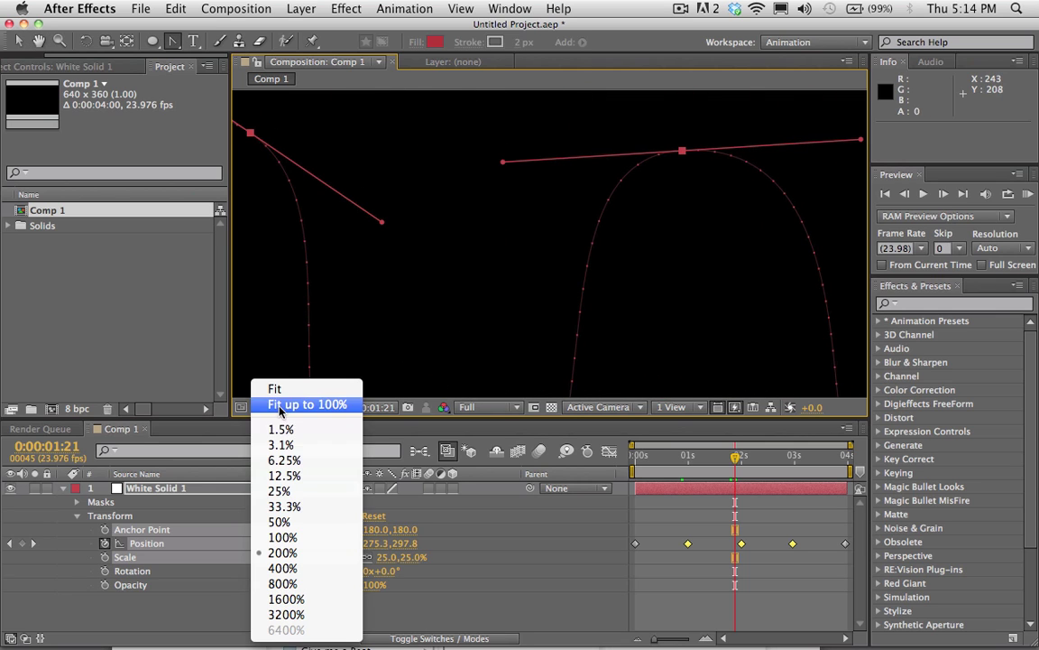
left_click(303, 537)
key("space")
left_click_drag(314, 366, 364, 287)
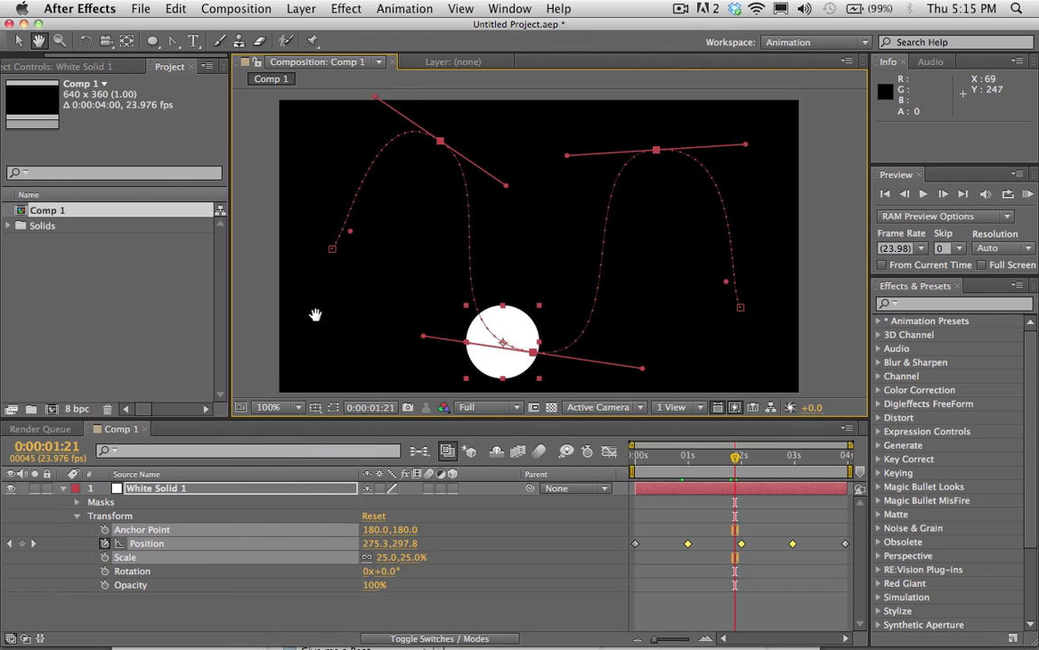
left_click(271, 407)
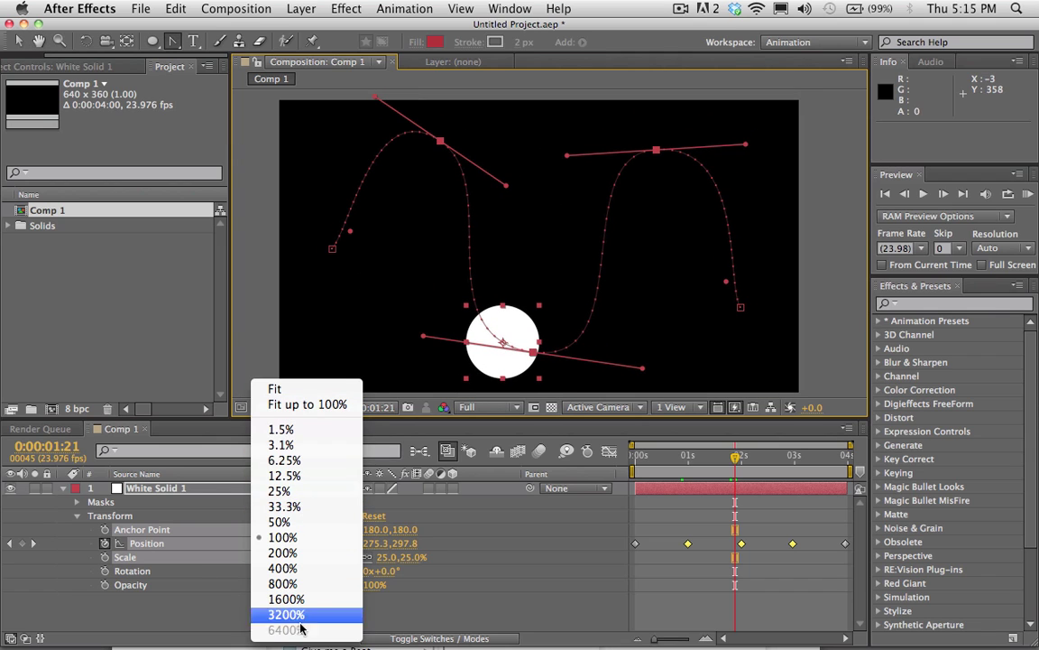
left_click(239, 421)
key("period")
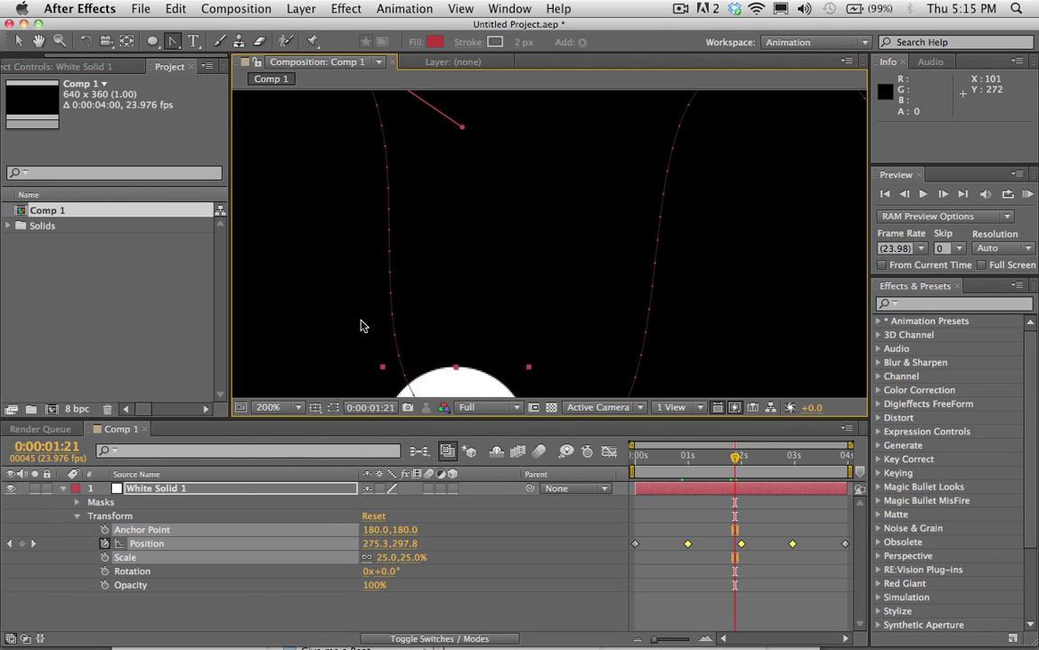
key("comma")
key("period")
key("comma")
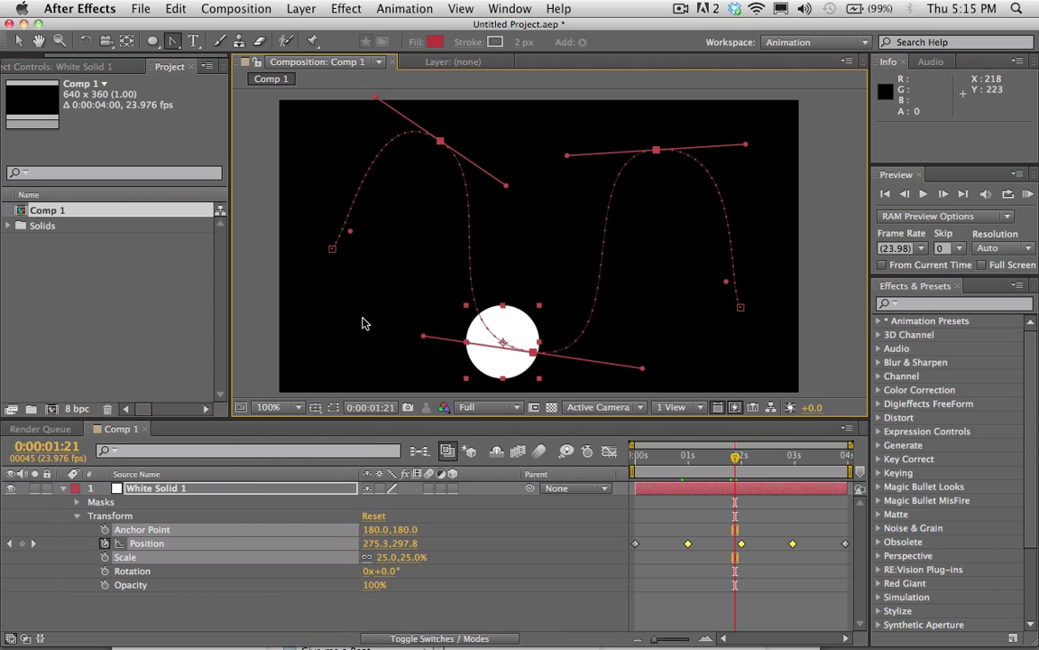
key("period")
key("comma")
left_click_drag(426, 330, 432, 304)
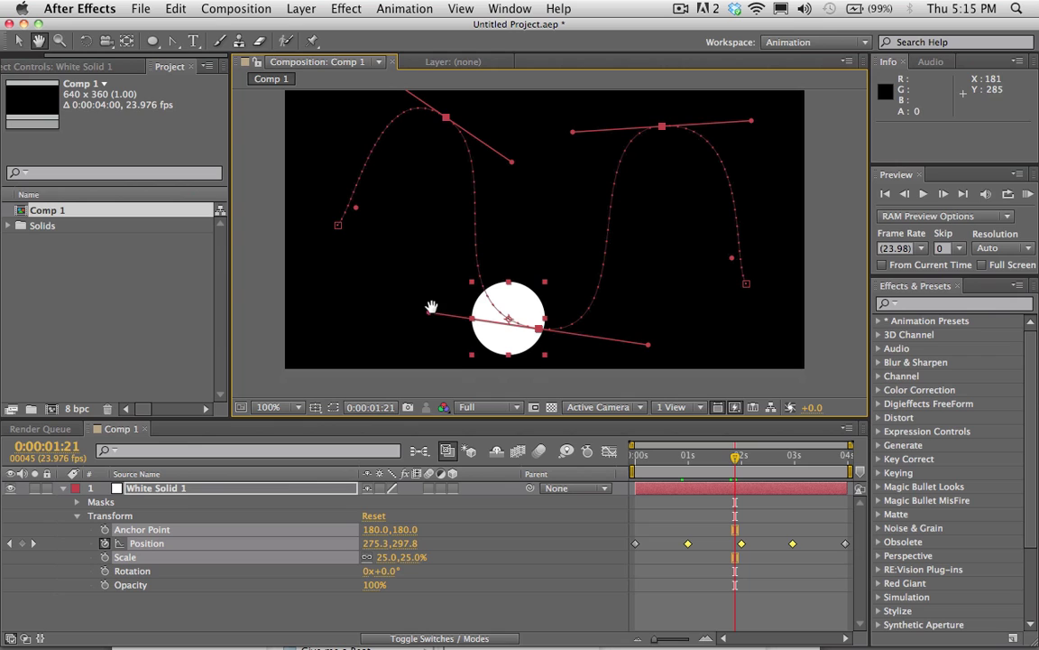
left_click_drag(402, 152, 457, 172)
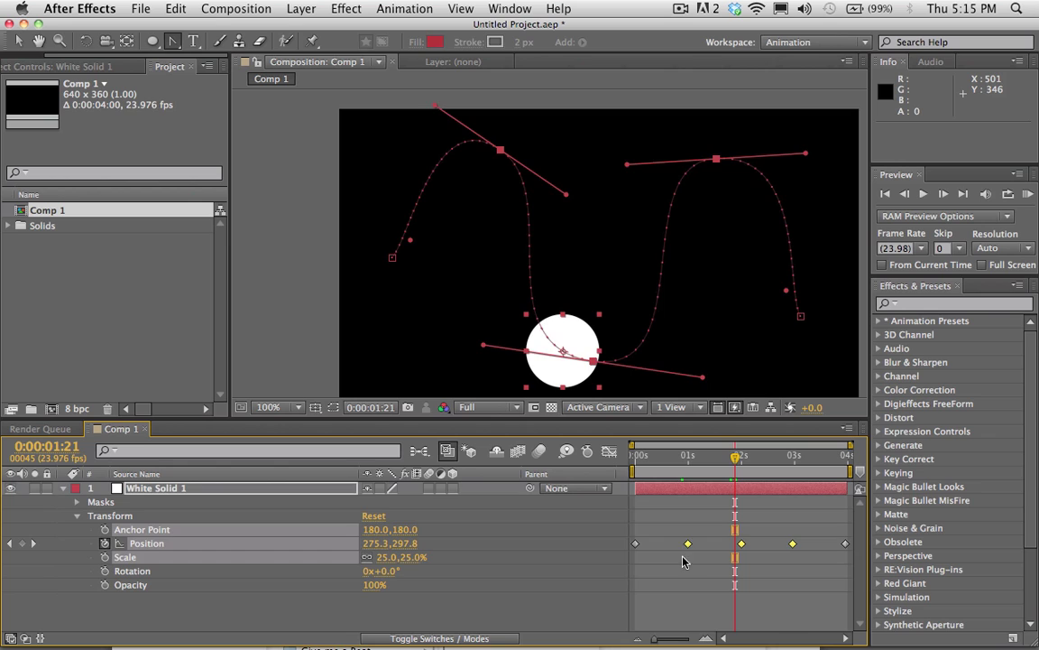
Step: Set the three middle Position keyframes to rove across time
left_click_drag(677, 531, 794, 552)
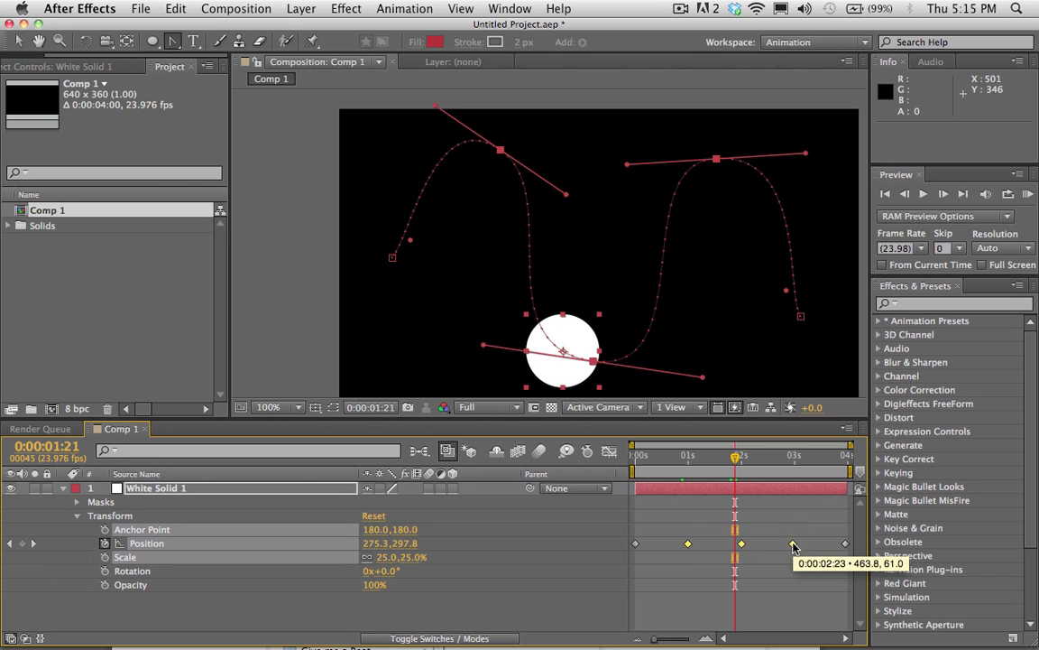
right_click(793, 546)
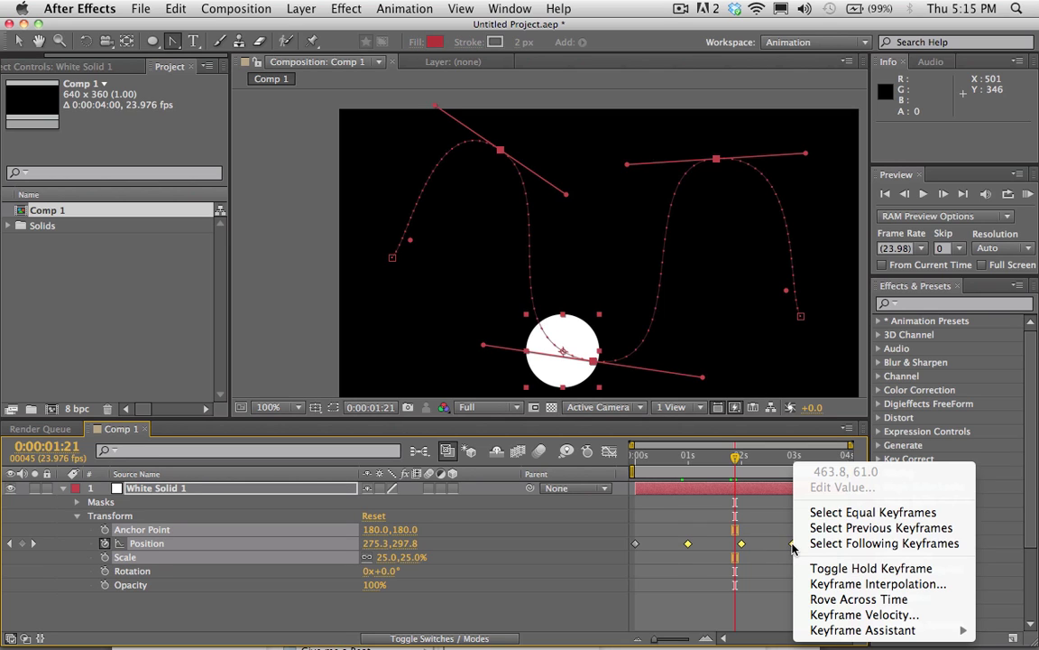
left_click(837, 599)
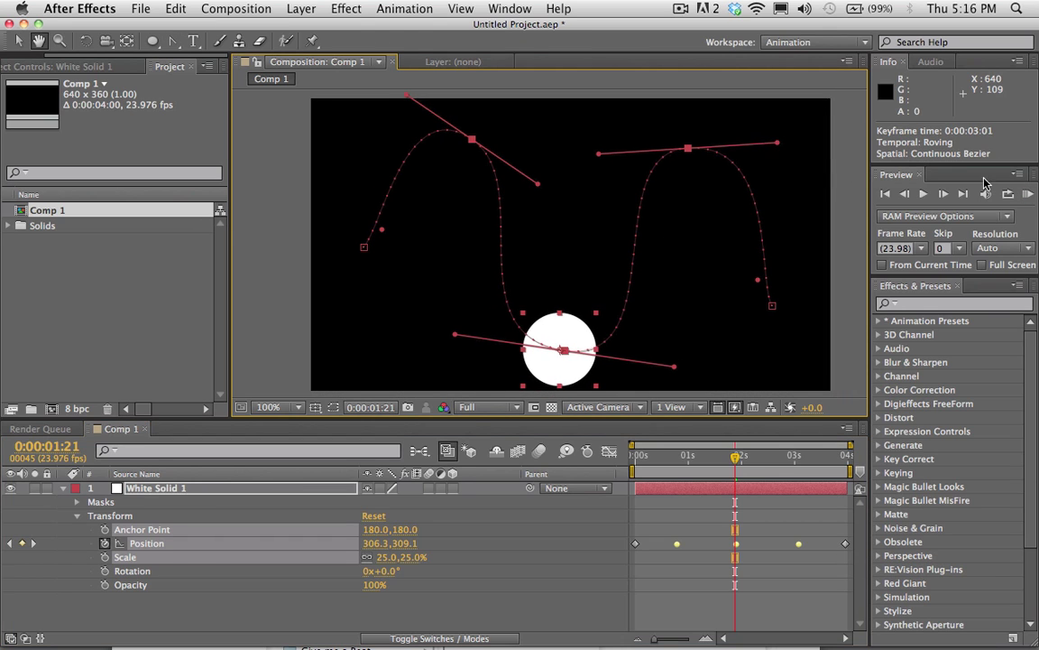
Step: Play a RAM preview of the full four-second animation with the roving keyframes and stop it partway
left_click(1029, 194)
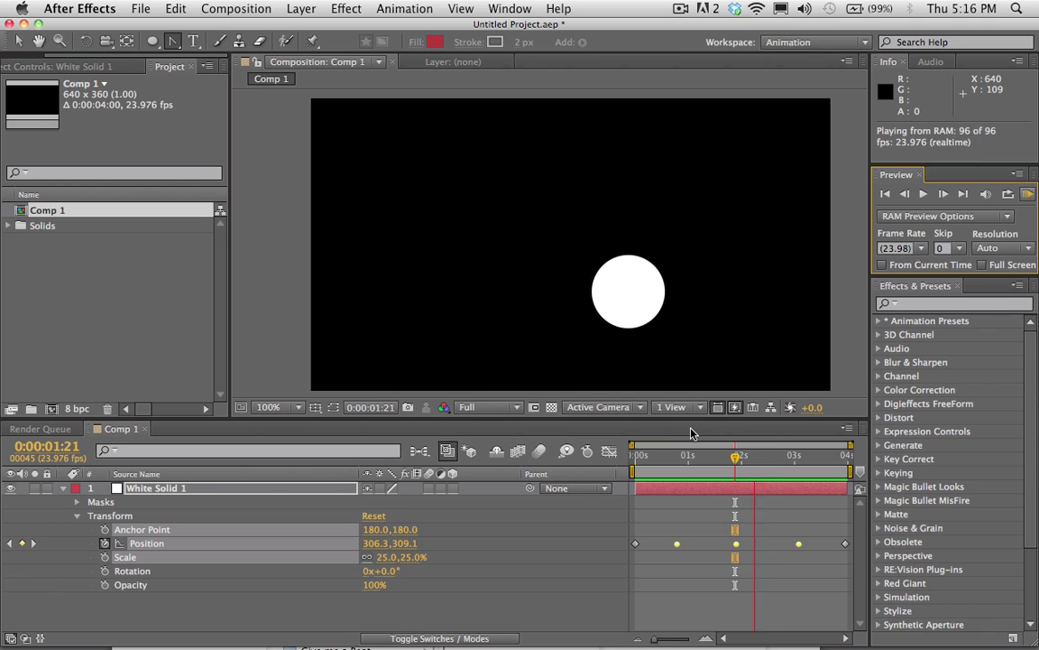
left_click(620, 384)
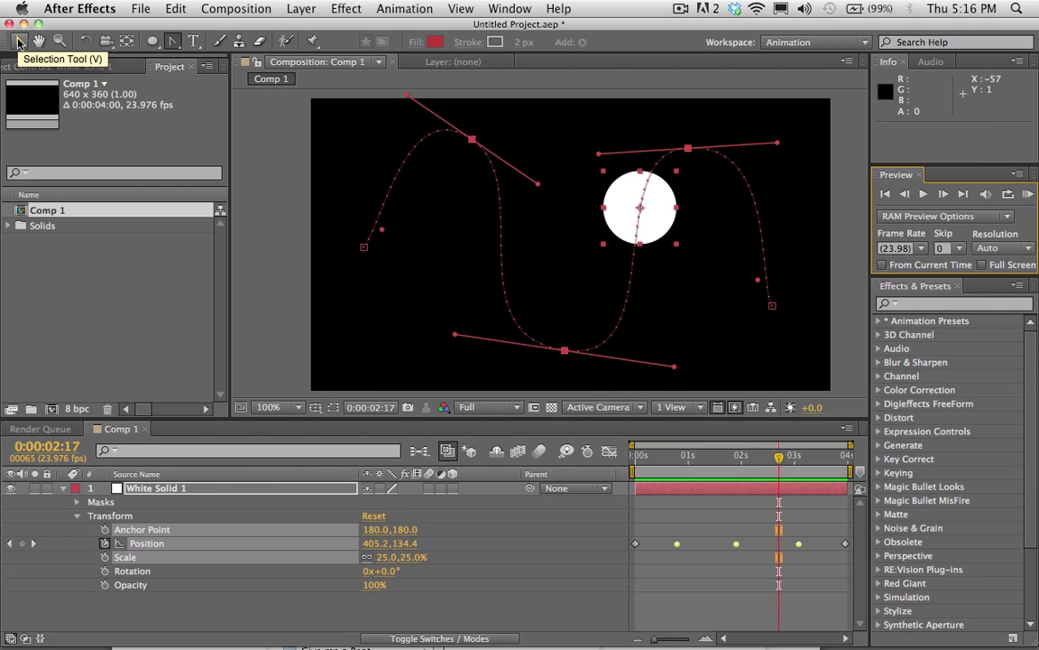
Step: Move the circle's last Position keyframe earlier to 0:00:01:08 so the roving keyframes compress with it
left_click(838, 538)
left_click_drag(846, 545, 709, 552)
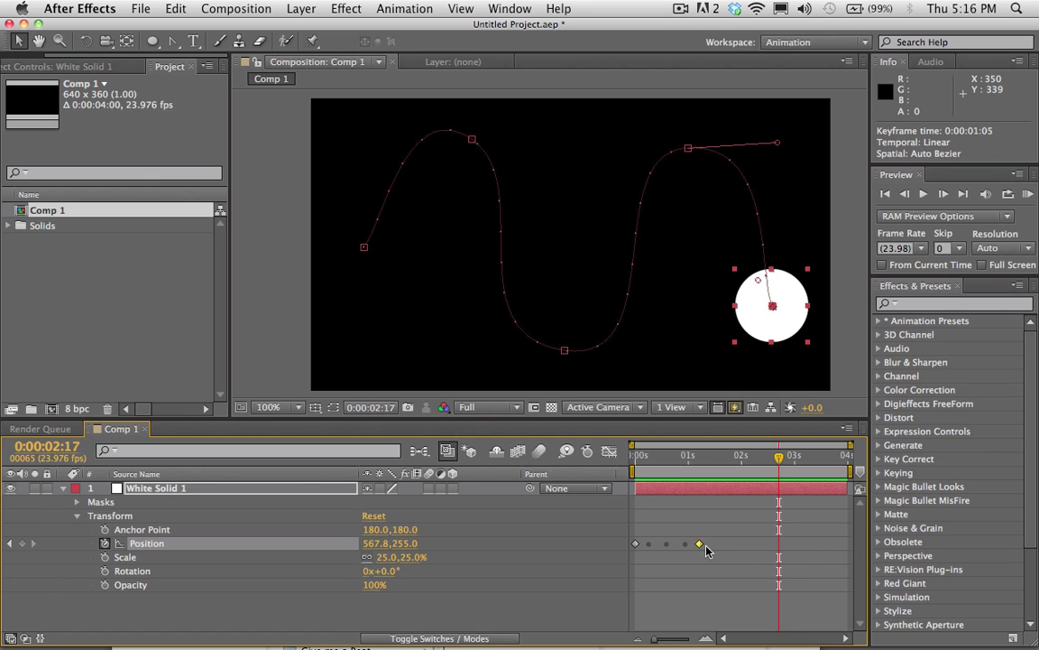
key("super+z")
left_click_drag(841, 544, 753, 547)
left_click(636, 545)
mouse_move(638, 549)
left_mouse_down()
mouse_move(659, 552)
mouse_move(636, 545)
left_mouse_up()
left_click_drag(749, 543, 706, 544)
Step: End the work area at 0:00:01:08 and play a RAM preview of the shortened animation
left_click(703, 458)
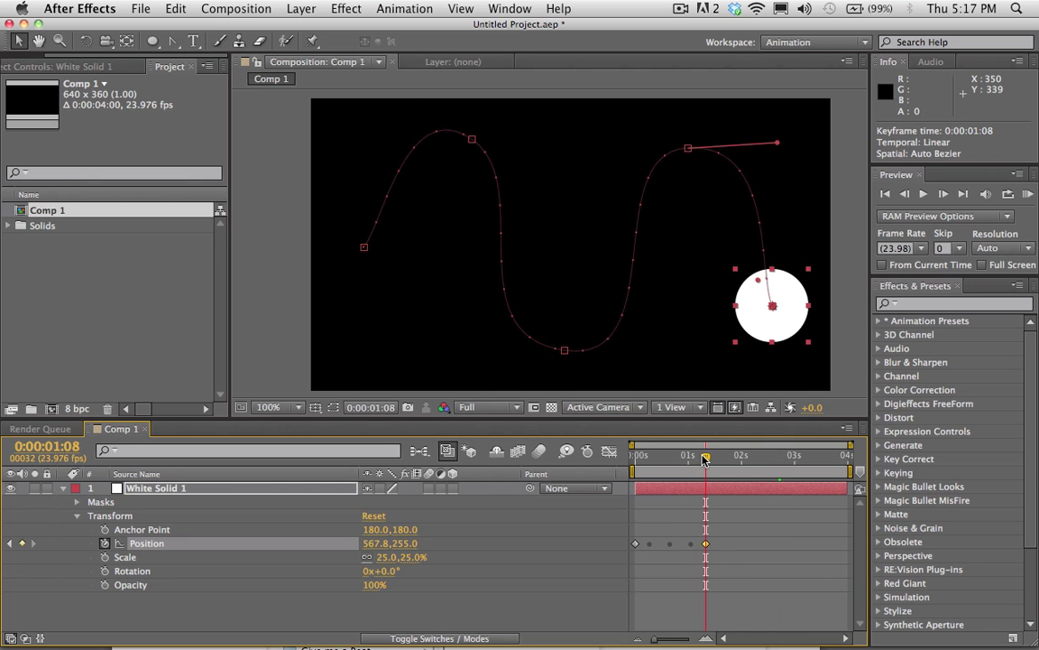
key("n")
left_click(1027, 194)
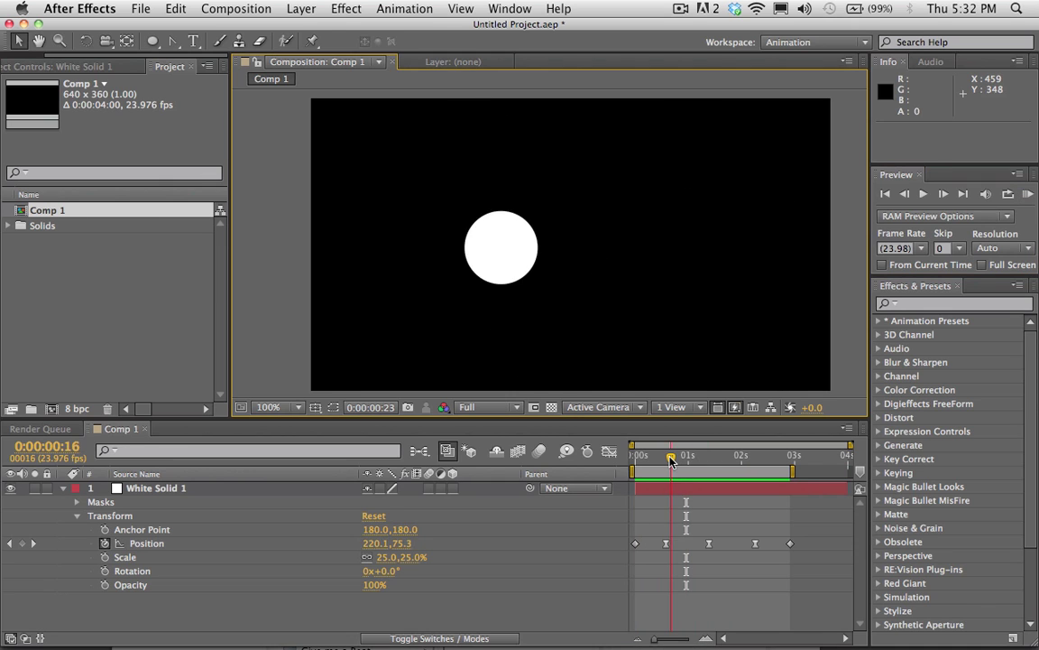
Step: Move the current time to 0:00:01:13 and set the three middle Position keyframes of White Solid 1 to rove across time
left_click_drag(671, 458, 717, 460)
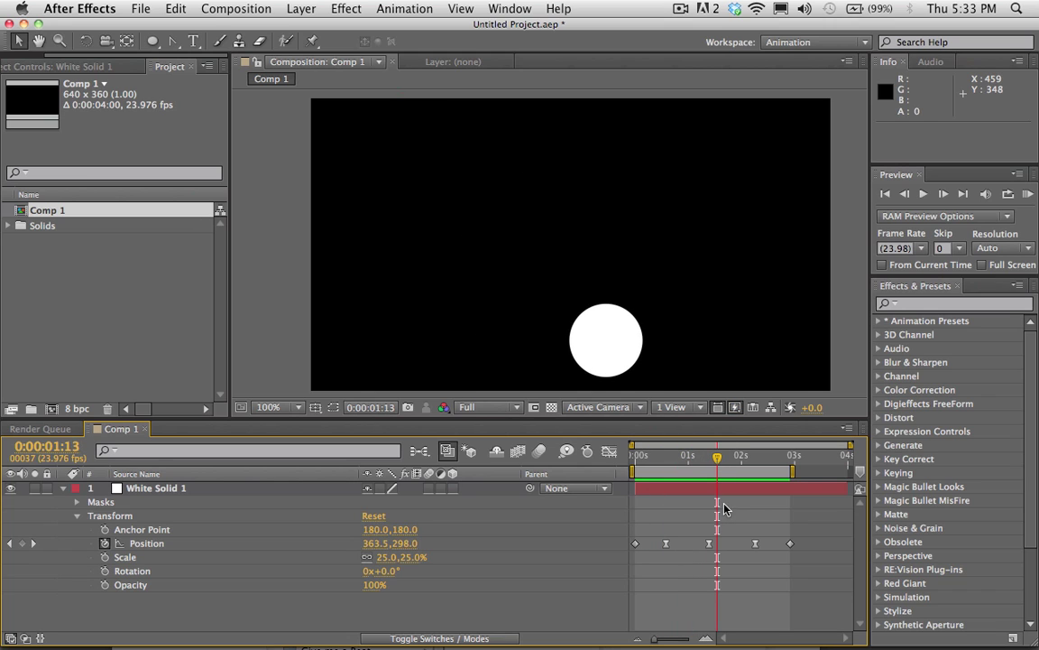
left_click(706, 490)
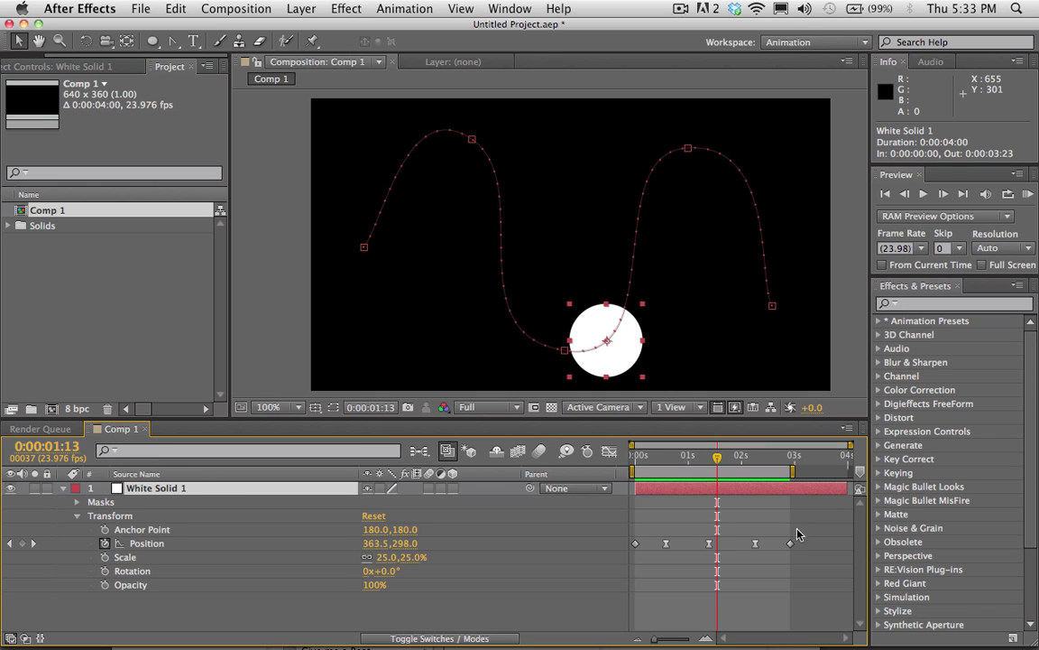
left_click_drag(794, 543, 624, 554)
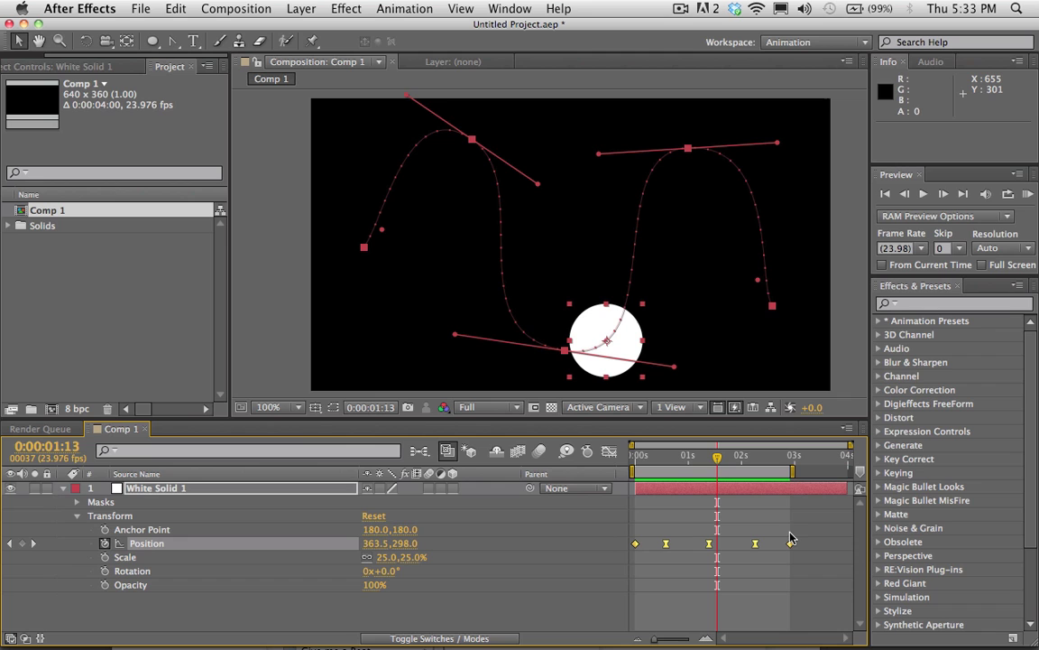
left_click_drag(771, 532, 659, 558)
right_click(666, 543)
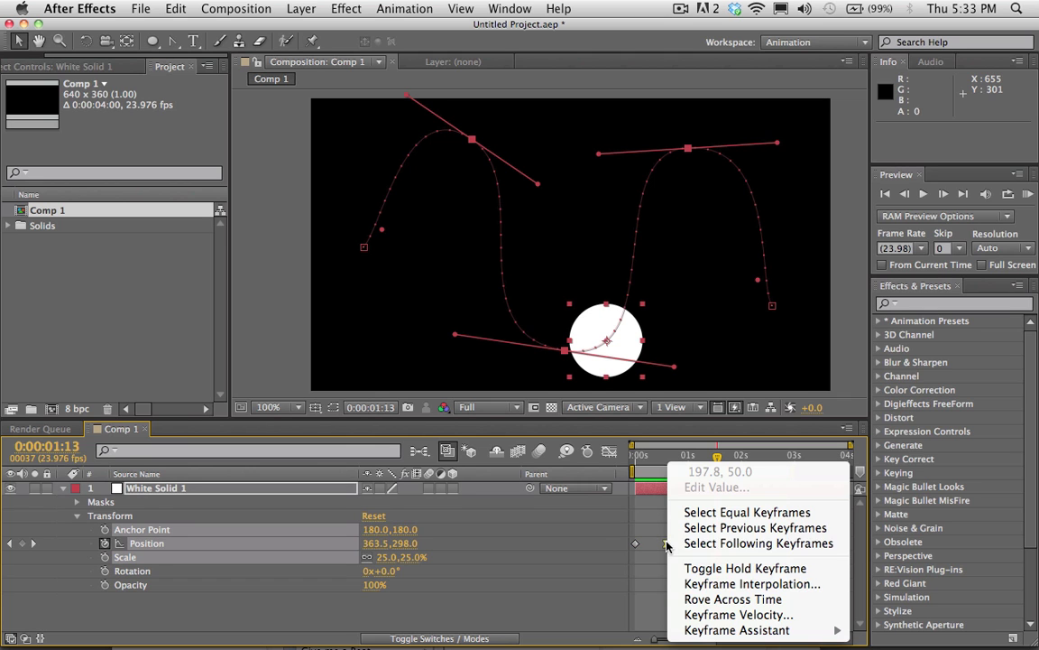
left_click(722, 599)
Step: Move the last Position keyframe to 0:00:01:06 and end the work area at that time
left_click(789, 541)
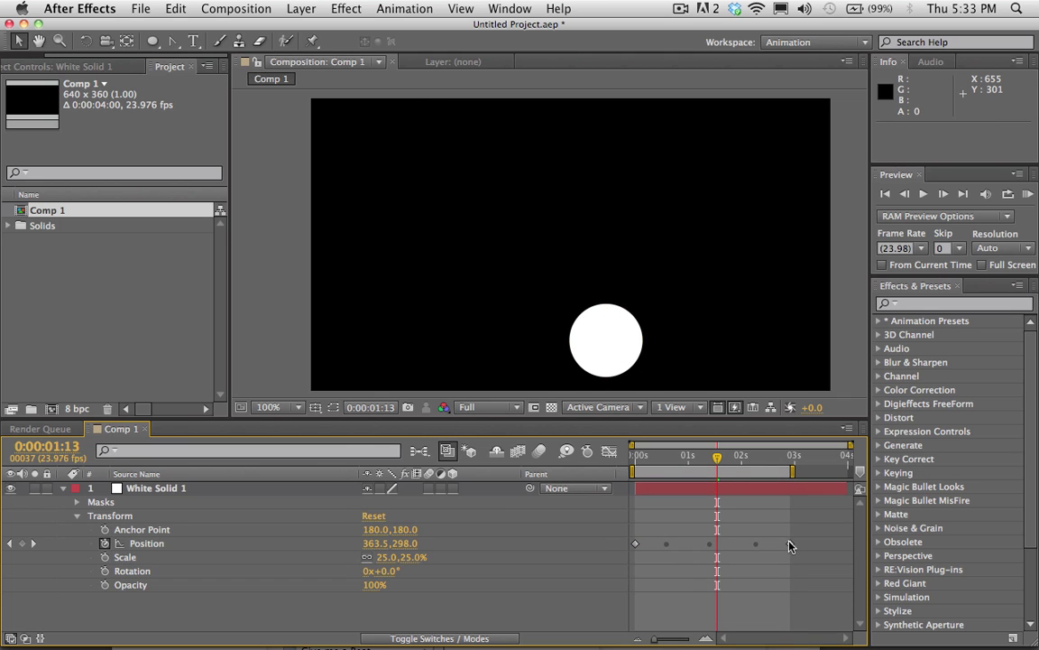
left_click_drag(787, 543, 702, 548)
left_click_drag(717, 457, 706, 460)
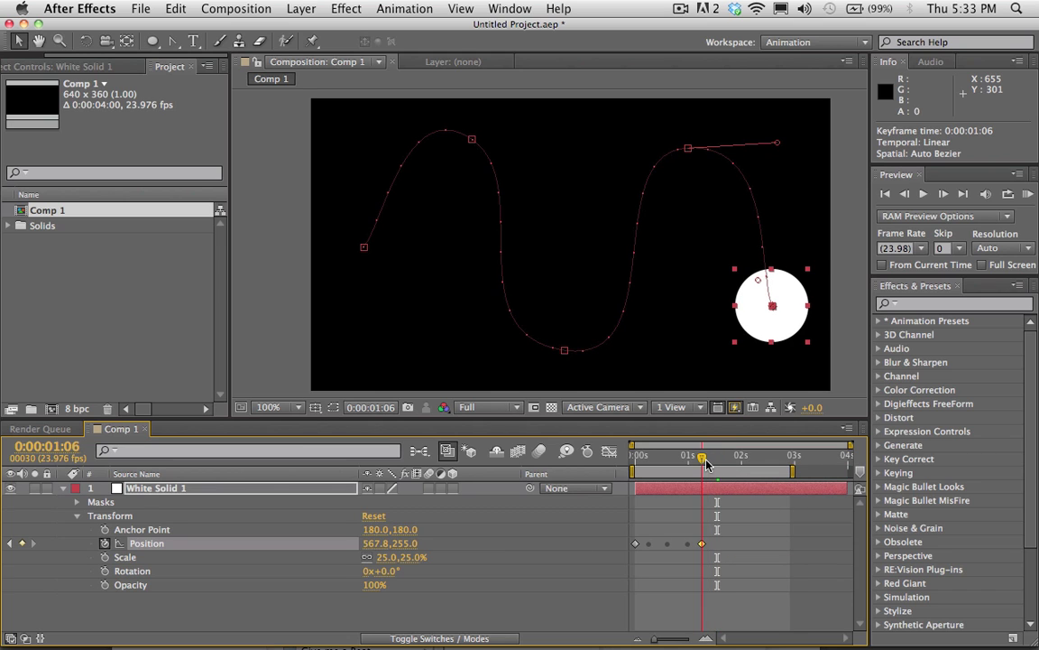
key("n")
Step: Play a RAM preview of the faster motion, stop it at 0:00:00:16 and deselect the layer
left_click(1028, 193)
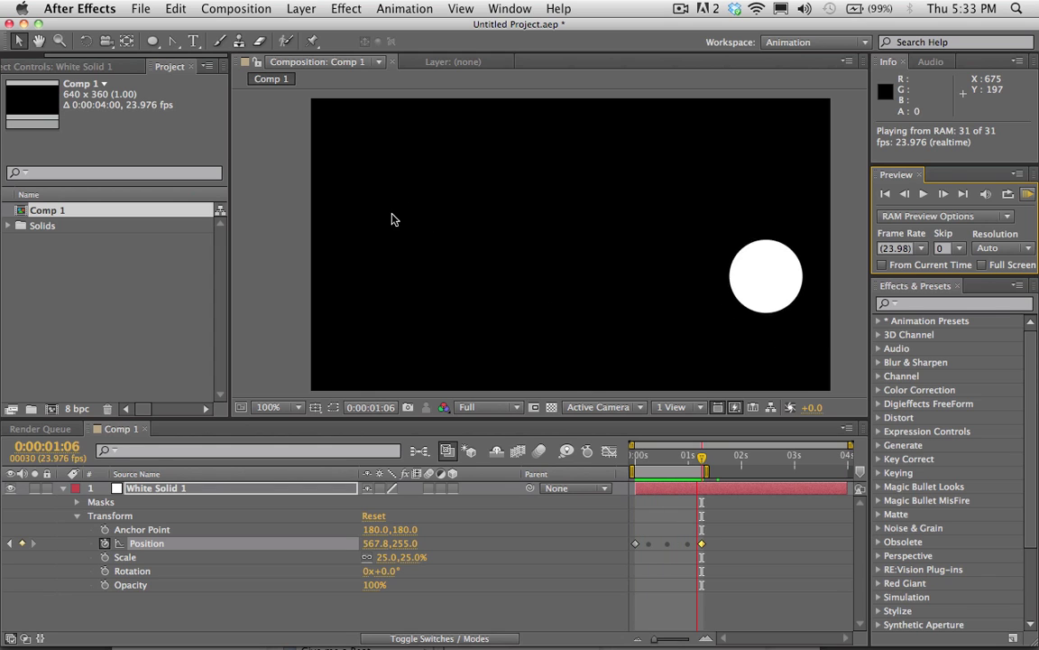
left_click(574, 378)
left_click(764, 525)
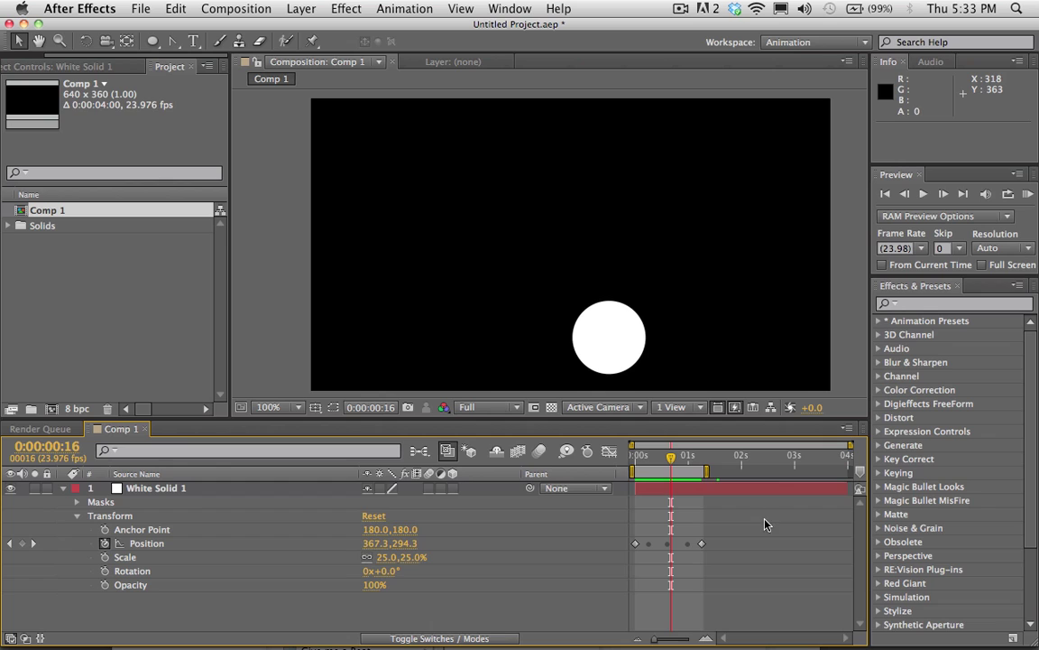
Step: Enable motion blur for both the composition and the White Solid 1 layer, and play a RAM preview of the blurred circle
left_click(655, 492)
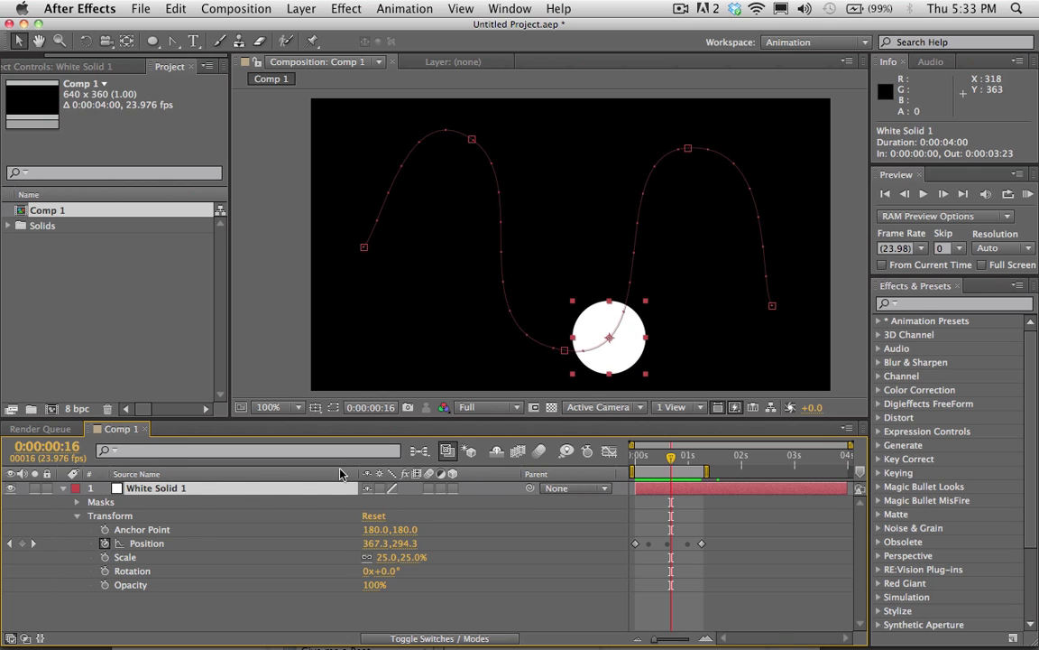
left_click(539, 453)
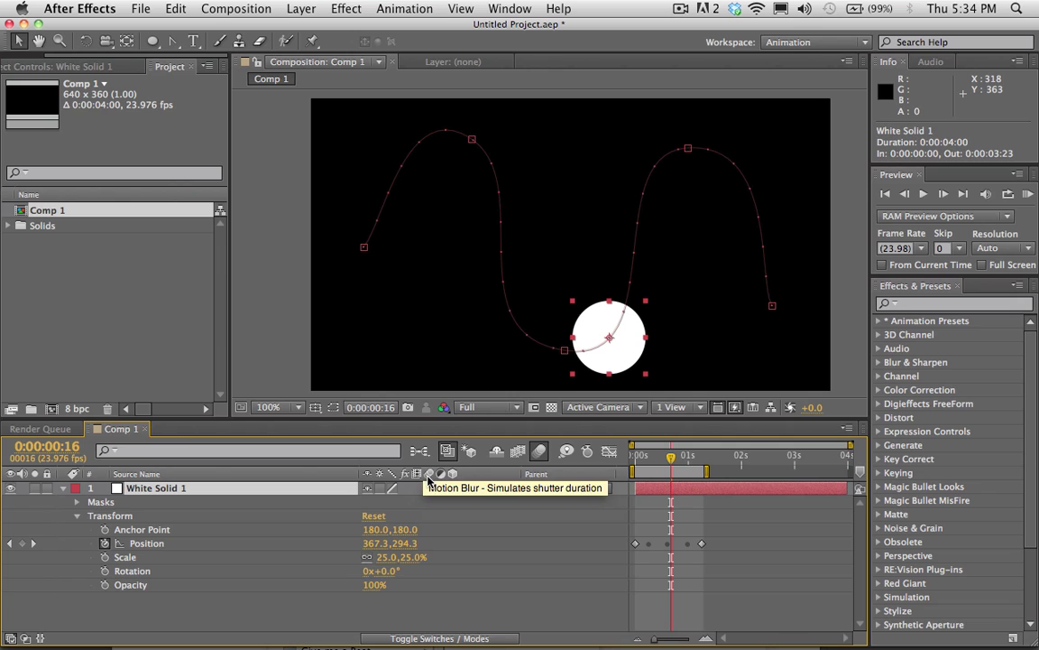
left_click(429, 488)
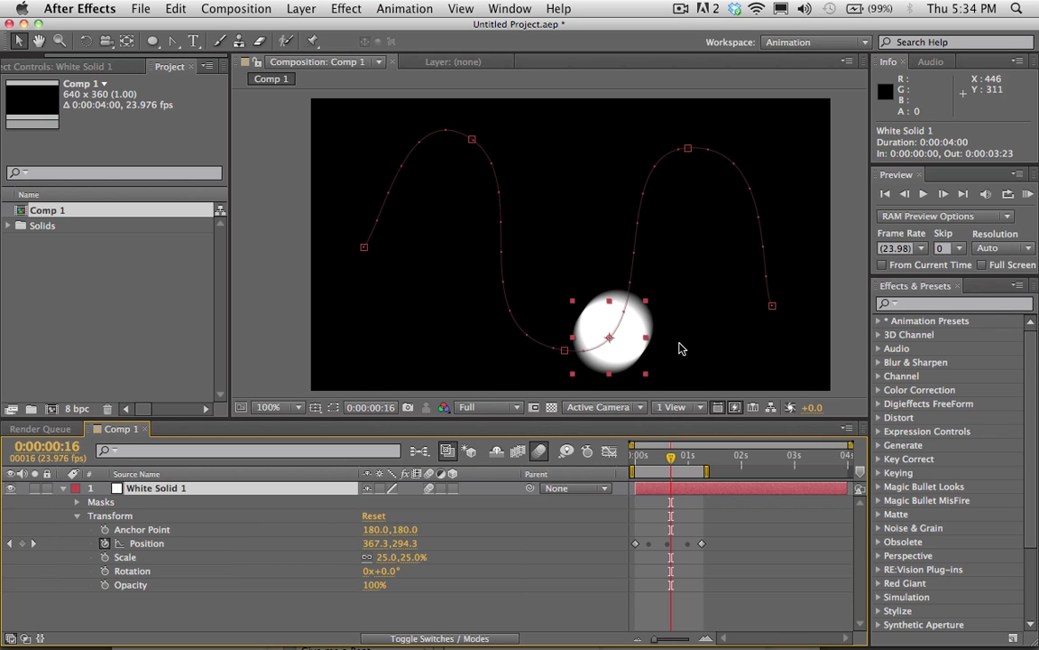
left_click(1026, 195)
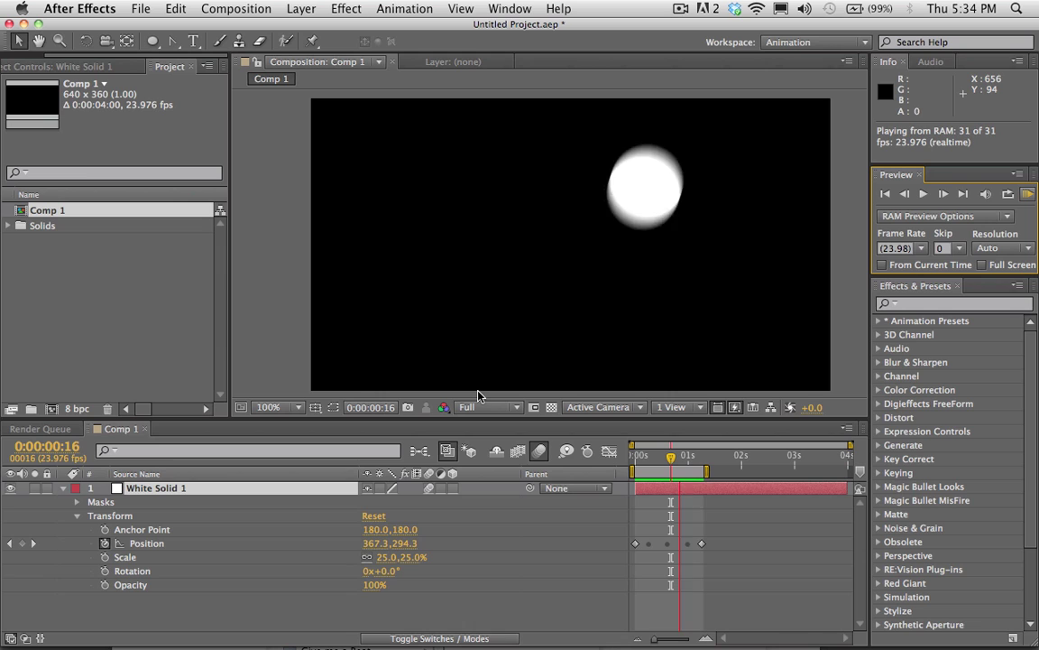
key("space")
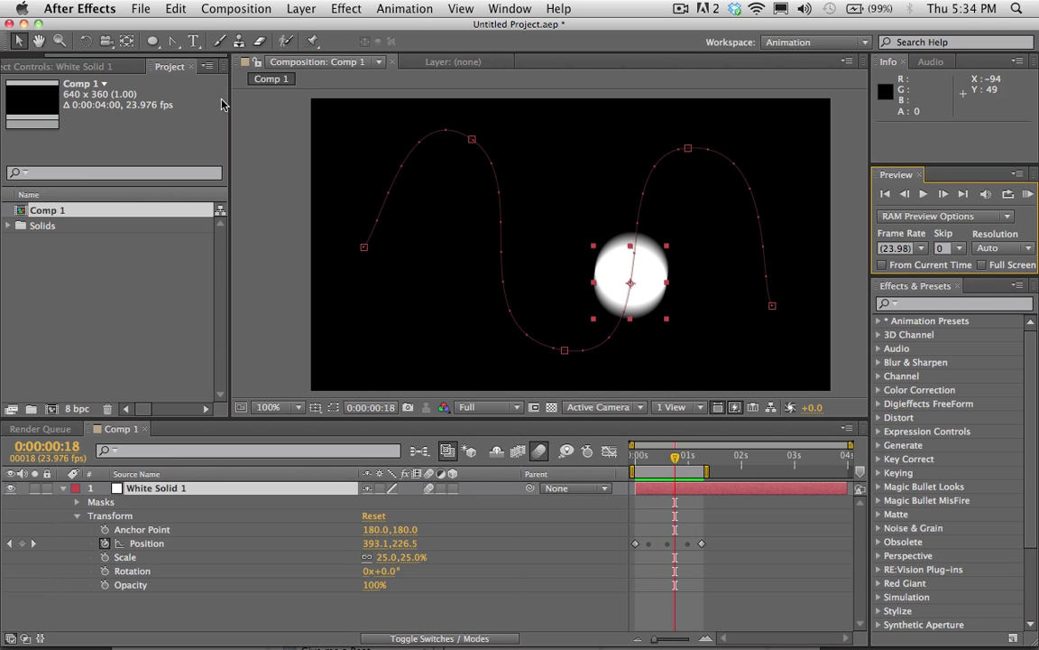
Step: Send Comp 1 to the Render Queue with the Make Movie command
left_click(217, 8)
left_click(223, 6)
left_click(234, 7)
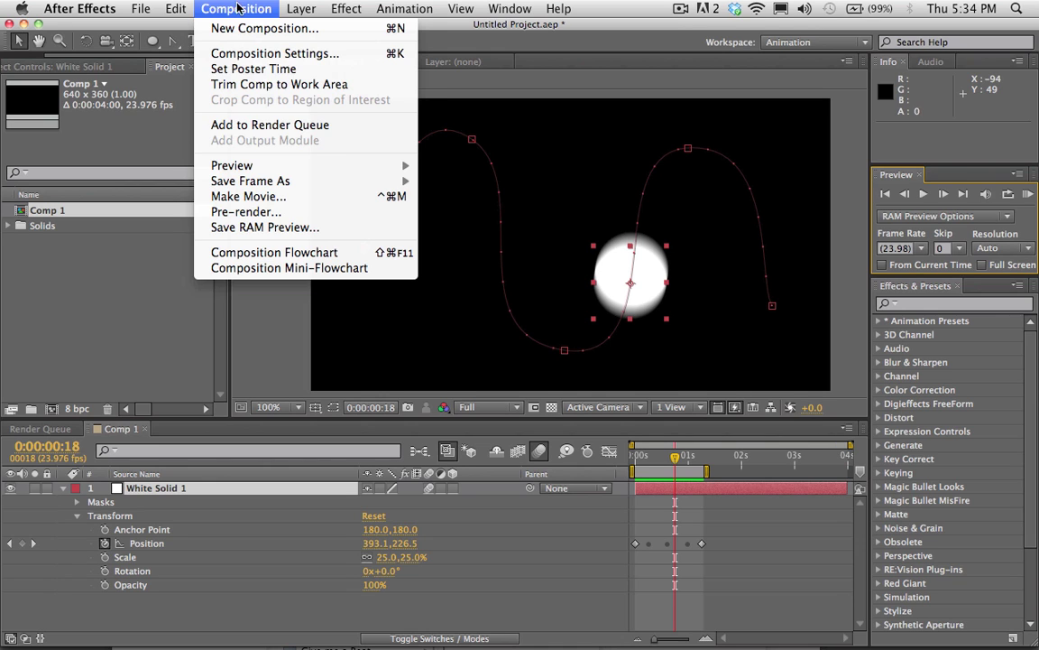
left_click(259, 200)
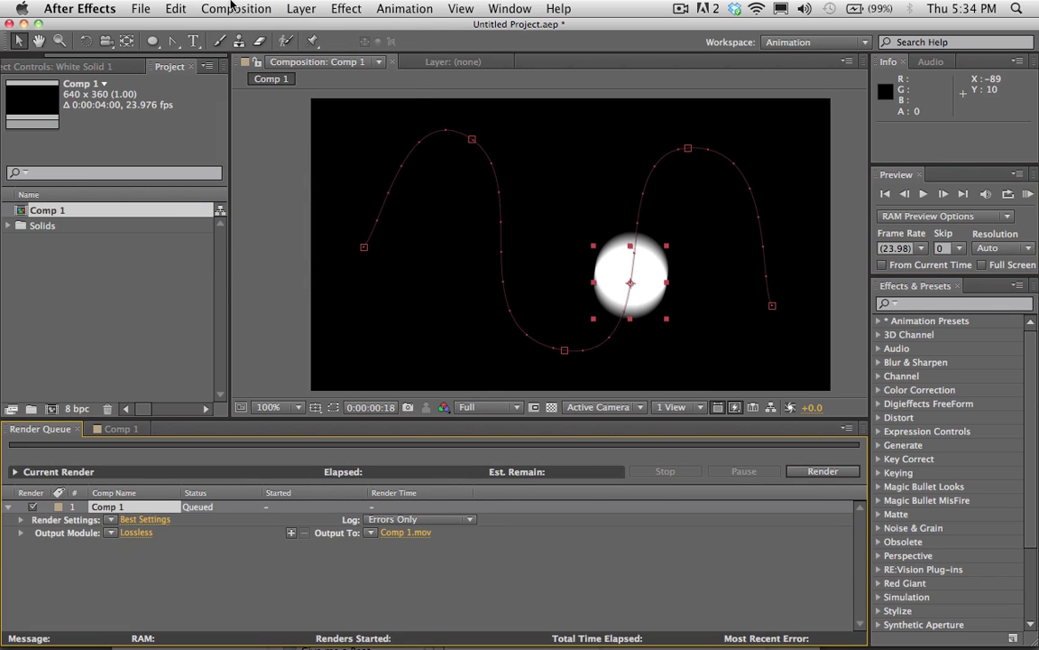
left_click(233, 7)
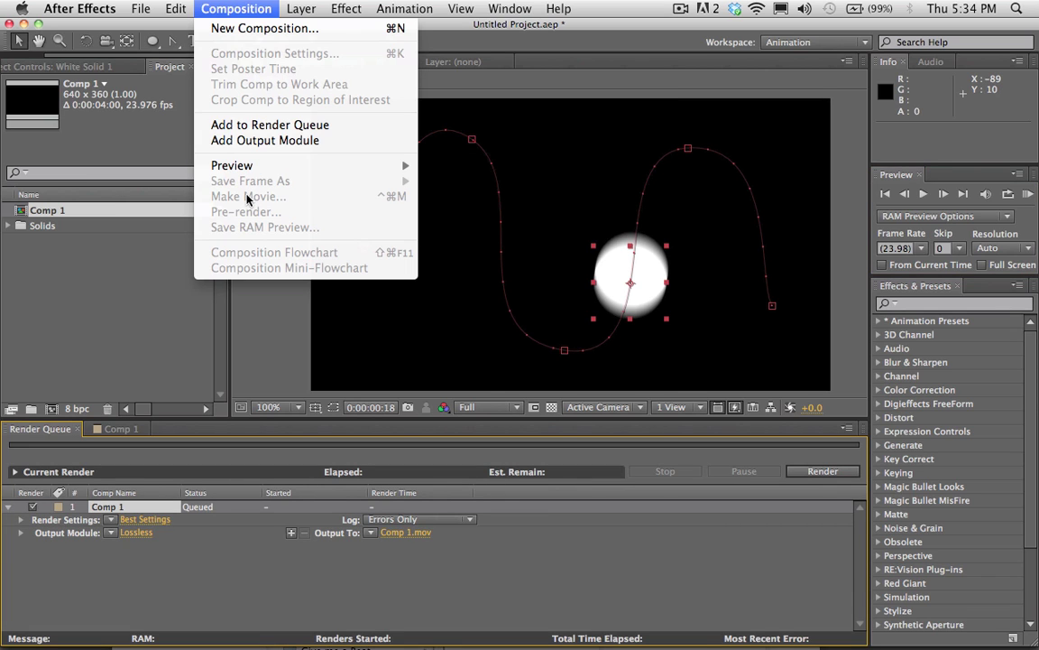
left_click(131, 442)
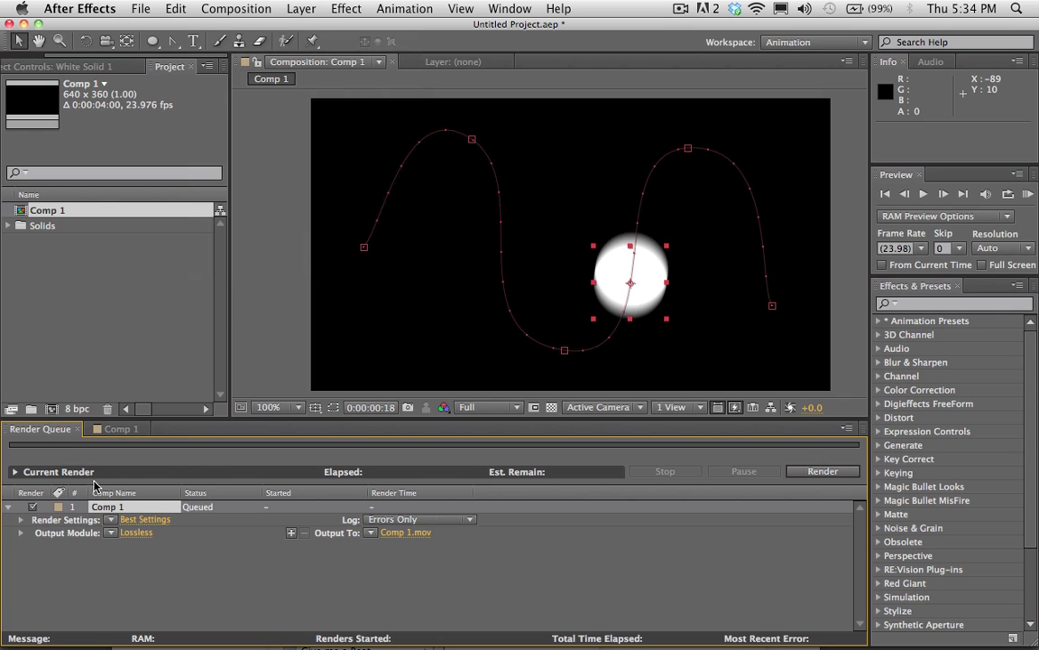
Step: Set the render output to a QuickTime movie named Comp 1 on the Desktop and render it
left_click(405, 532)
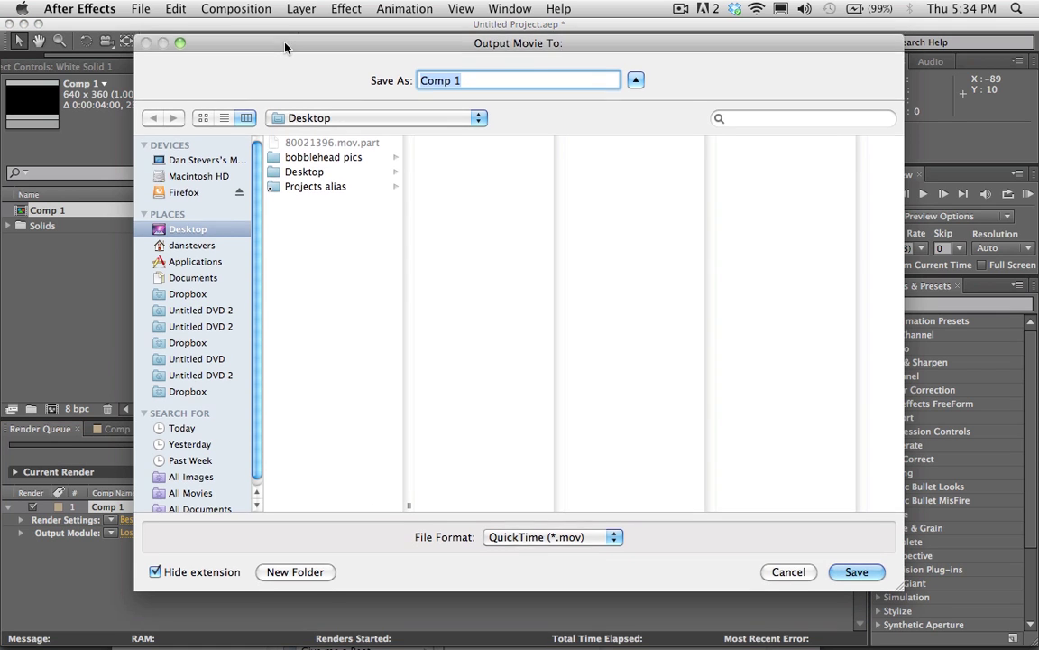
left_click_drag(285, 47, 291, 44)
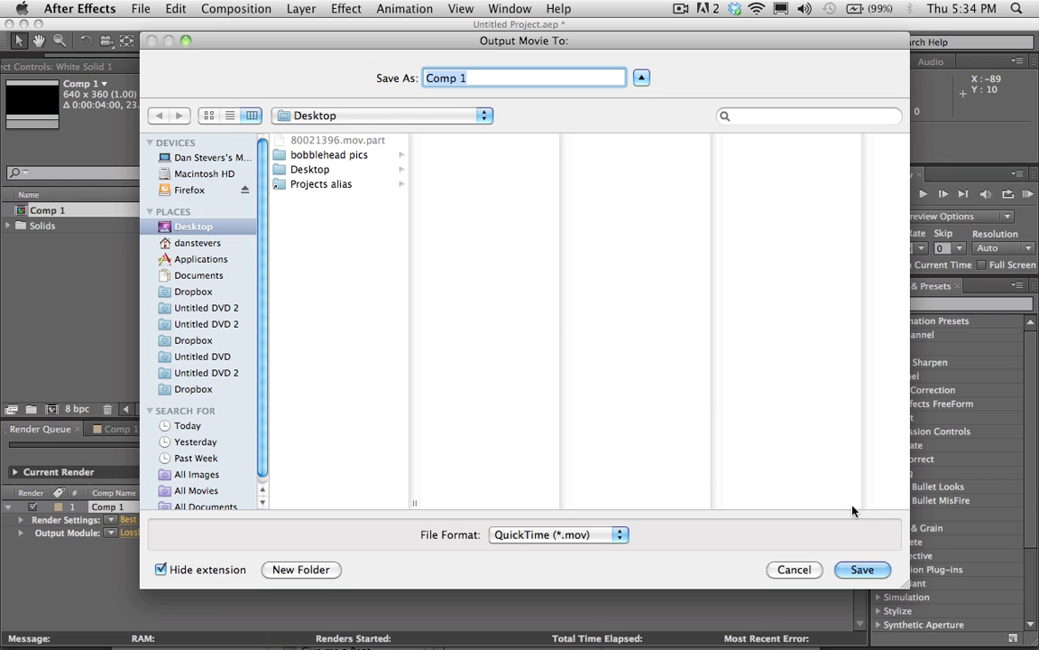
left_click(865, 568)
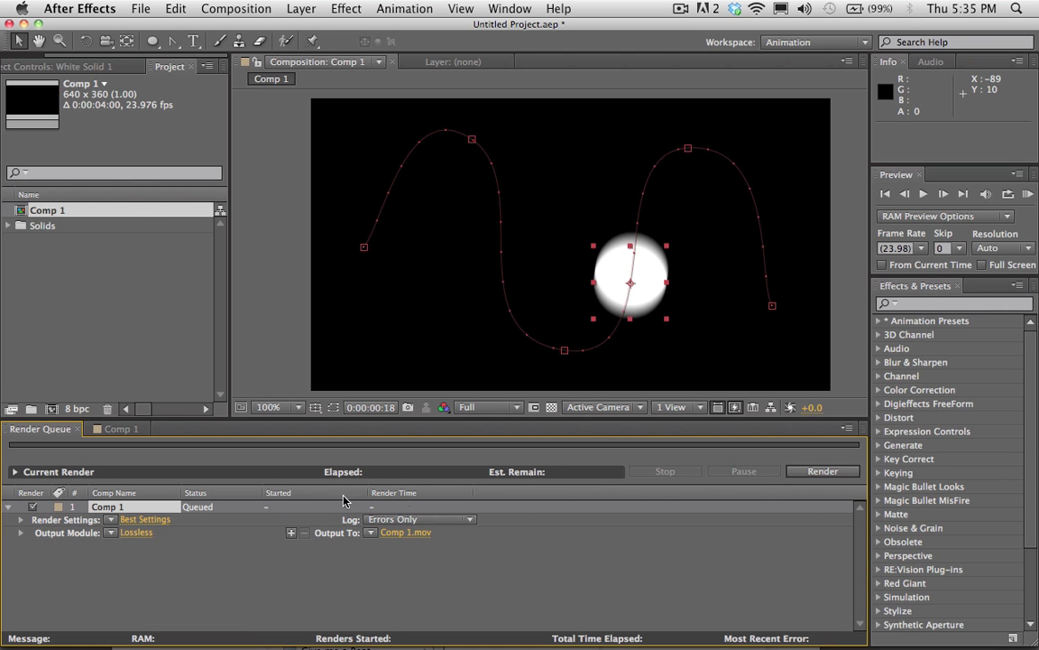
left_click(820, 471)
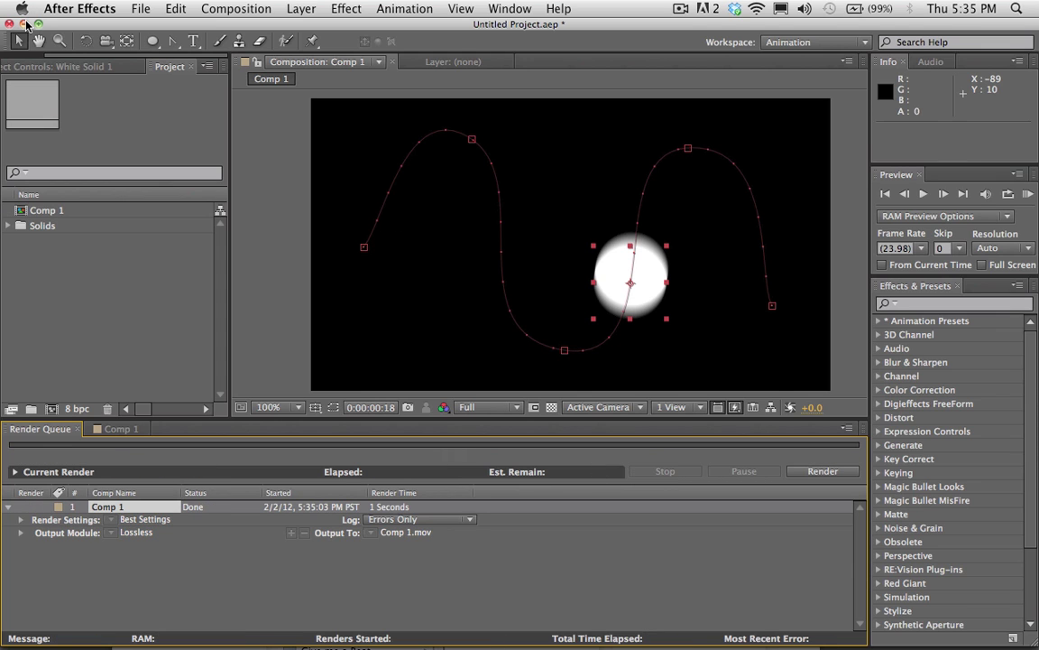
Step: Minimize the project window, open Comp 1.mov from the desktop in QuickTime Player and play the rendered movie
left_click(23, 24)
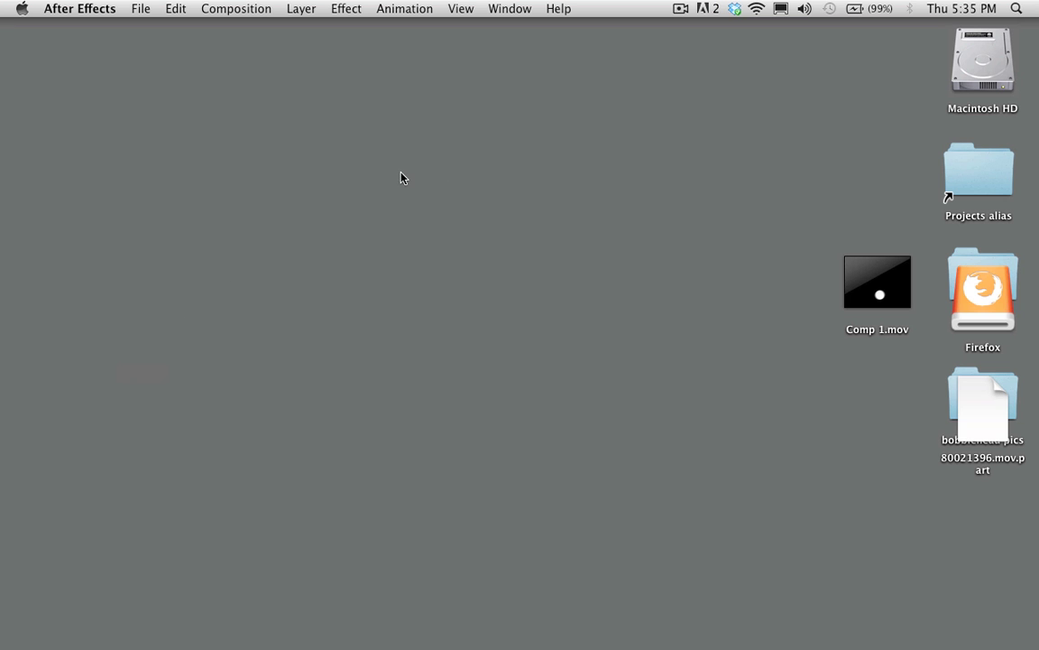
mouse_move(898, 298)
left_click_drag(899, 298, 858, 320)
left_click(855, 320)
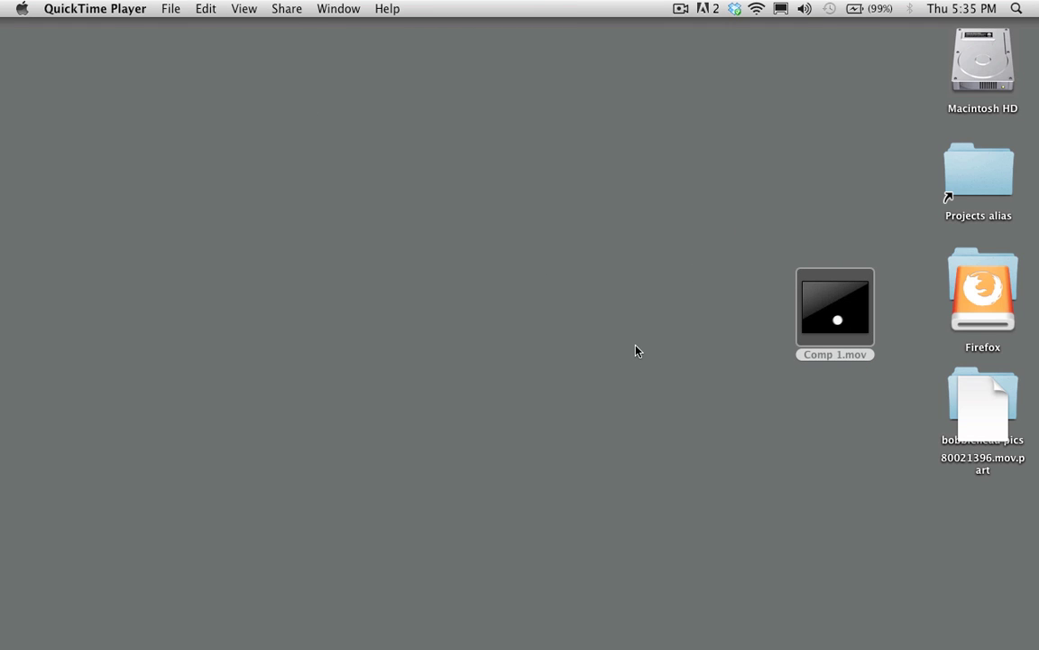
key("space")
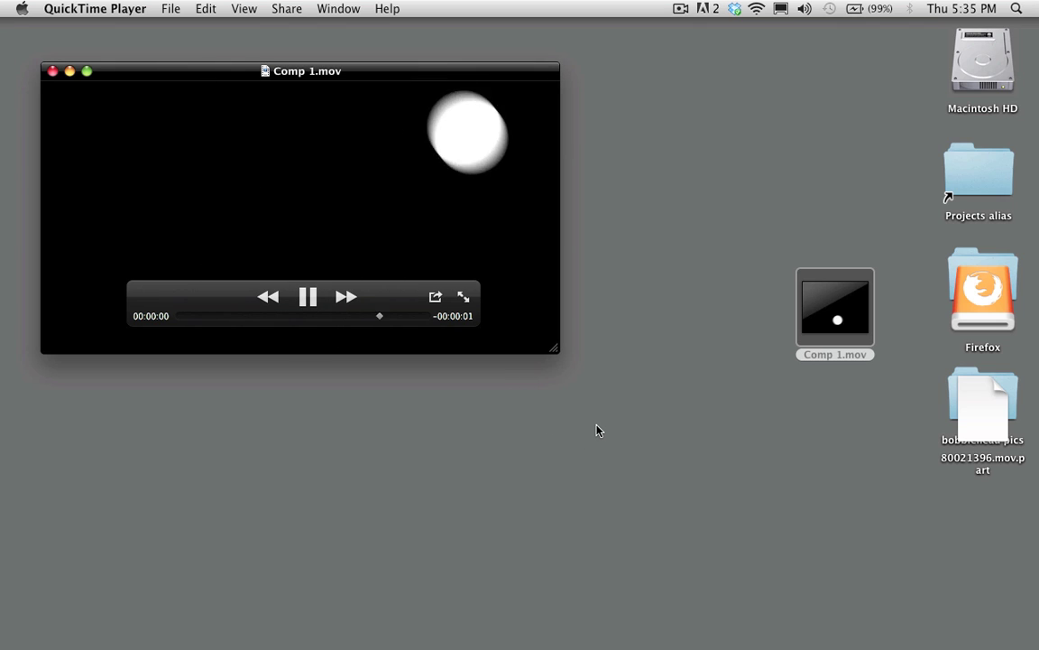
key("space")
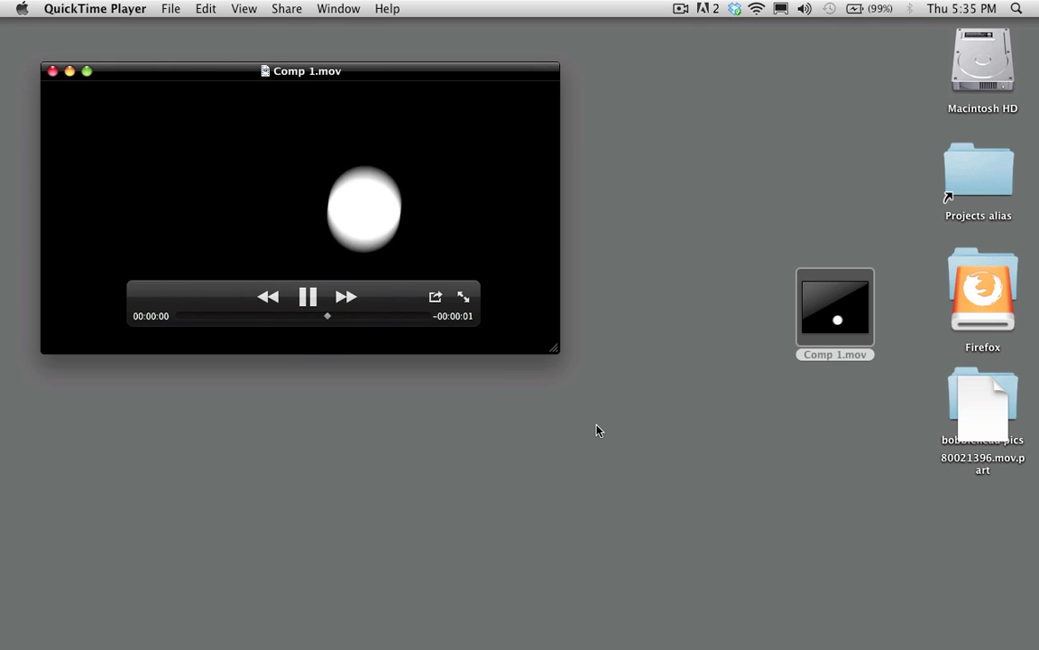